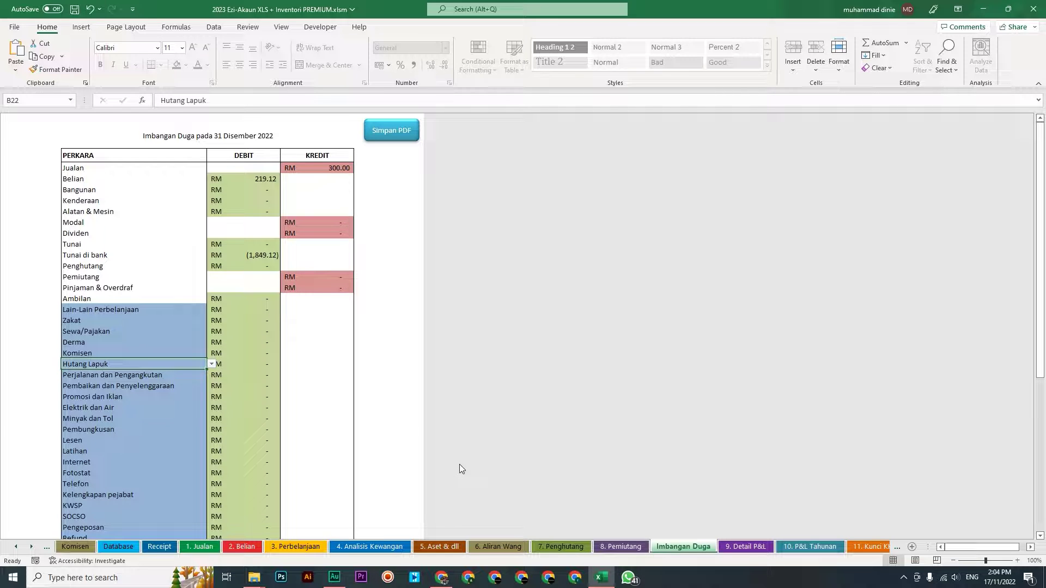
Examine the debit and credit totals of the trial balance and its blue expense category rows from Lain-Lain Perbelanjaan down to the empty rows.
scroll(400, 432, "down", 7)
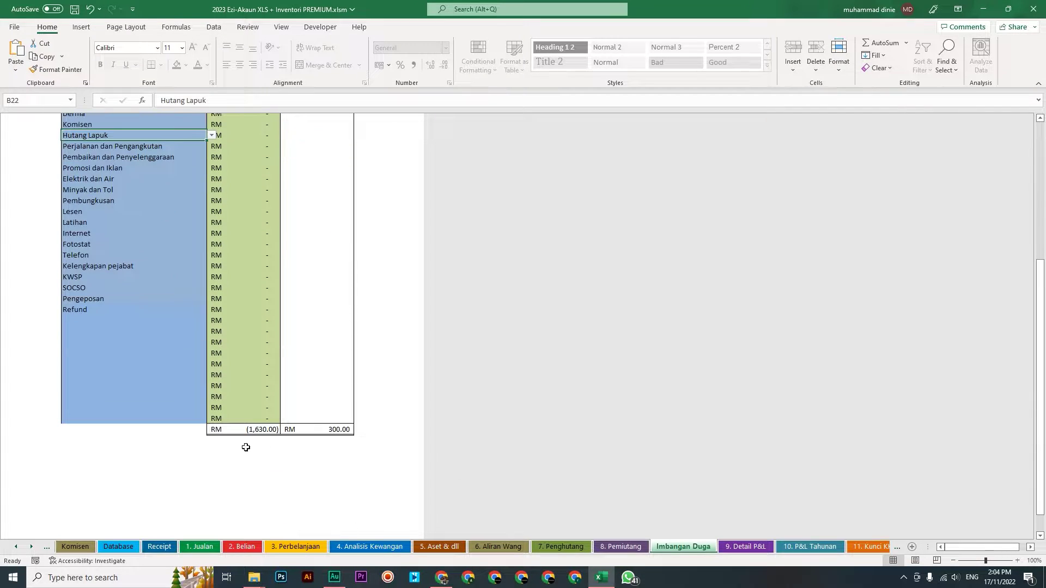
scroll(284, 414, "up", 7)
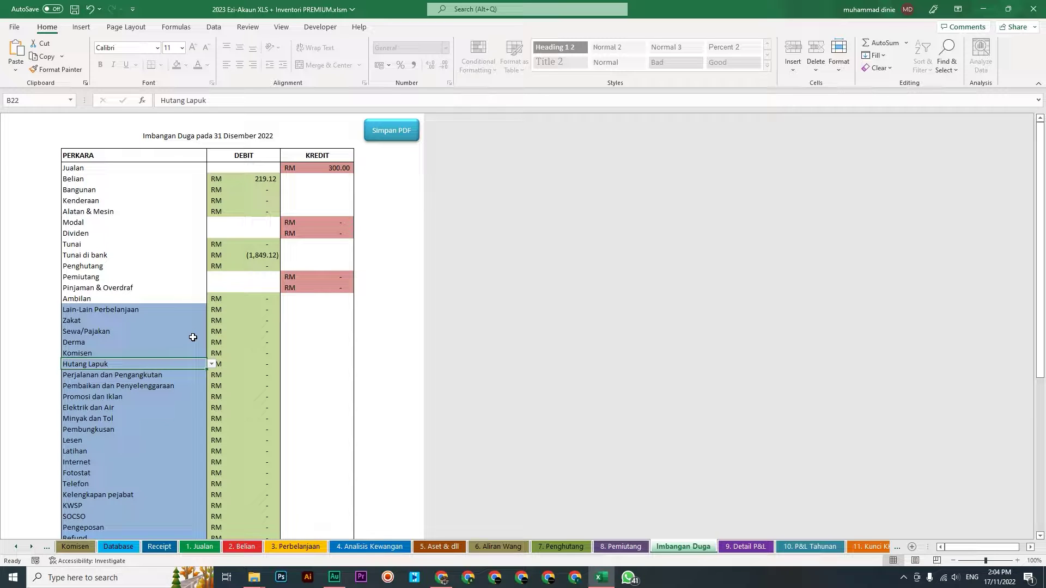
scroll(193, 338, "down", 4)
scroll(193, 337, "up", 2)
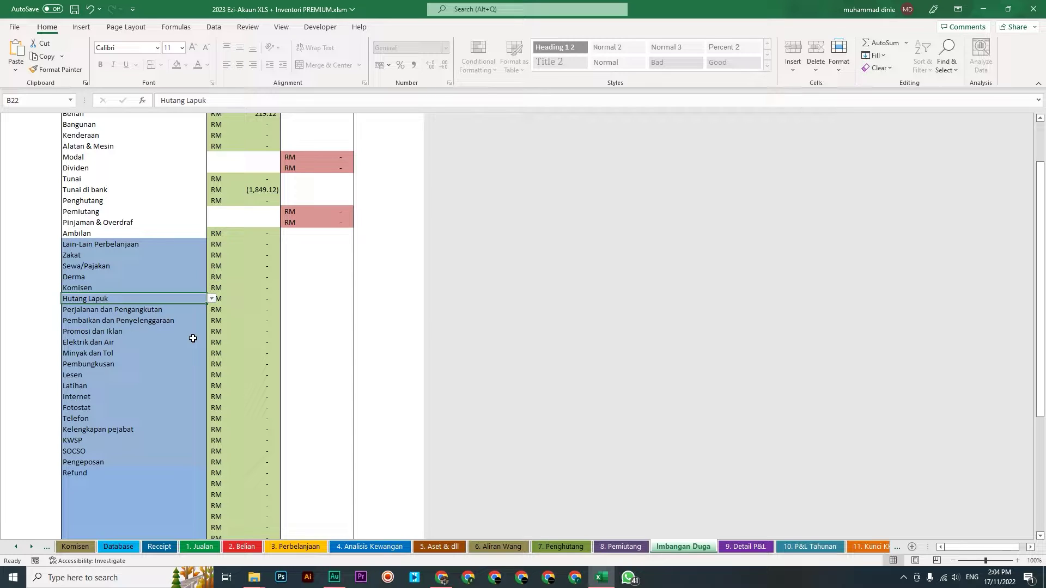
left_click_drag(100, 245, 98, 473)
scroll(100, 436, "down", 2)
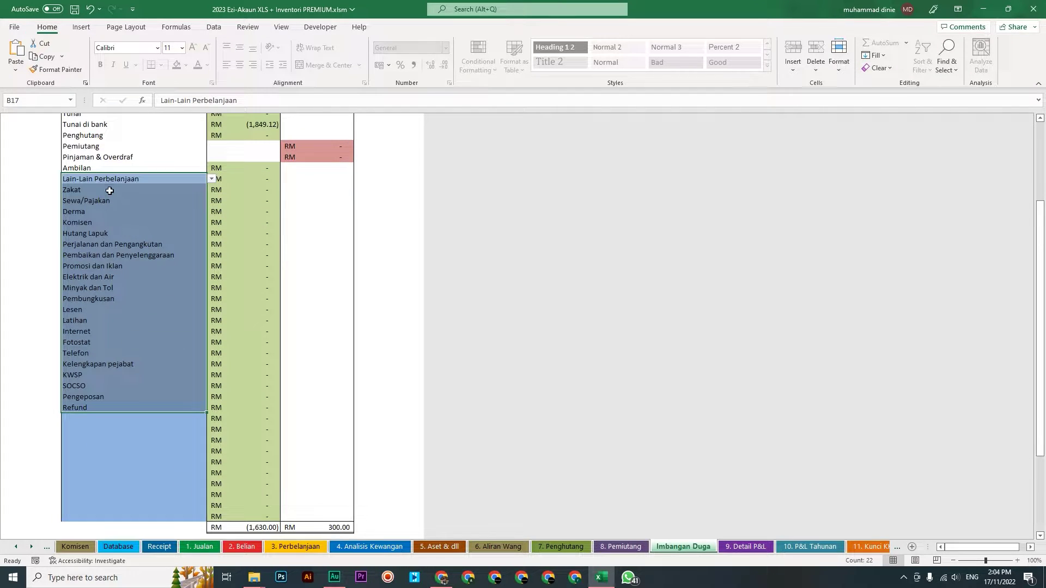
left_click_drag(110, 181, 112, 509)
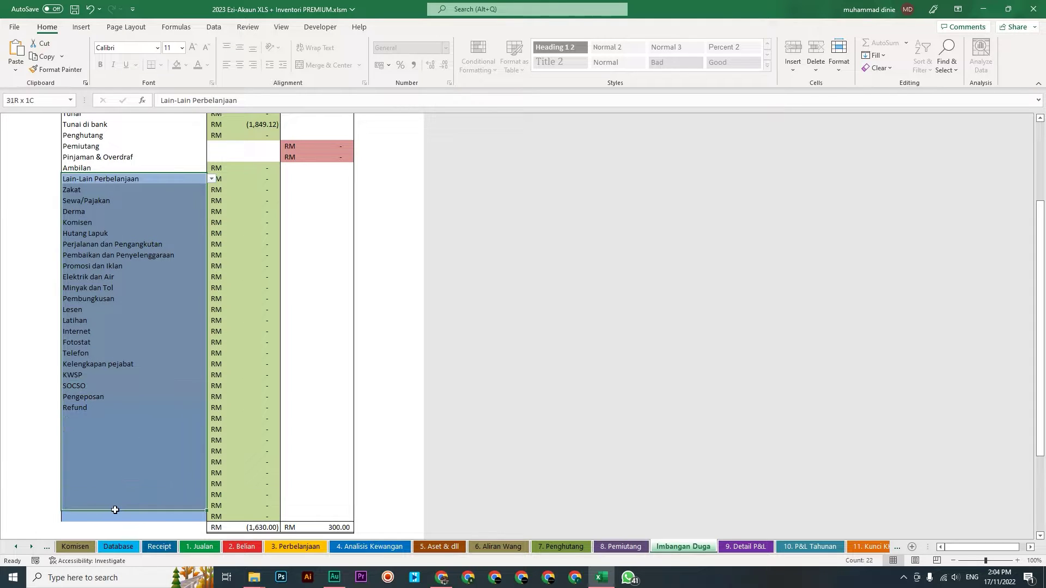
left_click(158, 471)
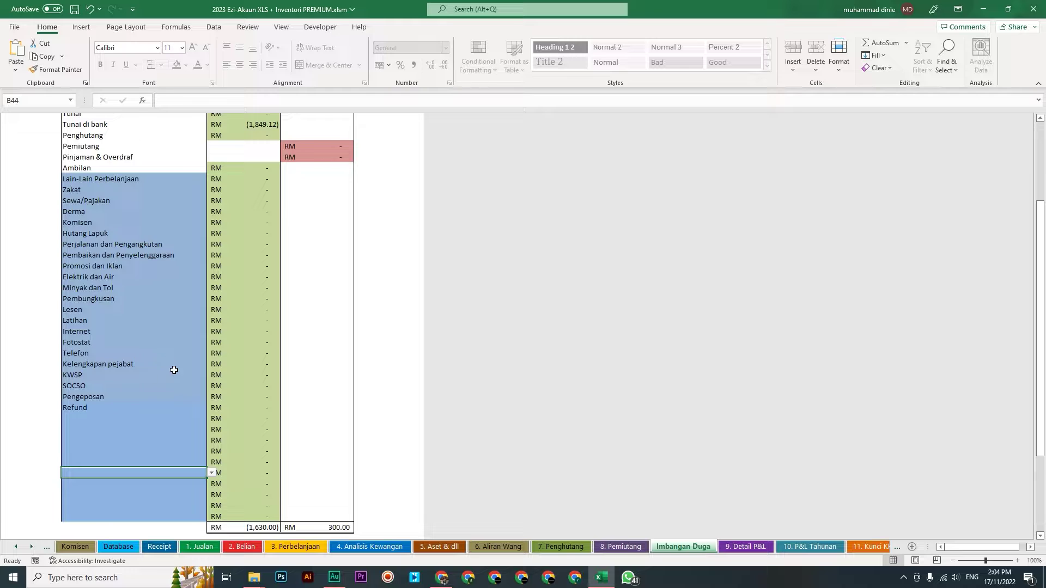
Compare the January entry in the 3. Perbelanjaan sheet with the Perbelanjaan category list in the Database sheet.
left_click(294, 547)
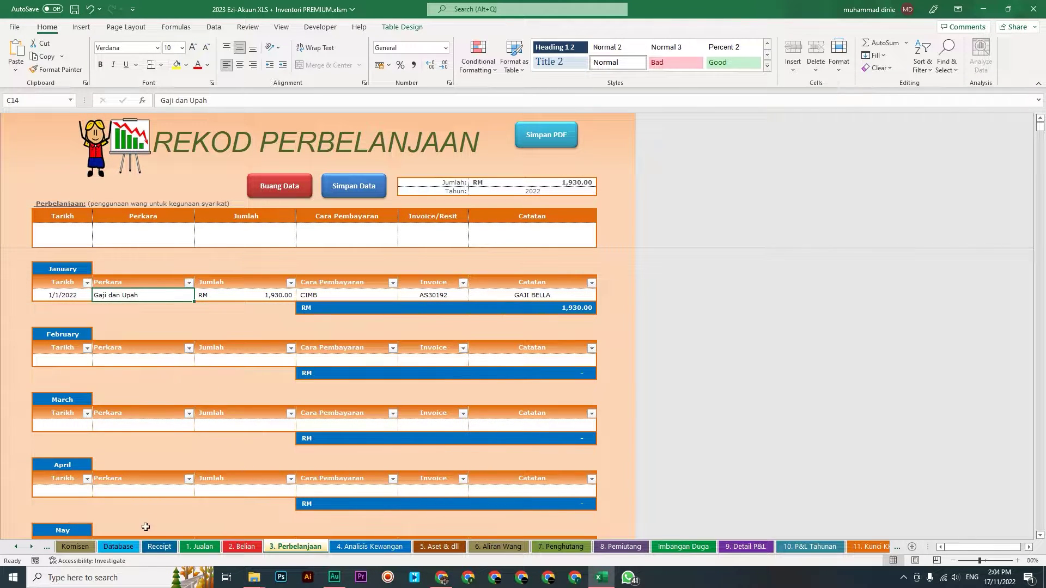
left_click(119, 546)
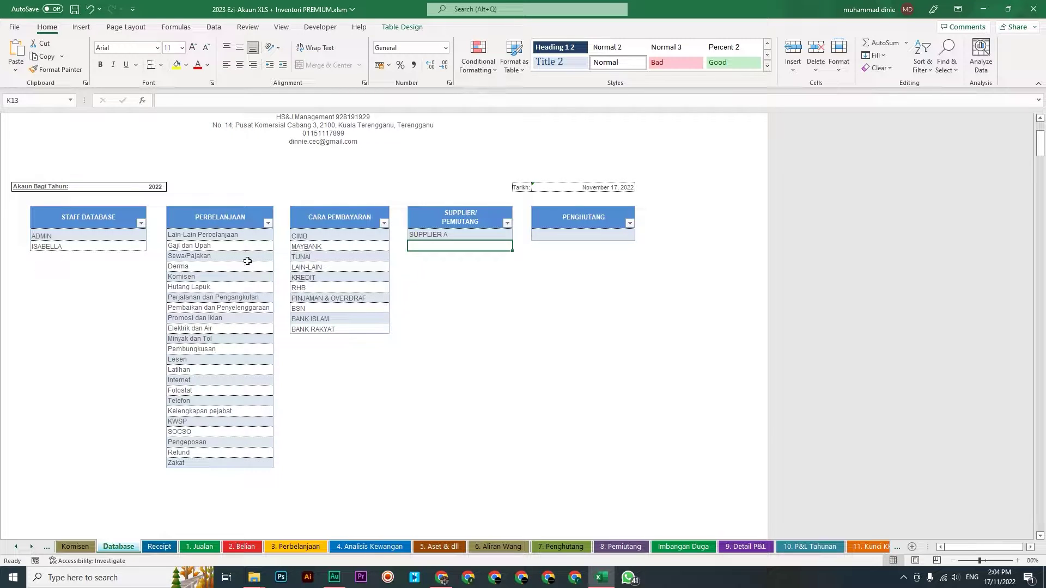
left_click(198, 473)
left_click(295, 546)
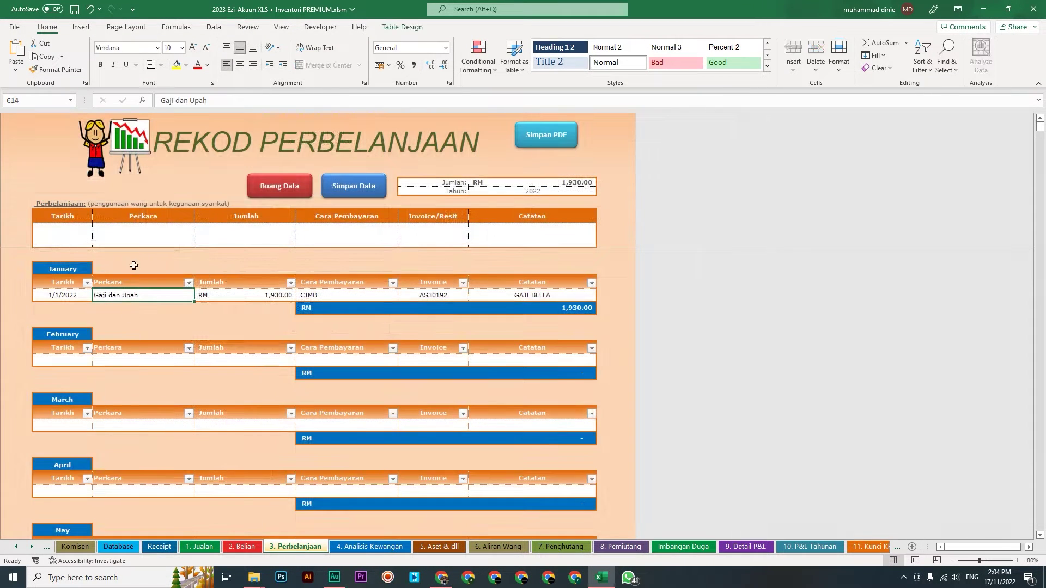
left_click(152, 239)
left_click(199, 243)
key("Escape")
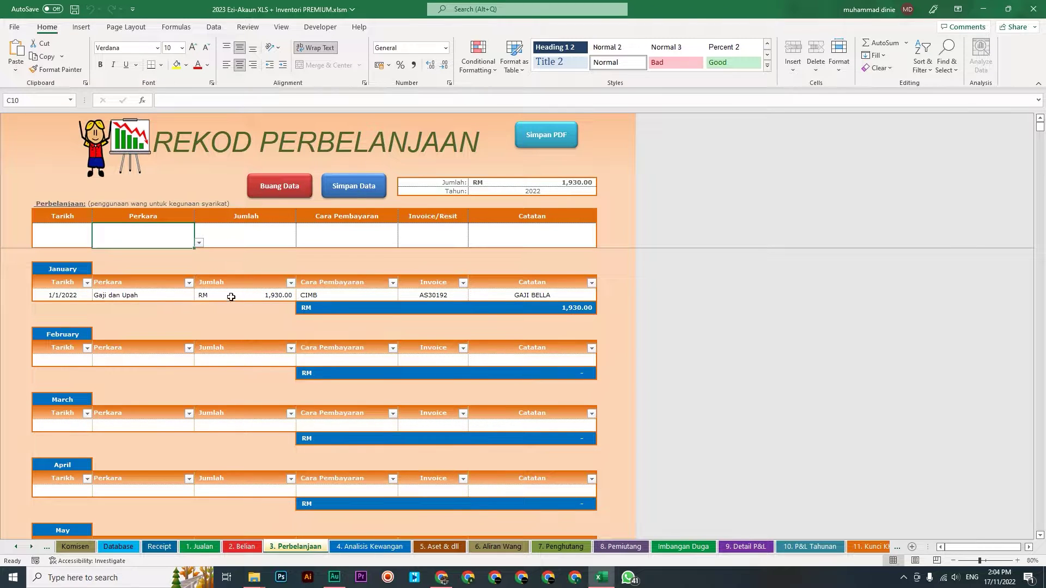
left_click(331, 294)
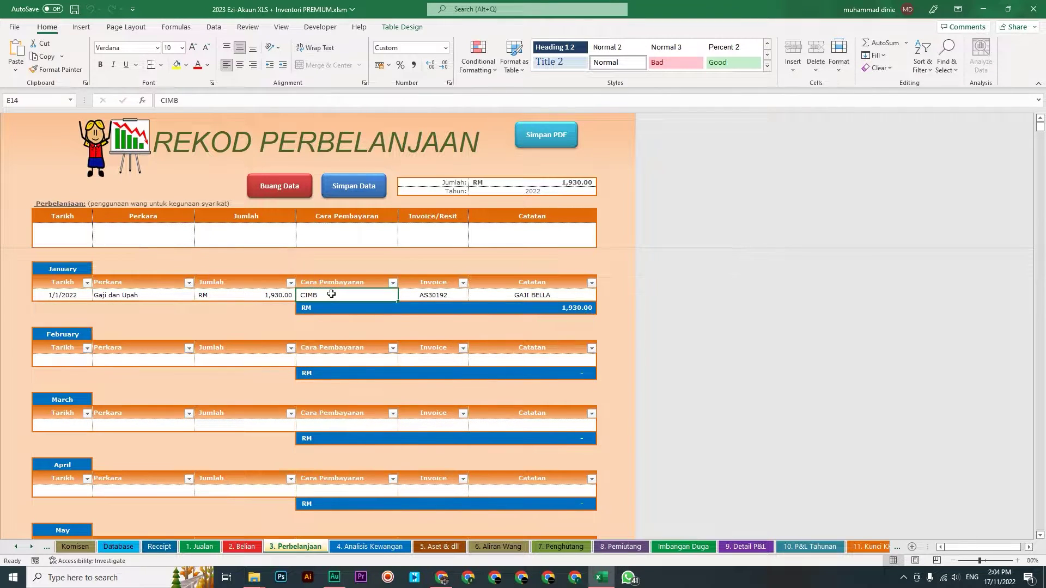
Cross-check the category of the January expense against the expense categories listed in the Imbangan Duga sheet.
left_click(681, 547)
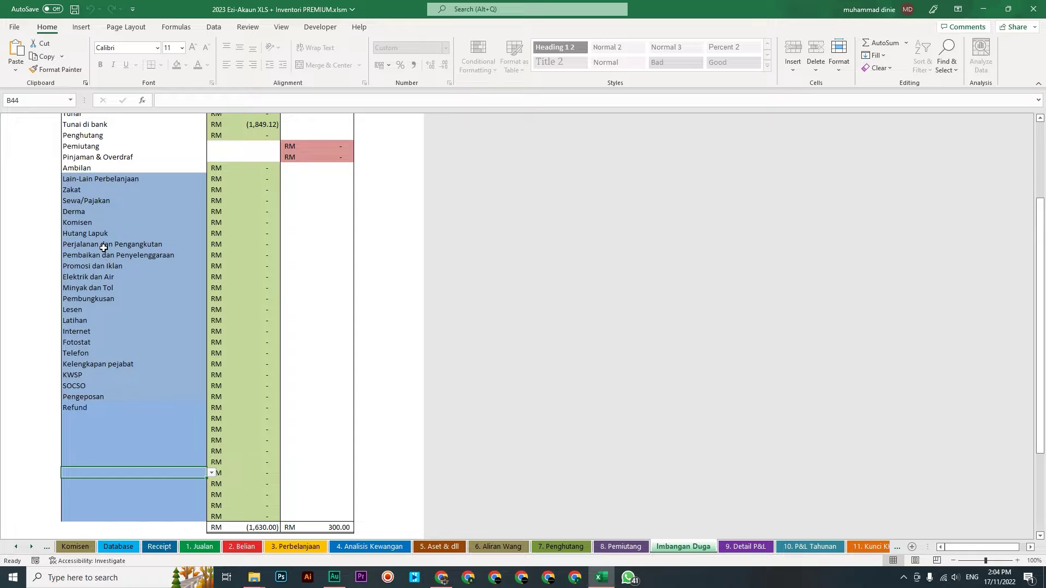
left_click(113, 415)
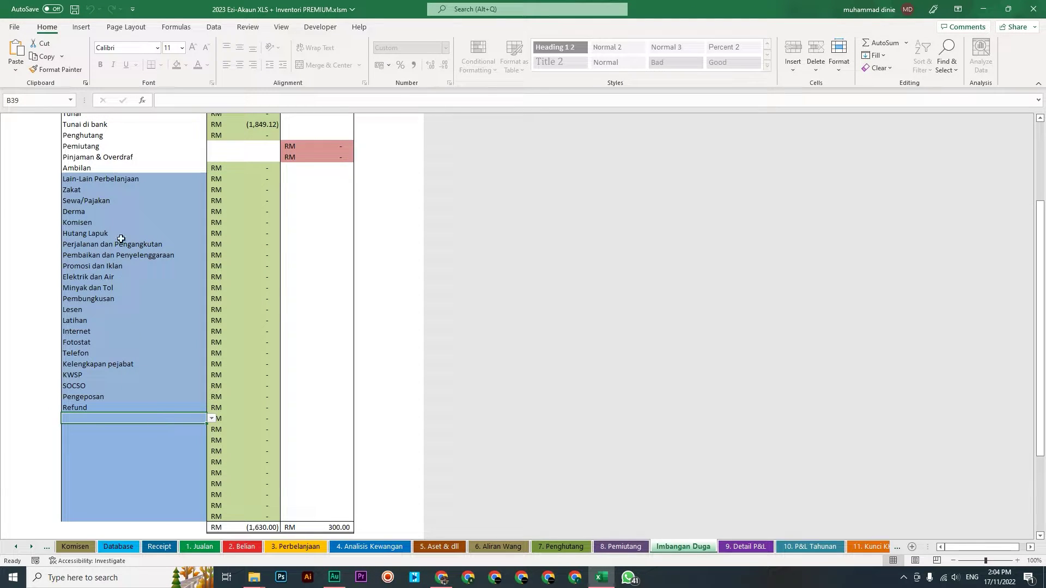
left_click_drag(128, 181, 131, 435)
left_click(150, 463)
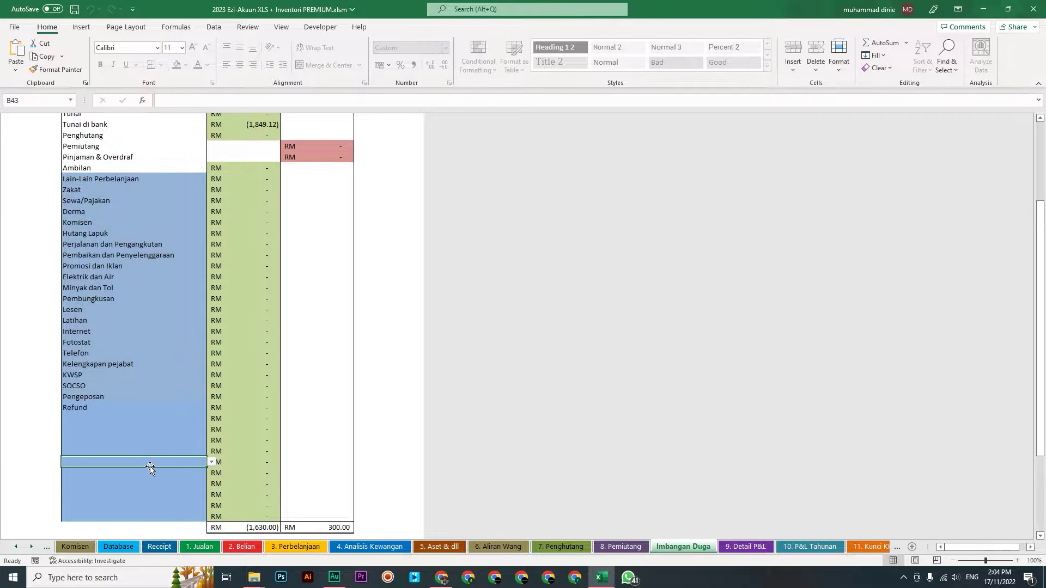
left_click(270, 546)
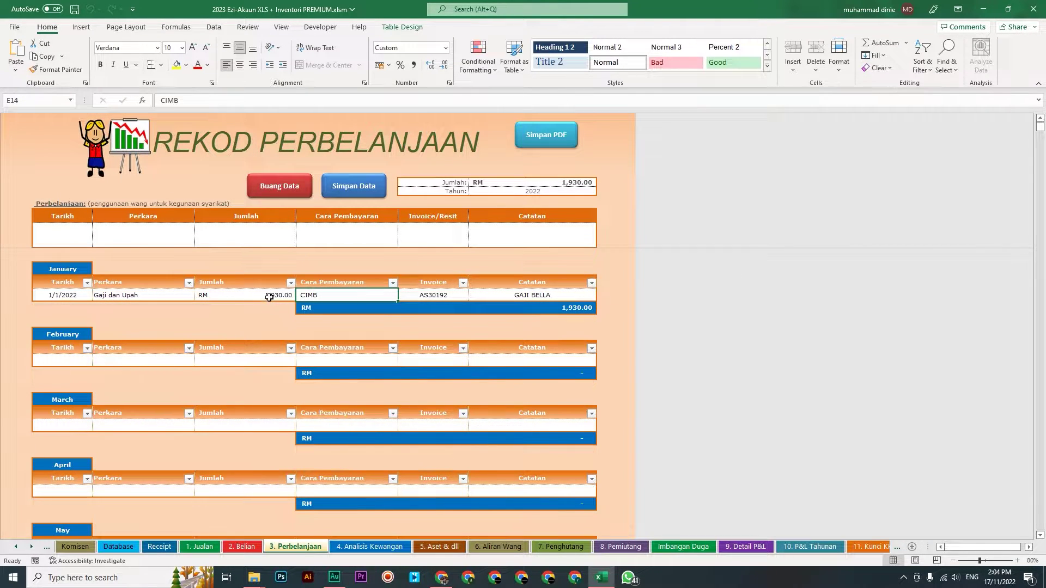
left_click(683, 547)
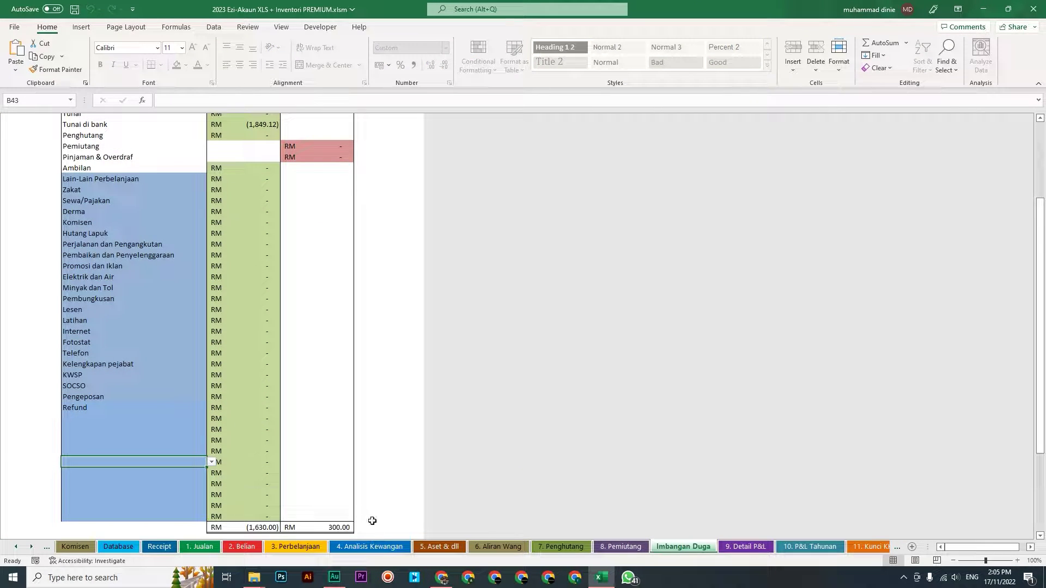
left_click(310, 547)
left_click(106, 294)
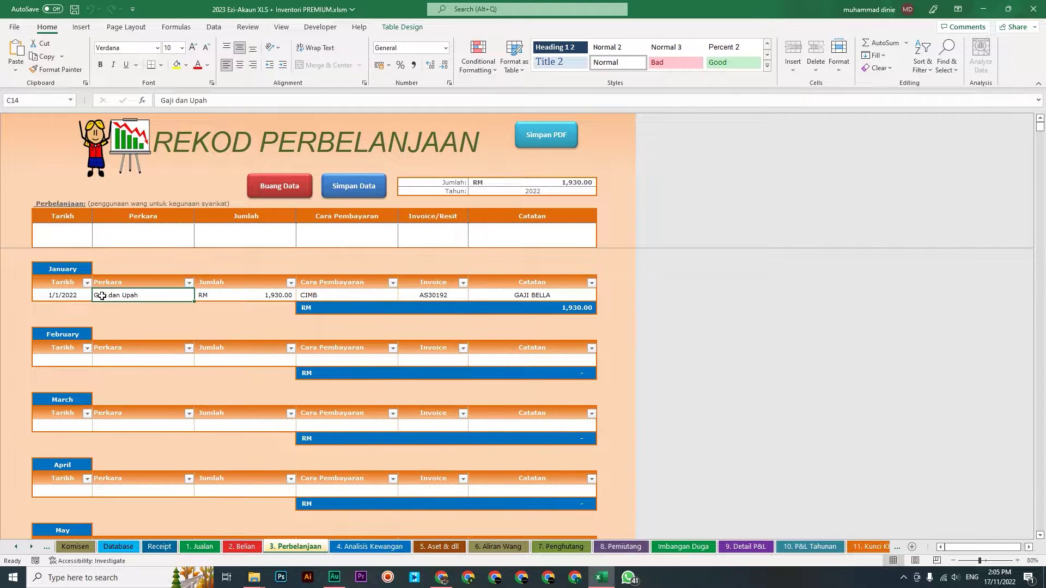
left_click(683, 547)
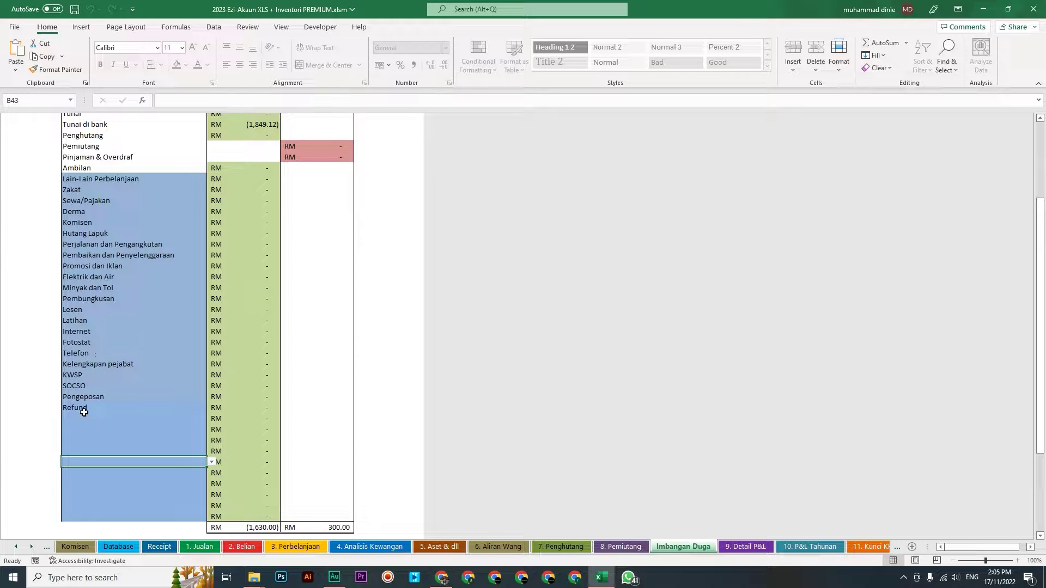
Add the Gaji dan Upah category in the first empty expense row below Refund and check the trial balance totals.
scroll(215, 430, "down", 2)
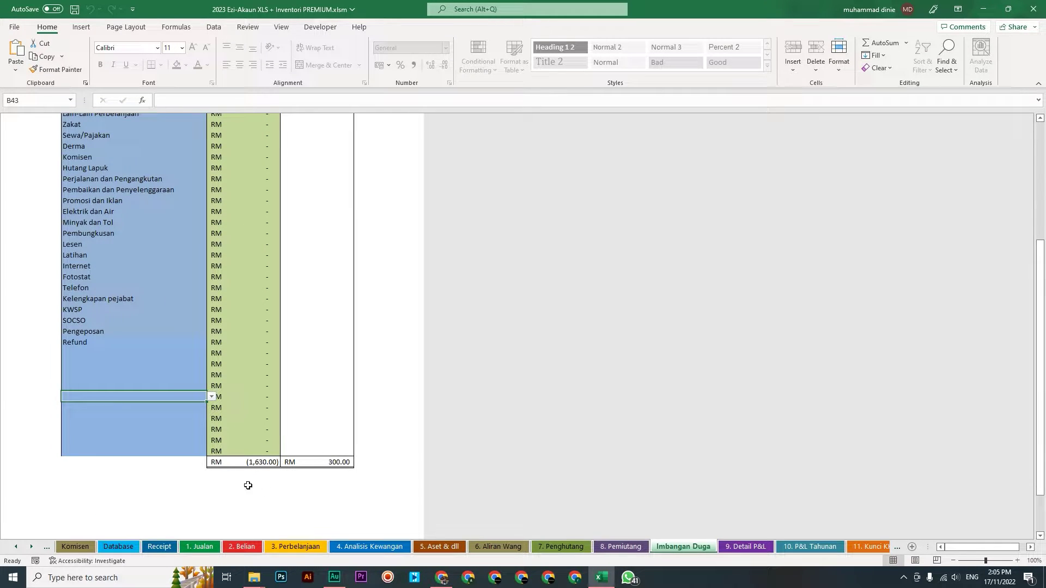
scroll(248, 472, "up", 3)
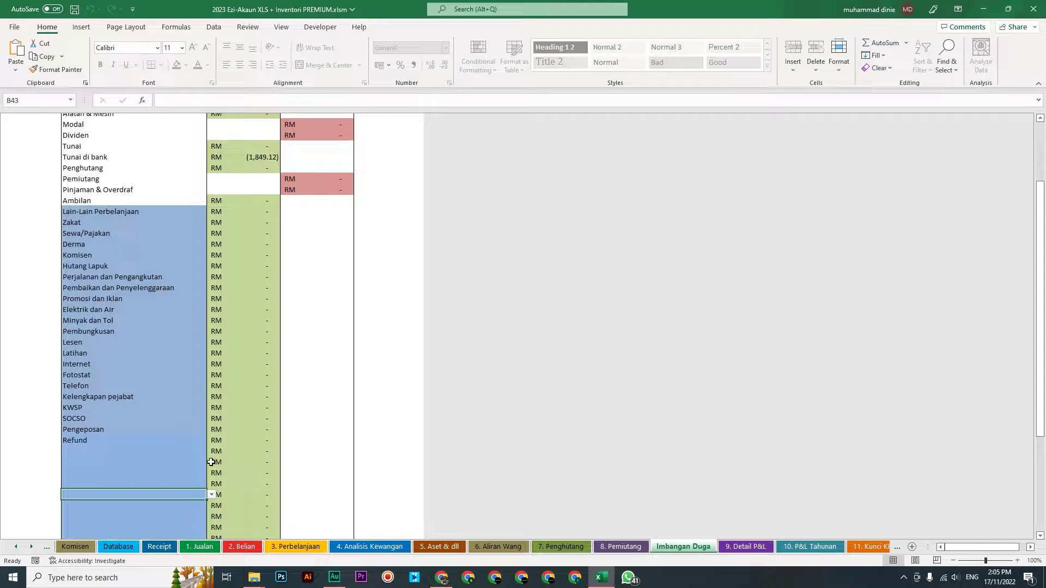
left_click(163, 451)
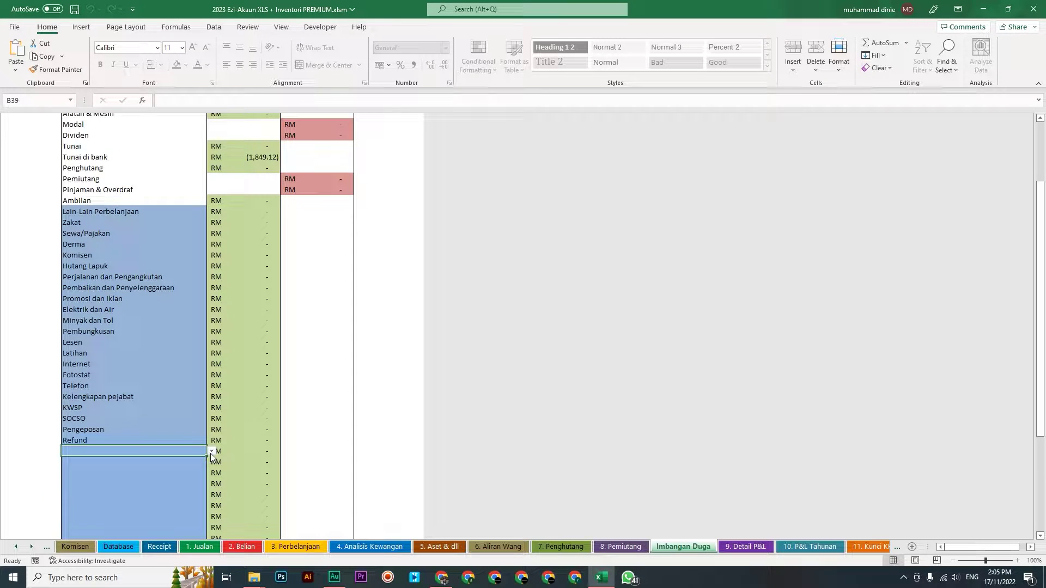
left_click(211, 452)
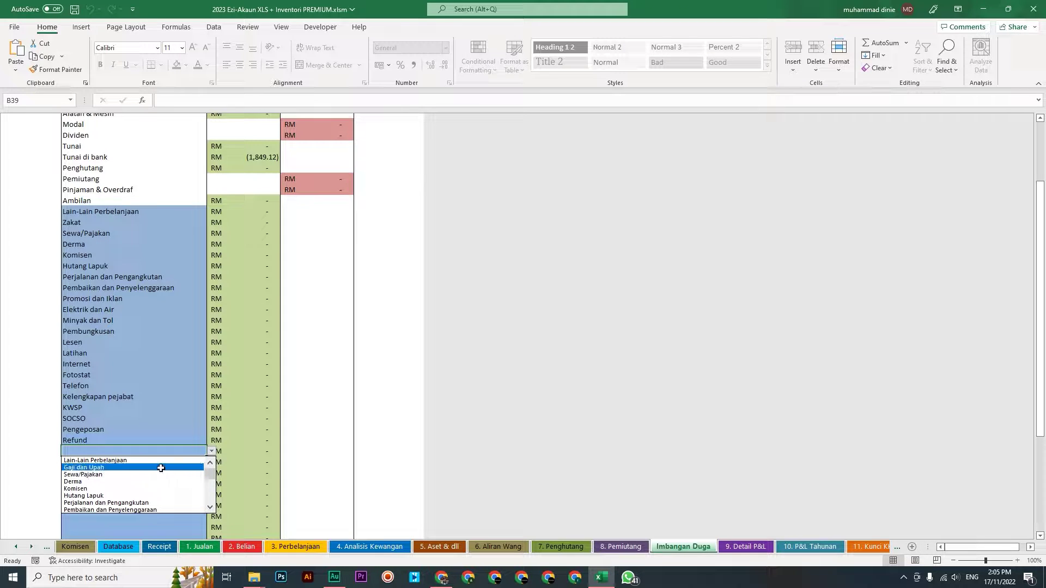
left_click(105, 468)
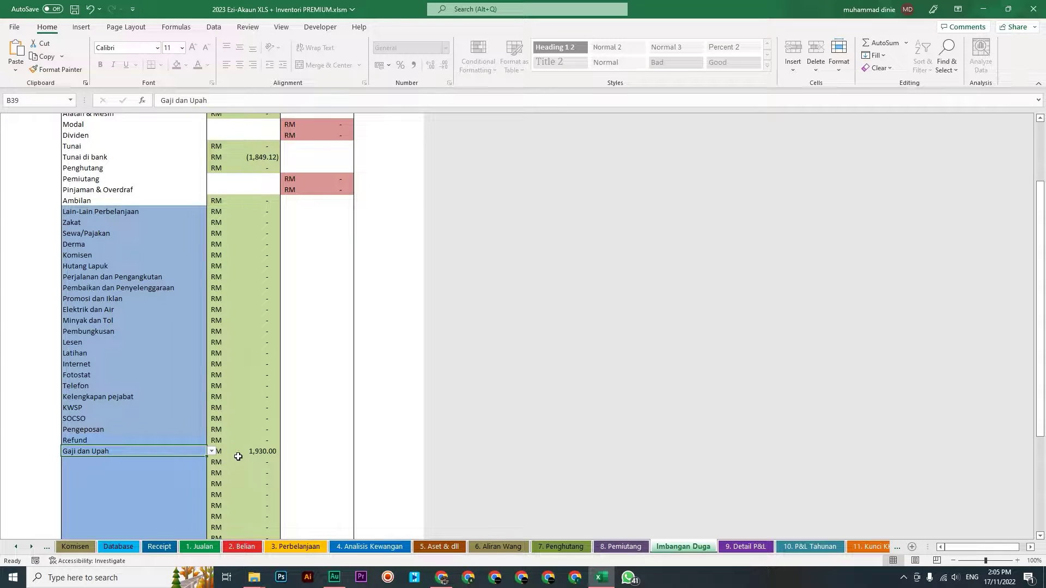
scroll(228, 447, "down", 3)
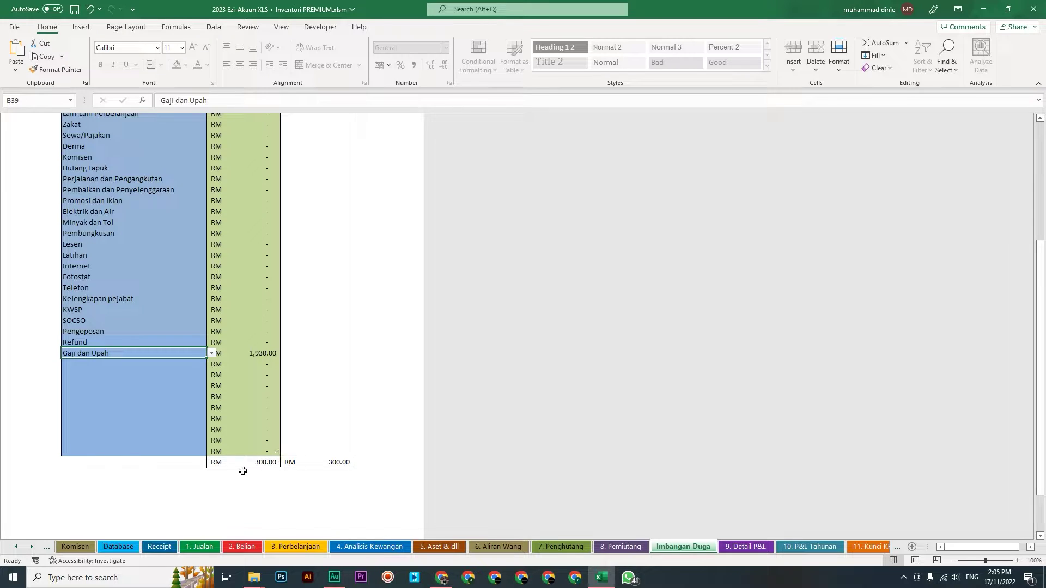
scroll(215, 498, "up", 5)
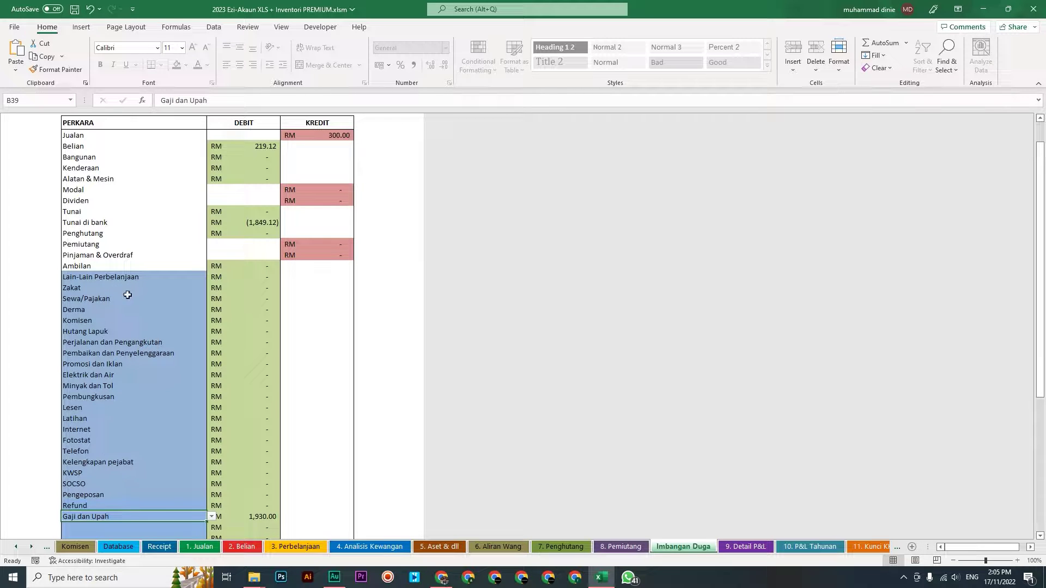
Review the January entries in the expense, sales and purchase record sheets.
left_click(297, 545)
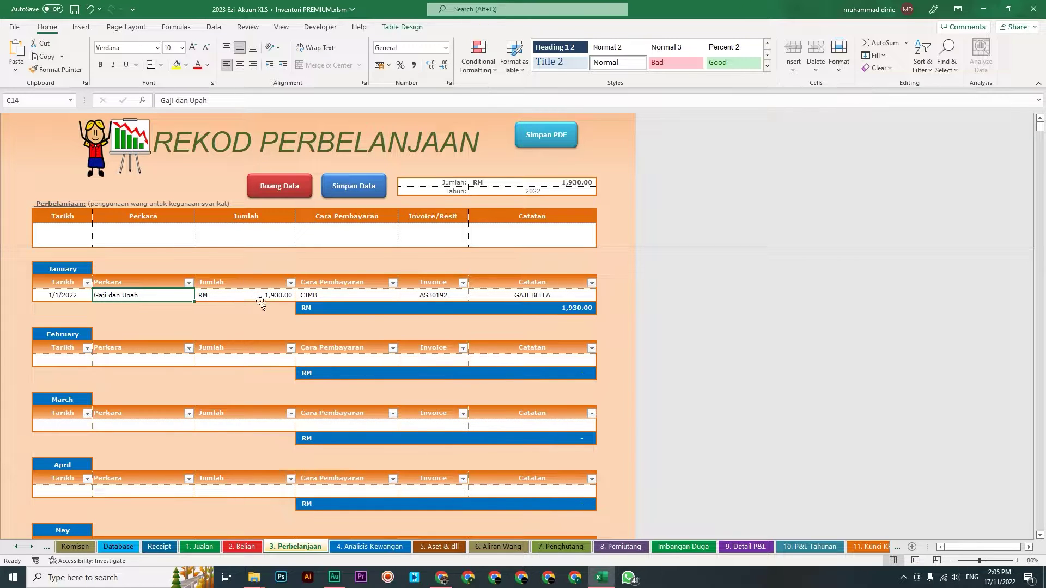
left_click(205, 549)
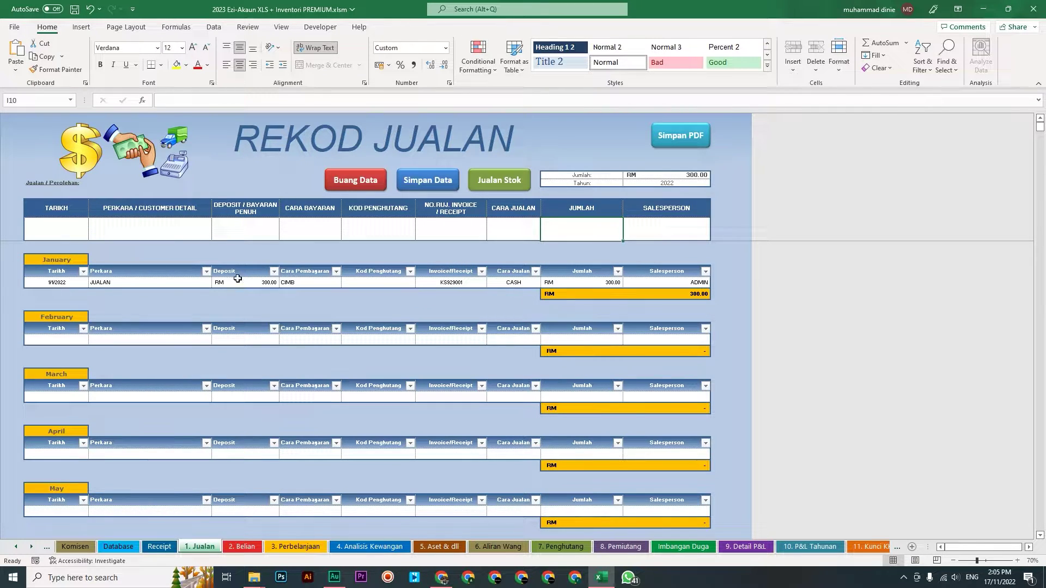
left_click(242, 547)
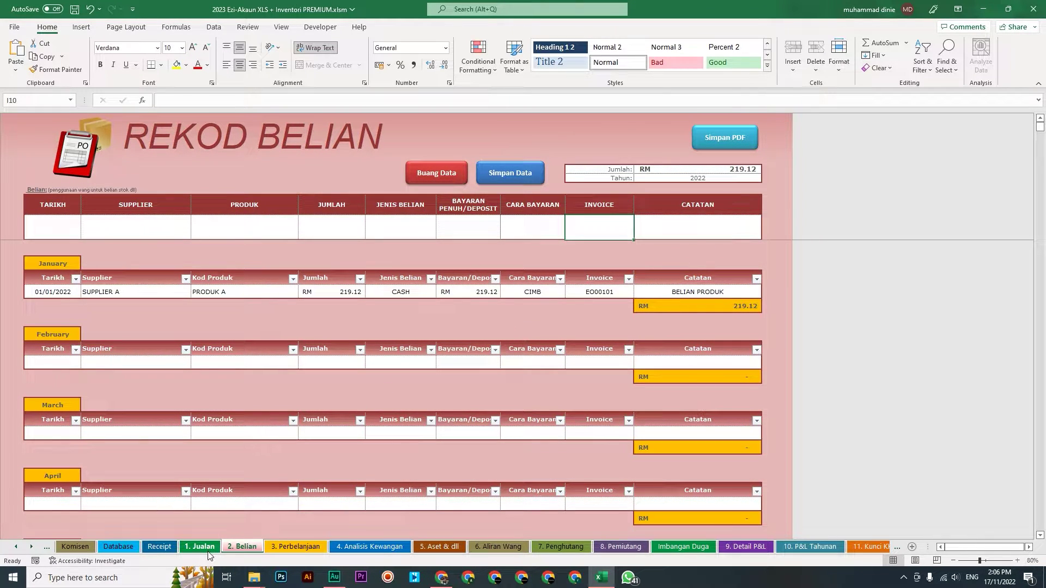
Set the deposit of the January sale in the 1. Jualan sheet to RM 200.
left_click(199, 547)
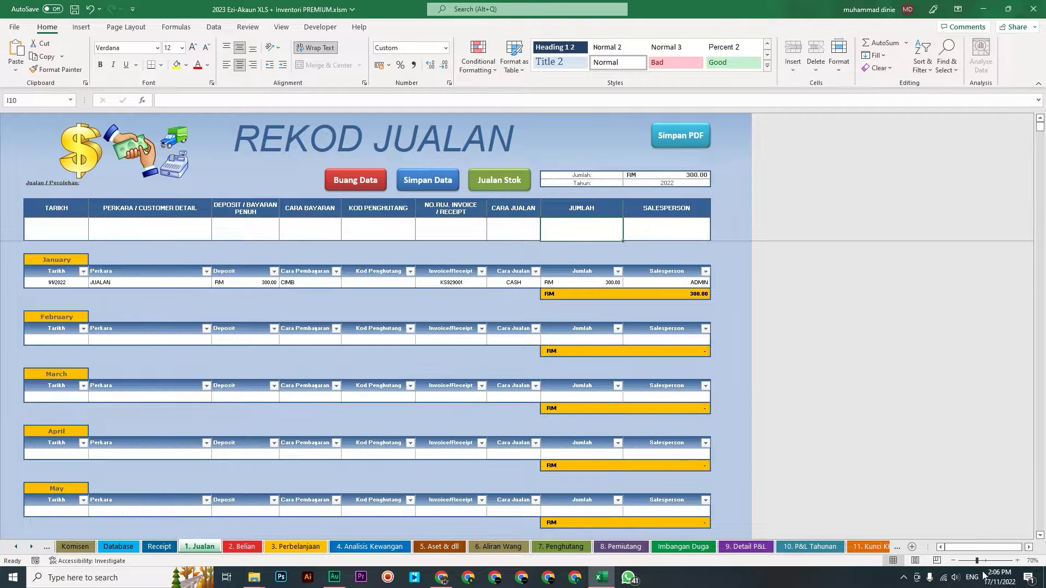
left_click(1017, 560)
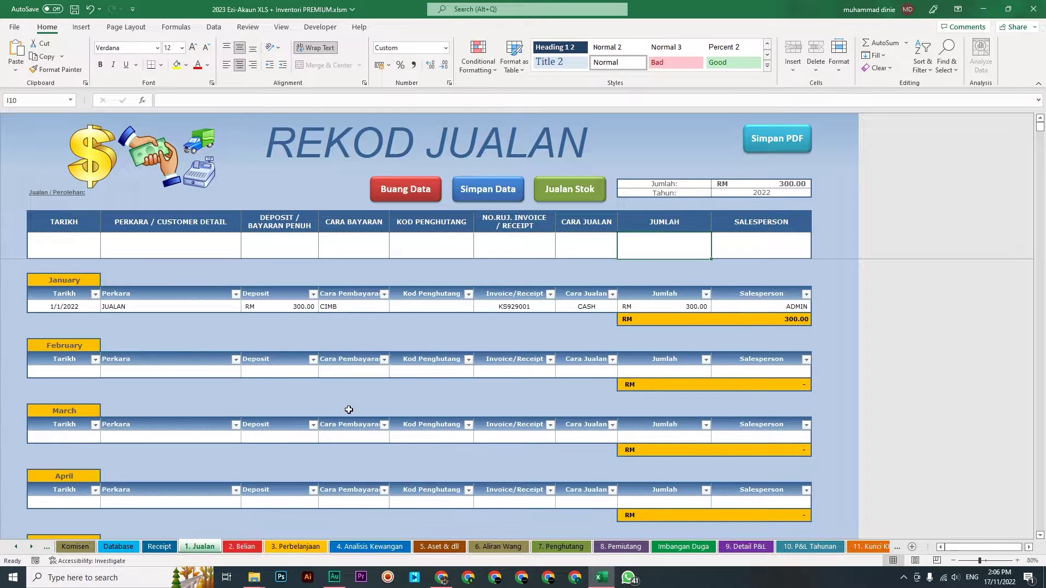
left_click(285, 308)
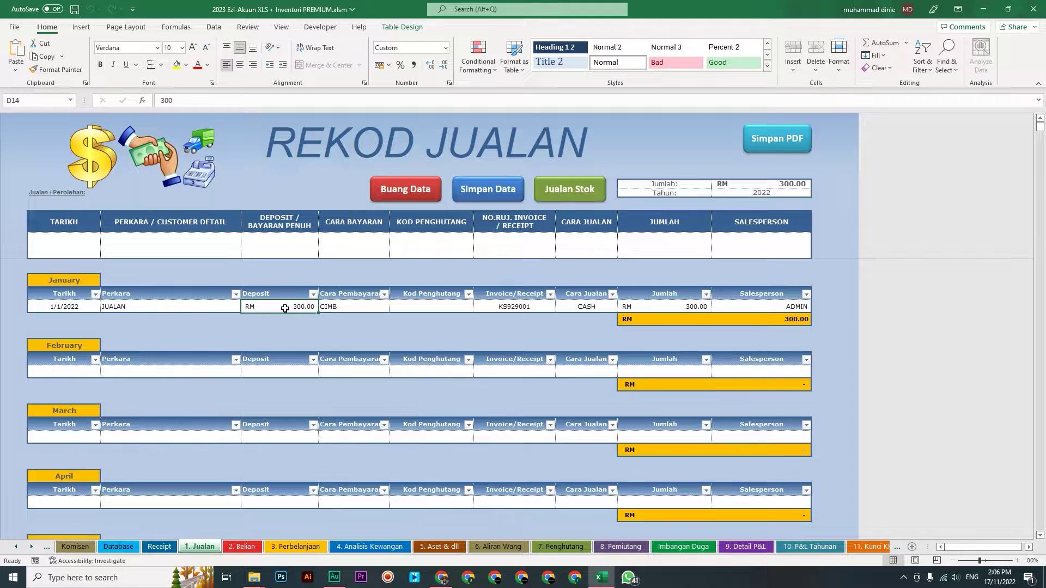
left_click(637, 305)
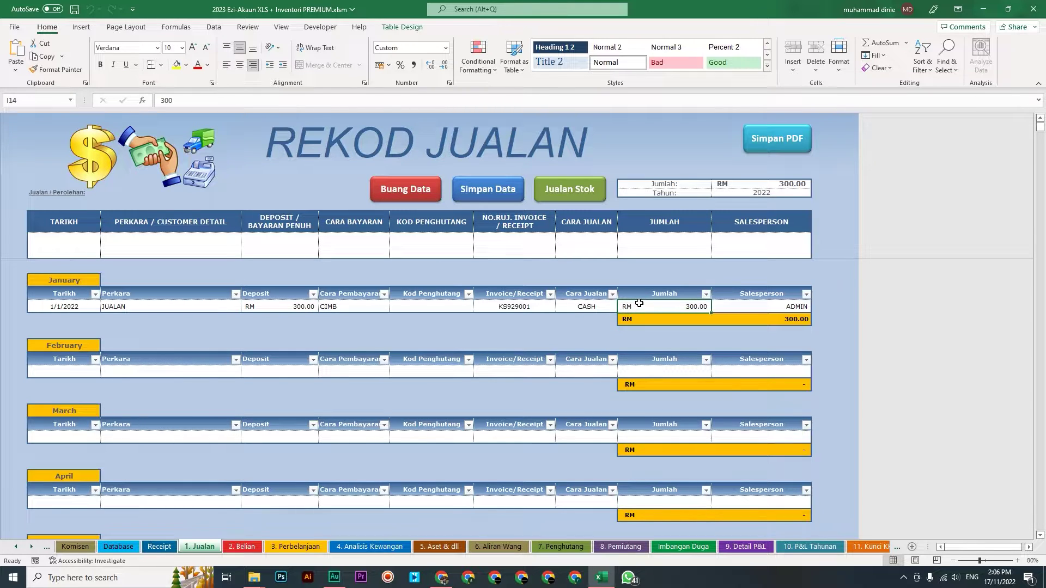
left_click(571, 309)
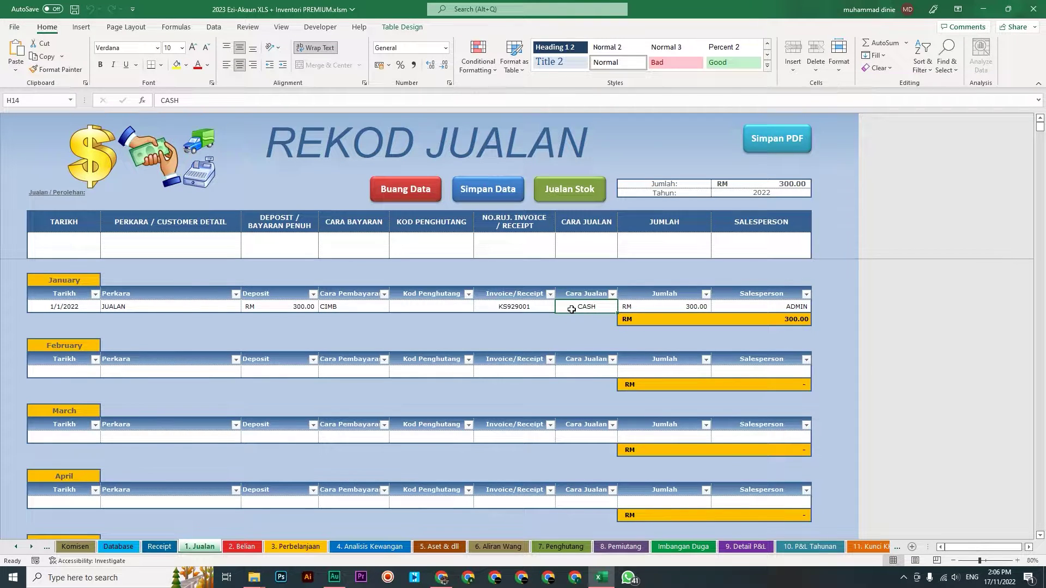
left_click(281, 306)
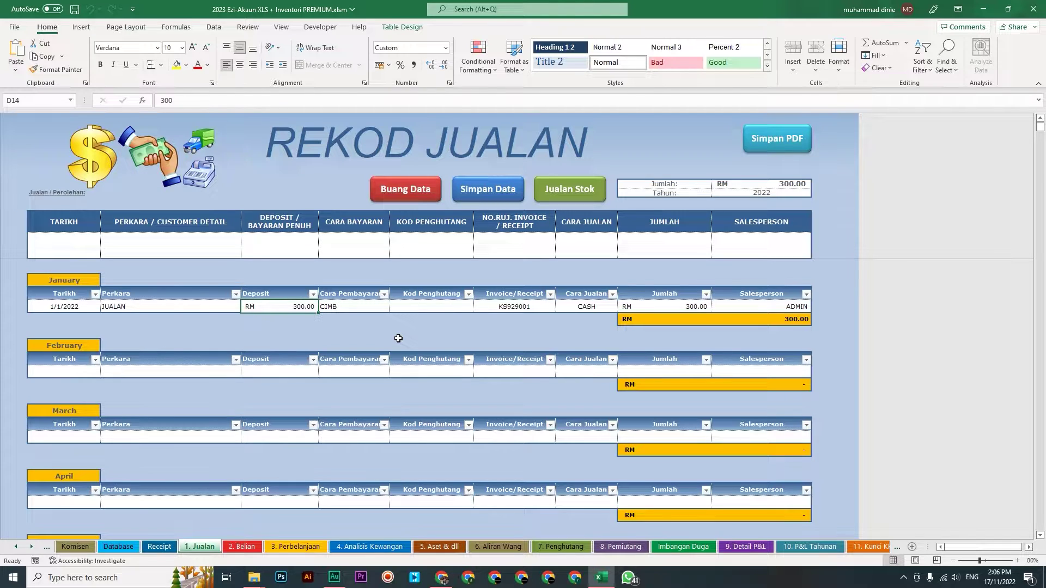
type("200")
left_click(355, 307)
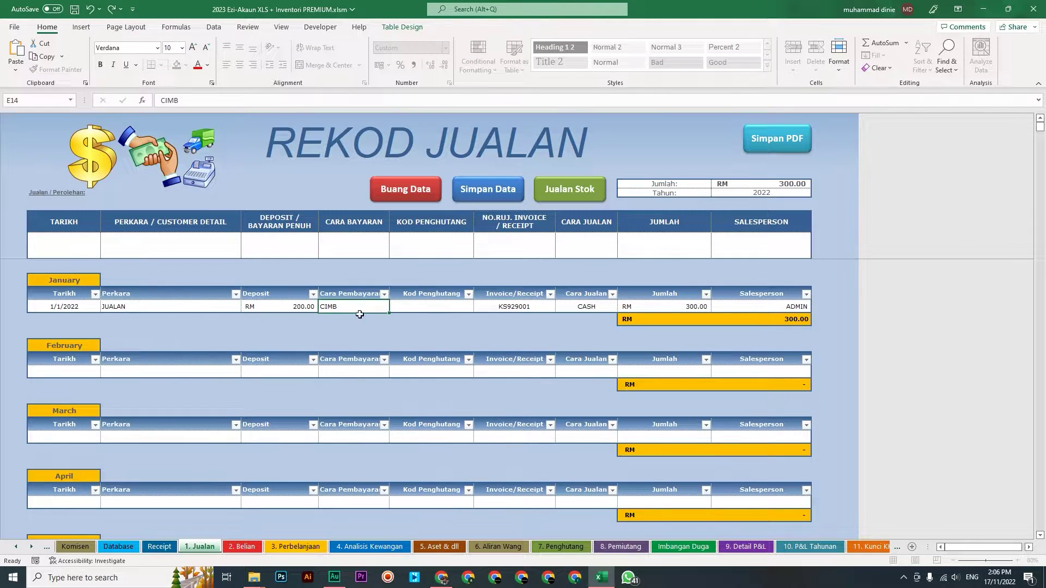
Set the deposit of the January sale in the 1. Jualan sheet to RM 297.
left_click(645, 310)
left_click(303, 308)
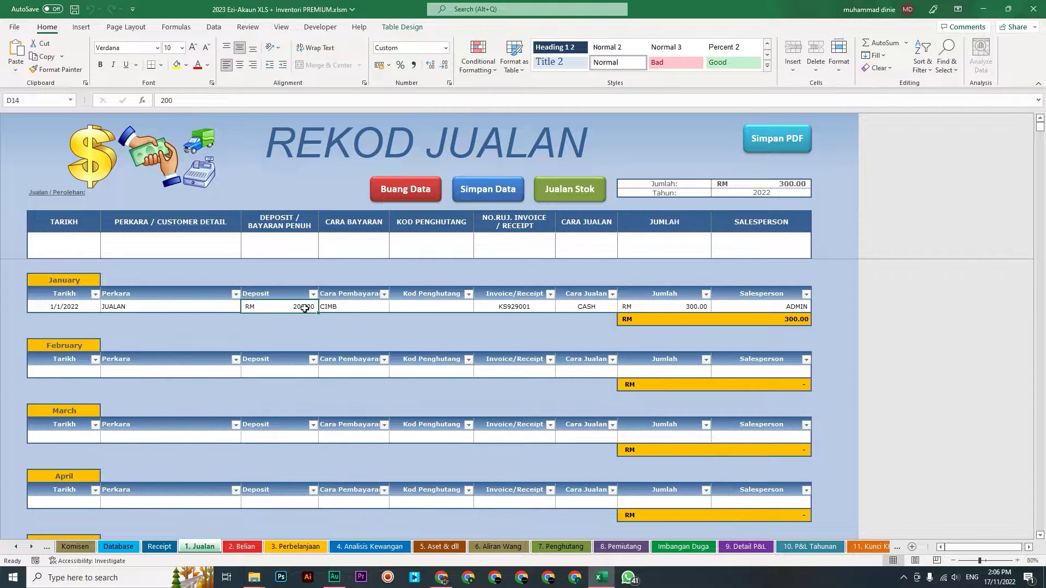
type("297")
key("Tab")
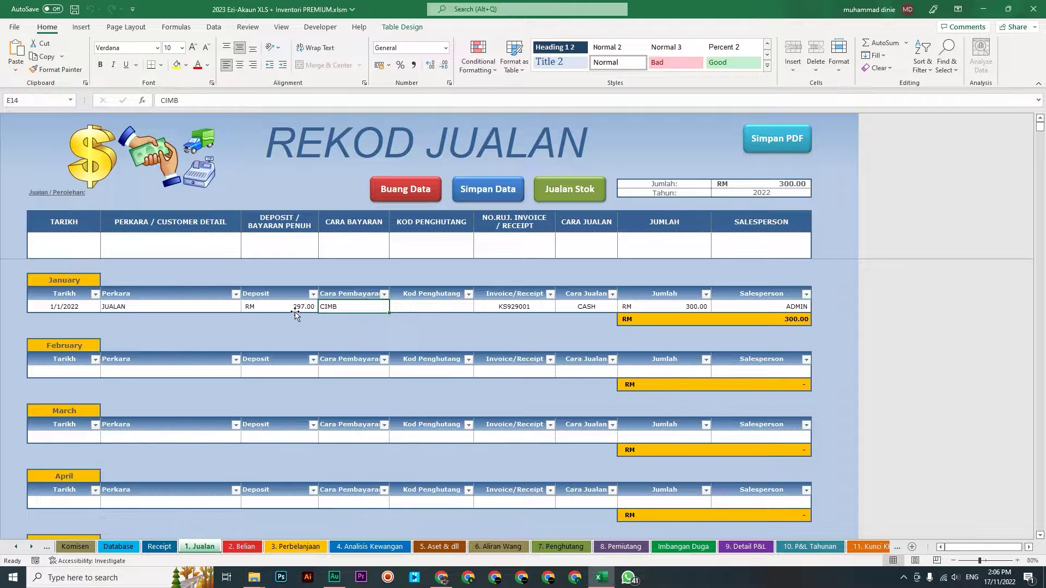
Change the deposit of the January sale to RM 30.
left_click(653, 310)
left_click(293, 308)
type("300")
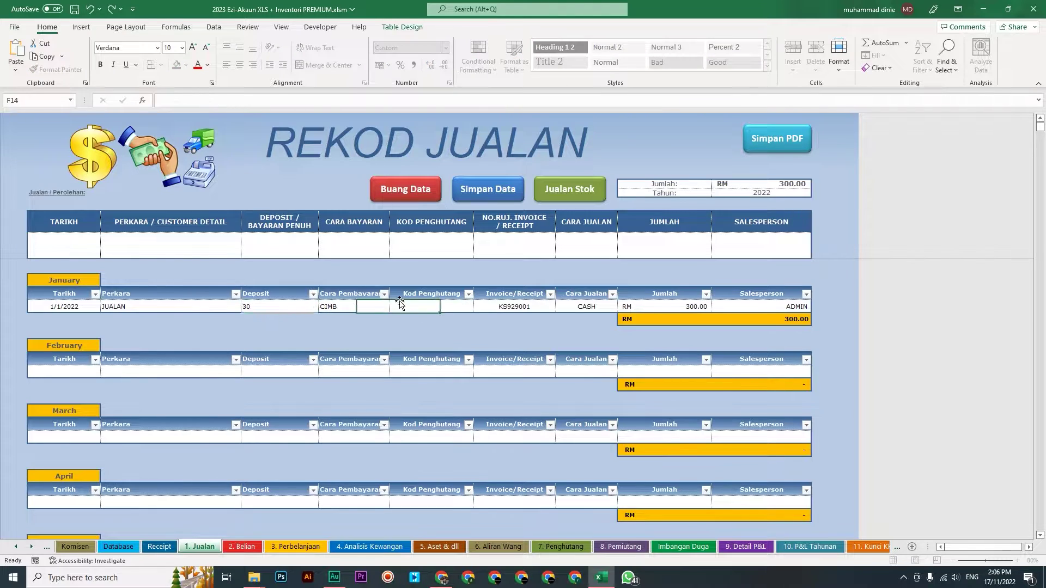
left_click(403, 306)
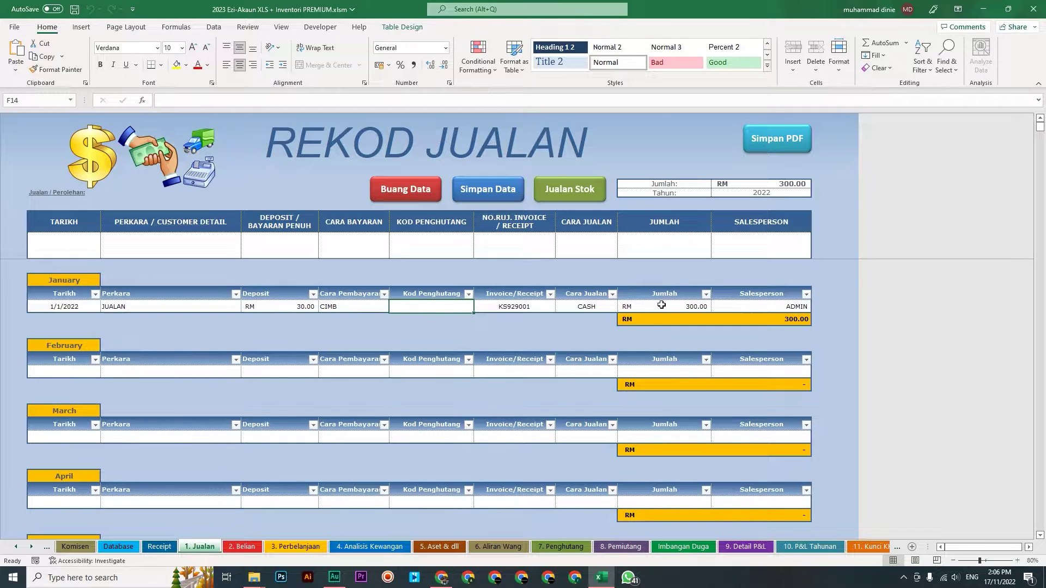
Check the debit and credit totals and the account lines in the Imbangan Duga sheet.
left_click(682, 547)
scroll(350, 385, "down", 4)
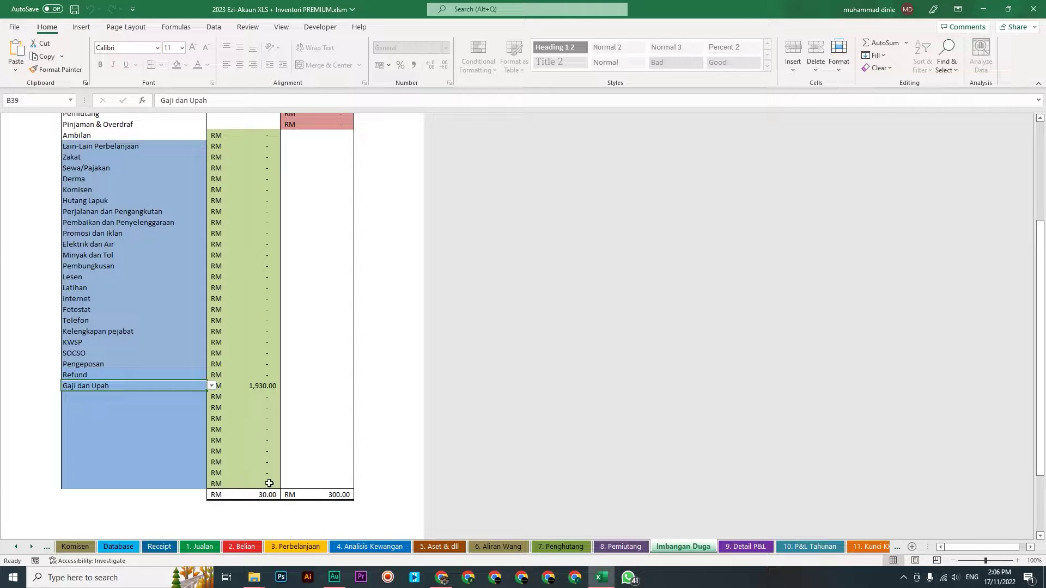
scroll(265, 446, "up", 1)
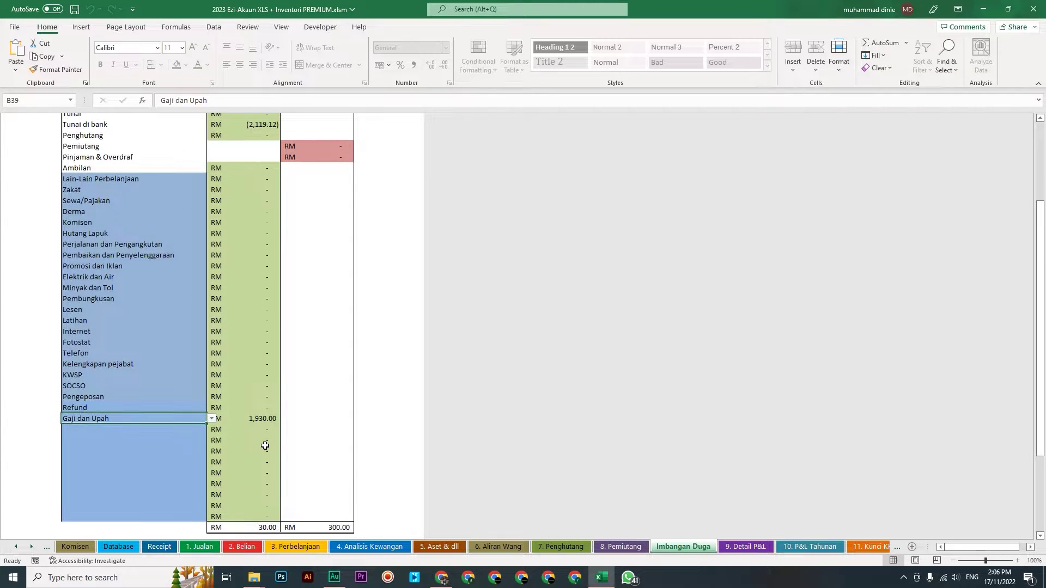
scroll(267, 448, "up", 4)
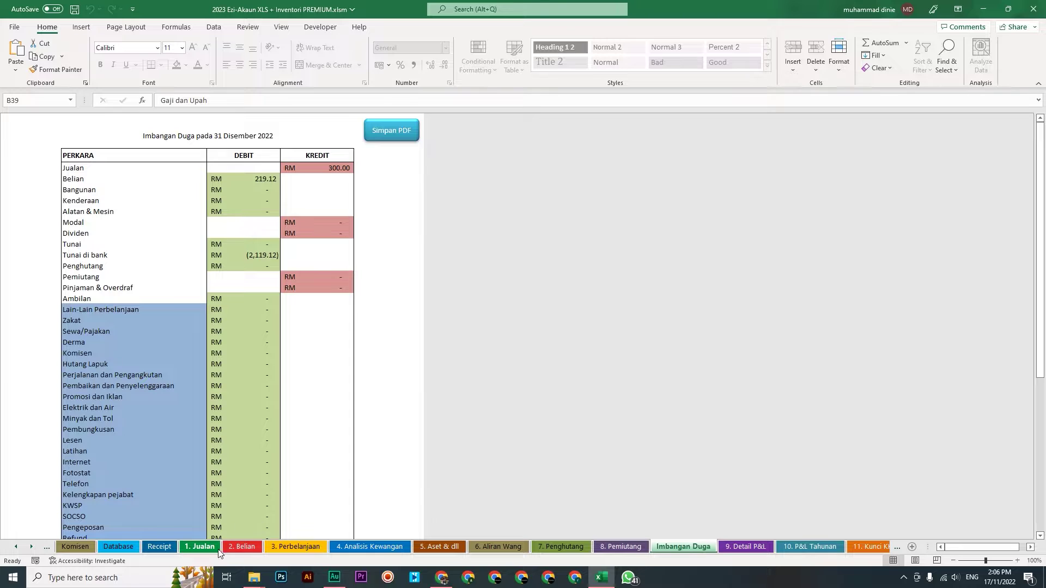
Inspect the deposit, payment method and debtor code of the January sale in the 1. Jualan sheet.
left_click(200, 546)
left_click(342, 308)
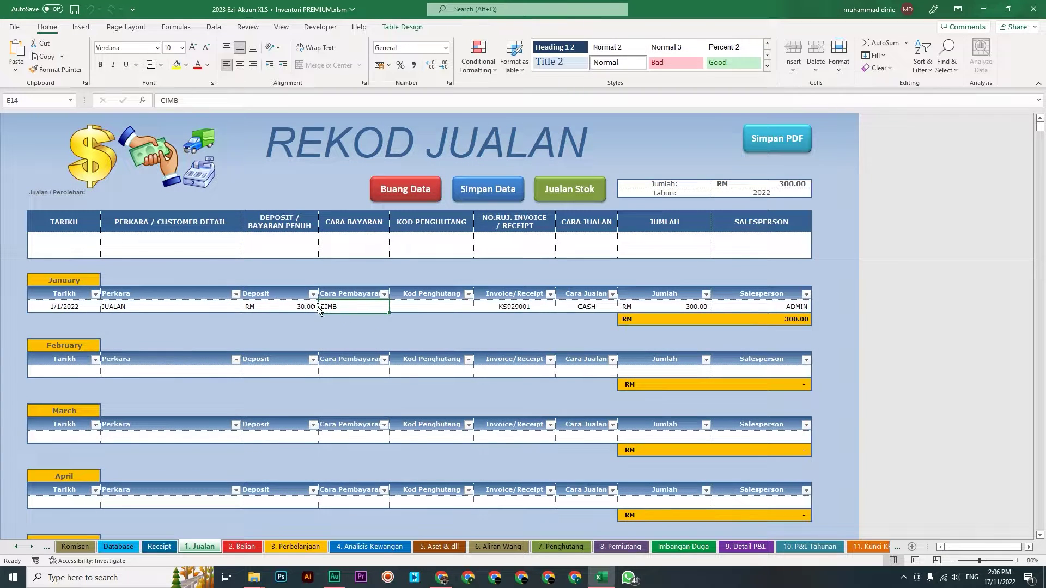
left_click(401, 306)
left_click(352, 308)
left_click(305, 308)
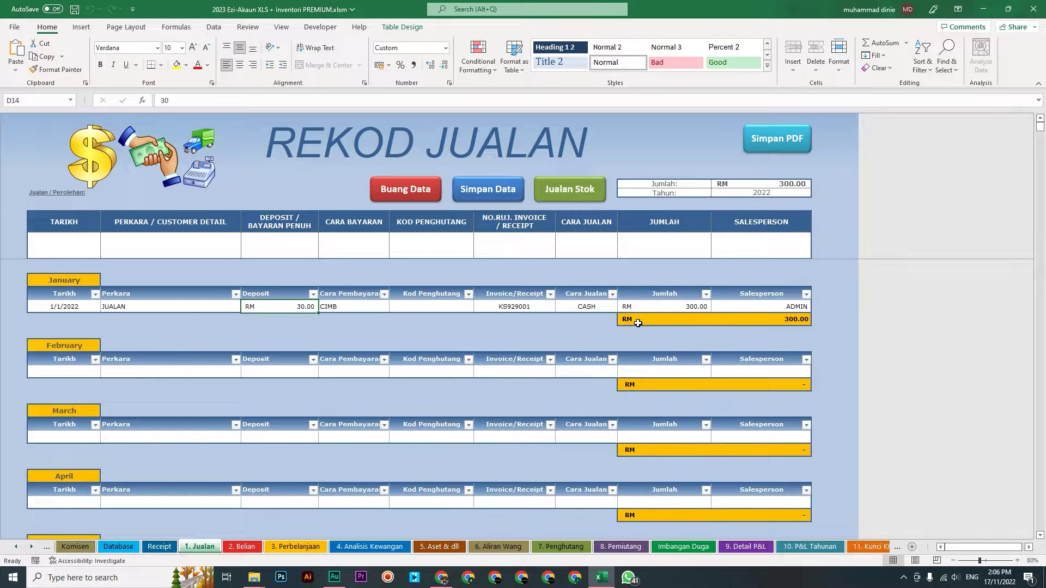
Look for a matching debtor record in the 7. Penghutang sheet and compare the trial balance totals in Imbangan Duga.
left_click(561, 547)
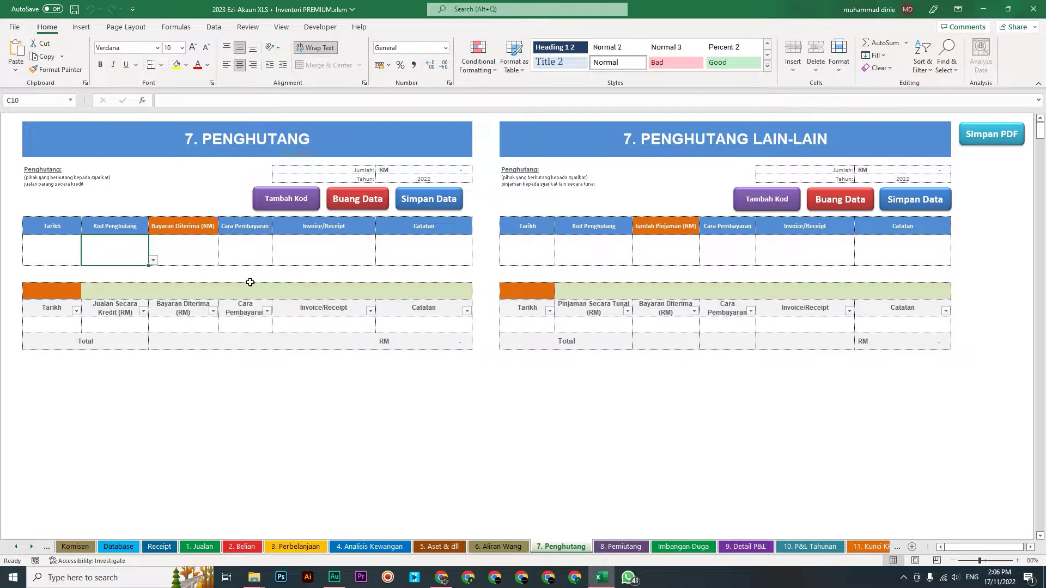
left_click(199, 546)
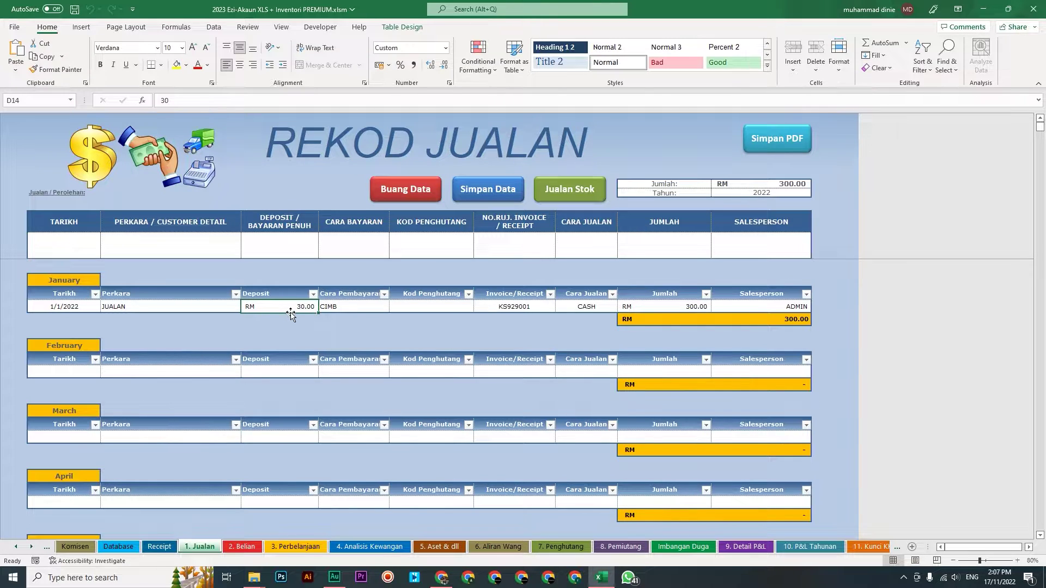
left_click(683, 546)
scroll(294, 431, "down", 3)
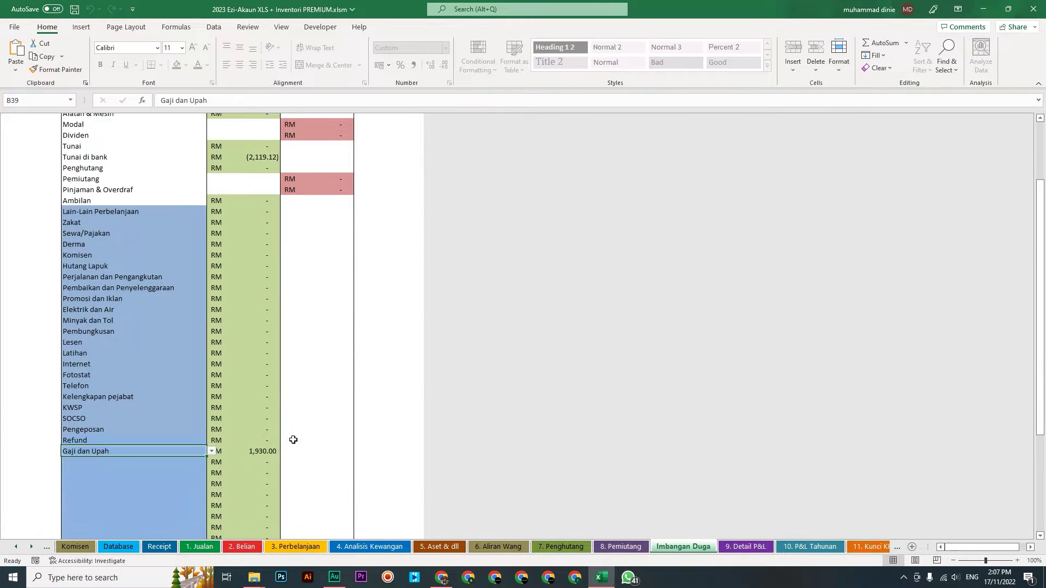
scroll(295, 431, "down", 3)
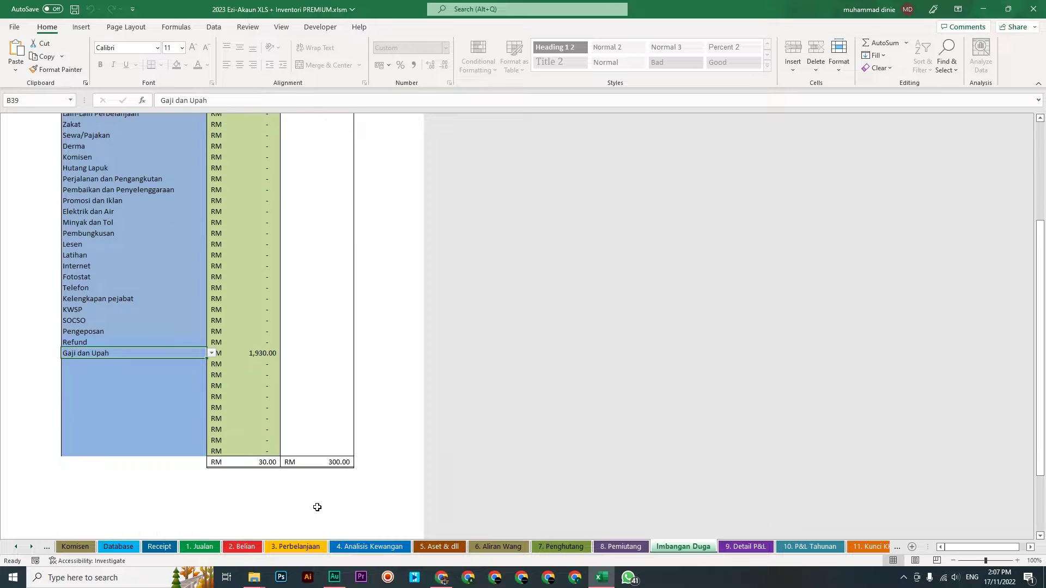
Set the deposit of the January sale to RM 300 and check the trial balance totals.
left_click(200, 547)
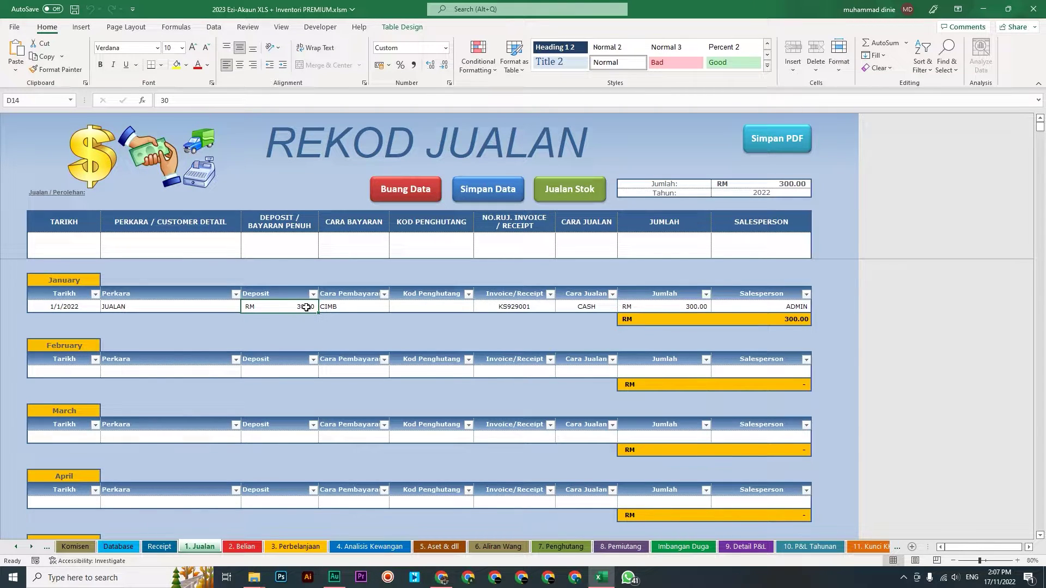
type("300")
left_click(364, 306)
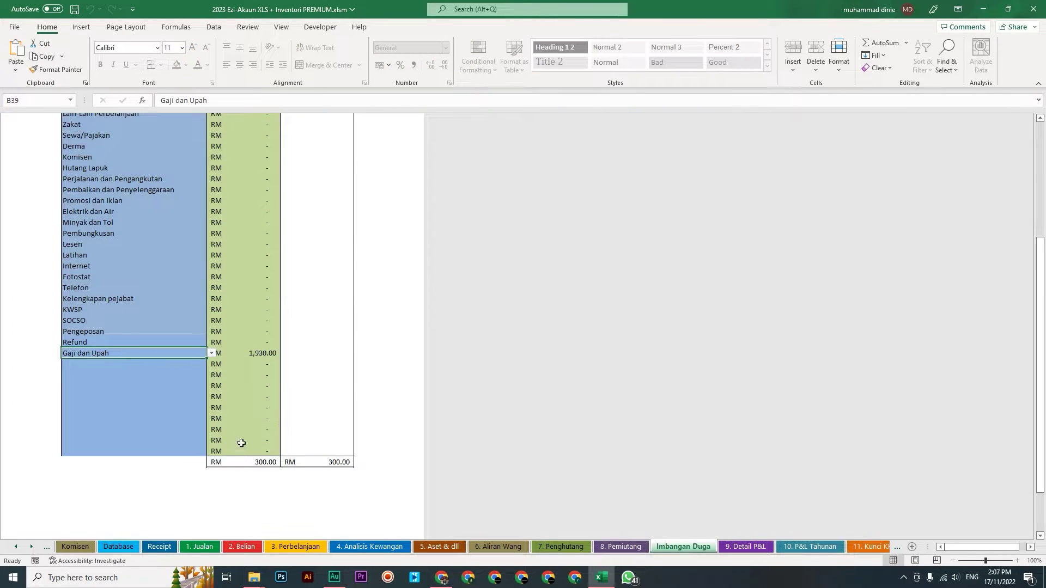
left_click(199, 546)
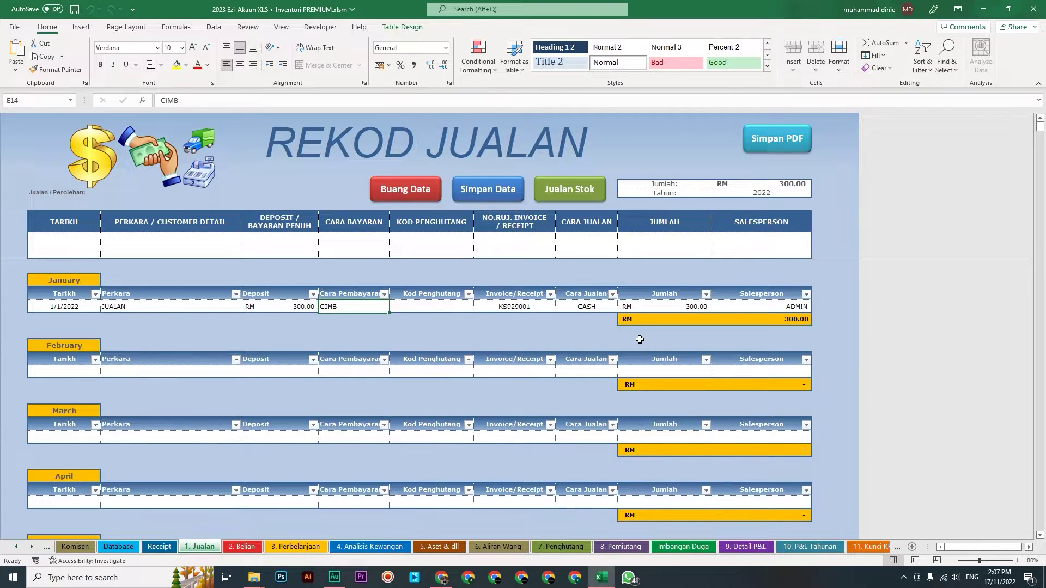
Review the January sale entry, focusing on its deposit and payment method.
left_click_drag(47, 308, 722, 307)
left_click(721, 306)
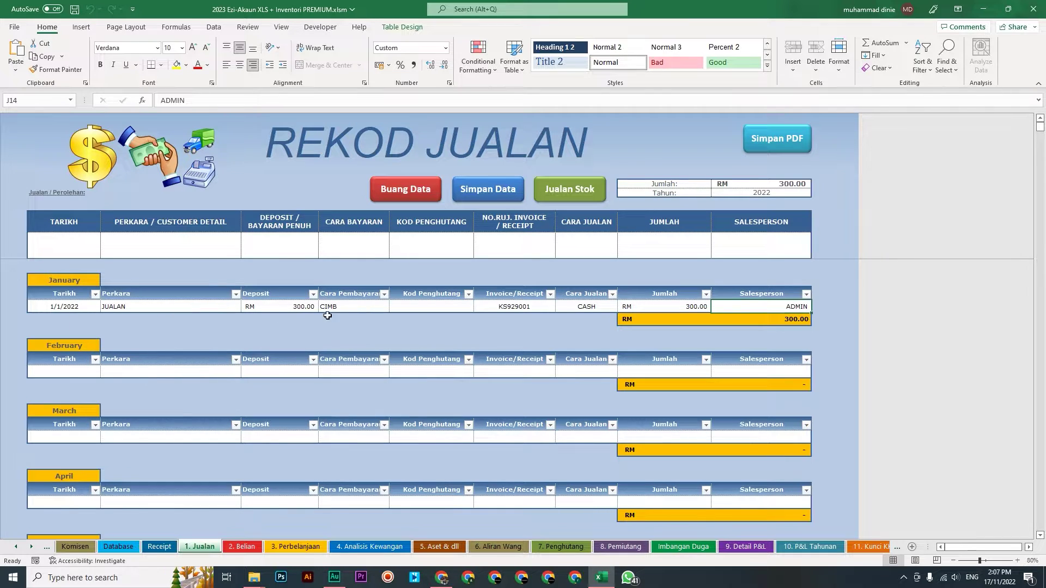
left_click_drag(298, 304, 283, 330)
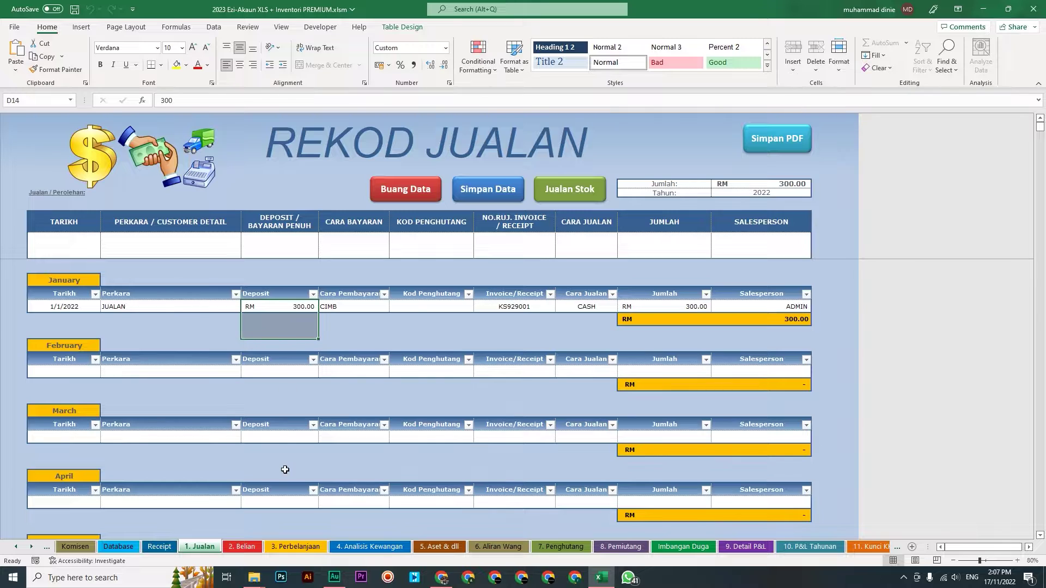
left_click_drag(282, 307, 284, 333)
left_click(311, 308)
left_click(345, 307)
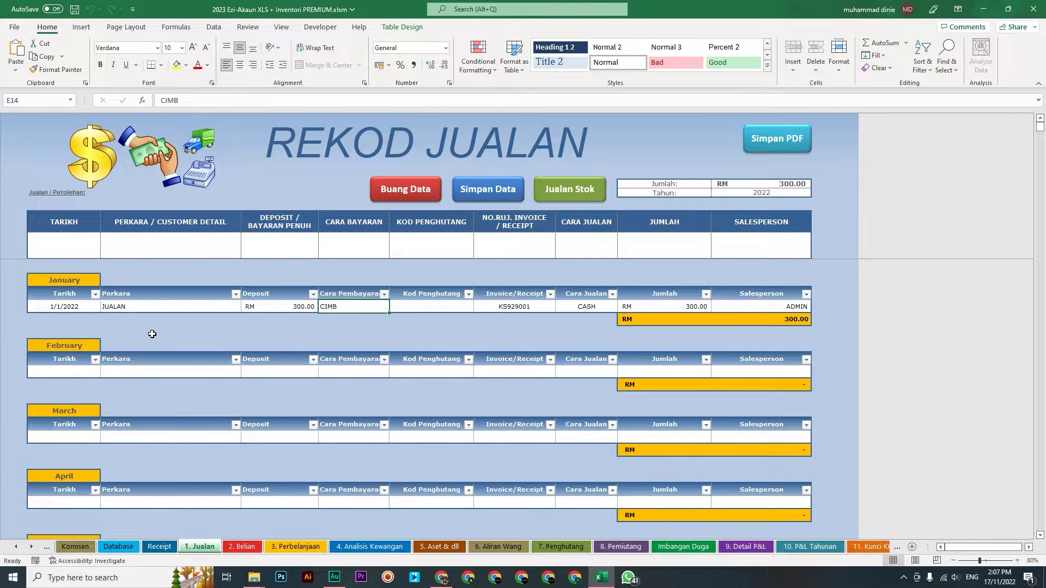
Set the date of a new sales entry to 3 January 2022 using the calendar.
left_click(69, 245)
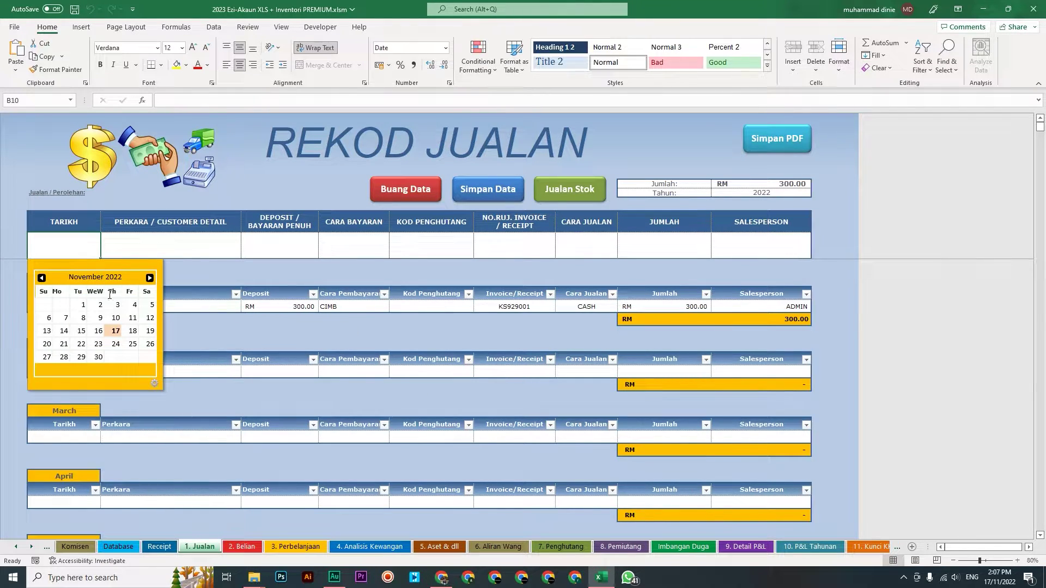
left_click(42, 278)
left_click(41, 278)
left_click(42, 278)
left_click(41, 278)
left_click(42, 278)
left_click(41, 278)
left_click(41, 279)
left_click(41, 278)
left_click(41, 279)
left_click(41, 278)
left_click(42, 278)
left_click(42, 279)
left_click(150, 278)
left_click(149, 279)
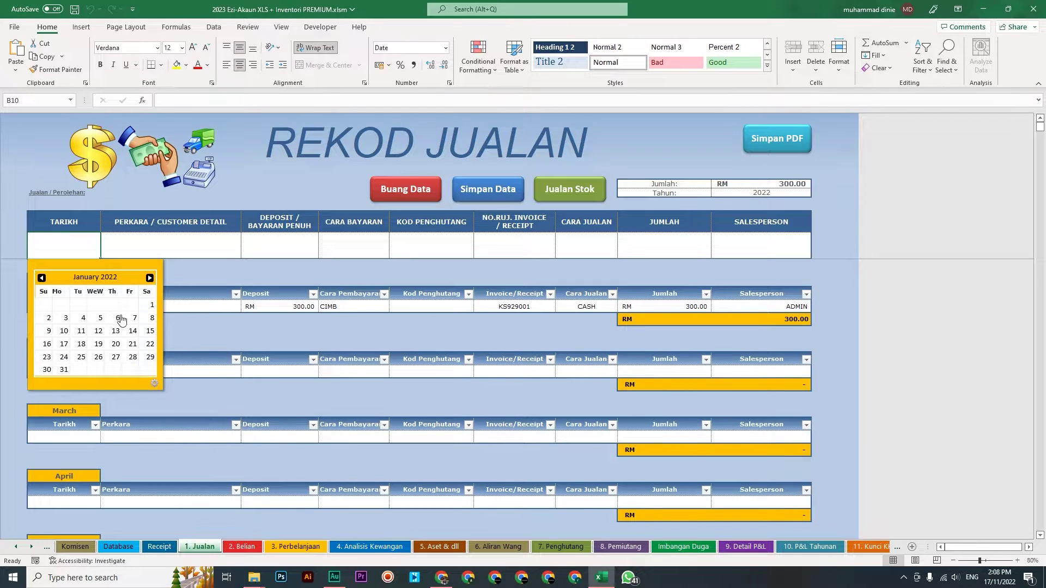
left_click(64, 318)
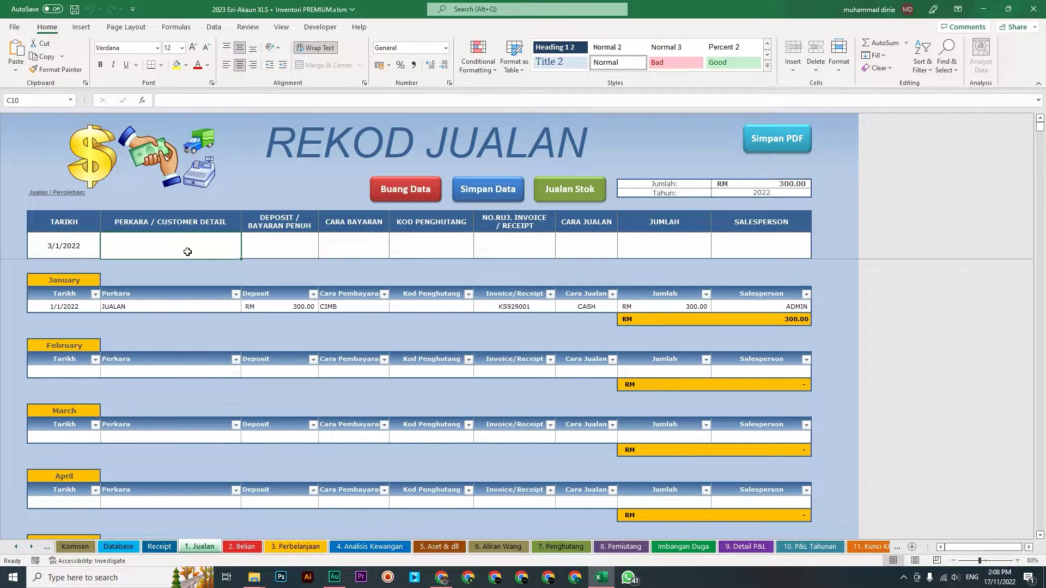
Describe the new entry as JUALAN with a deposit of RM 350 paid through MAYBANK.
type("JUALAN")
key("Tab")
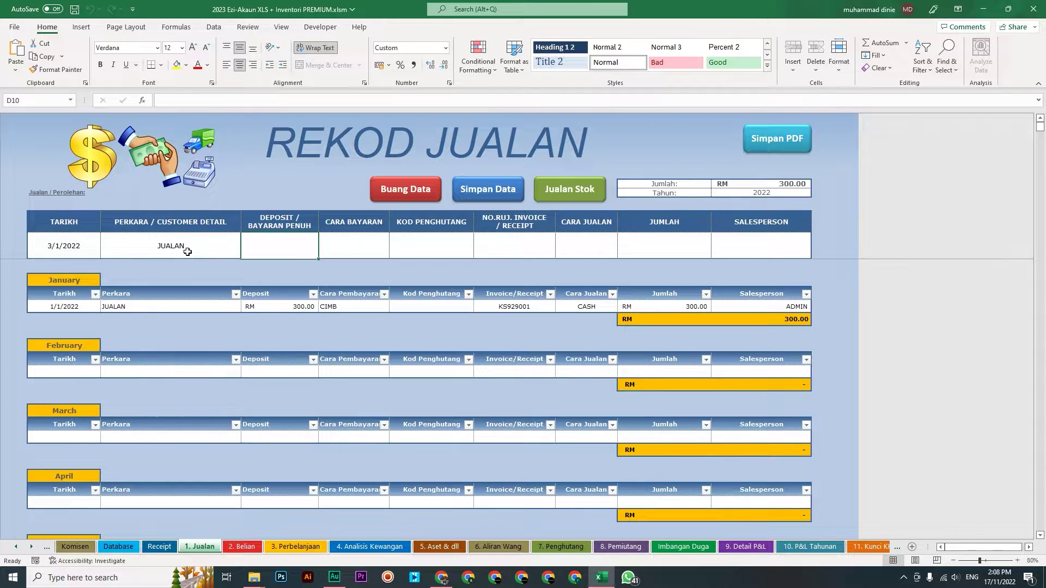
type("350")
key("Tab")
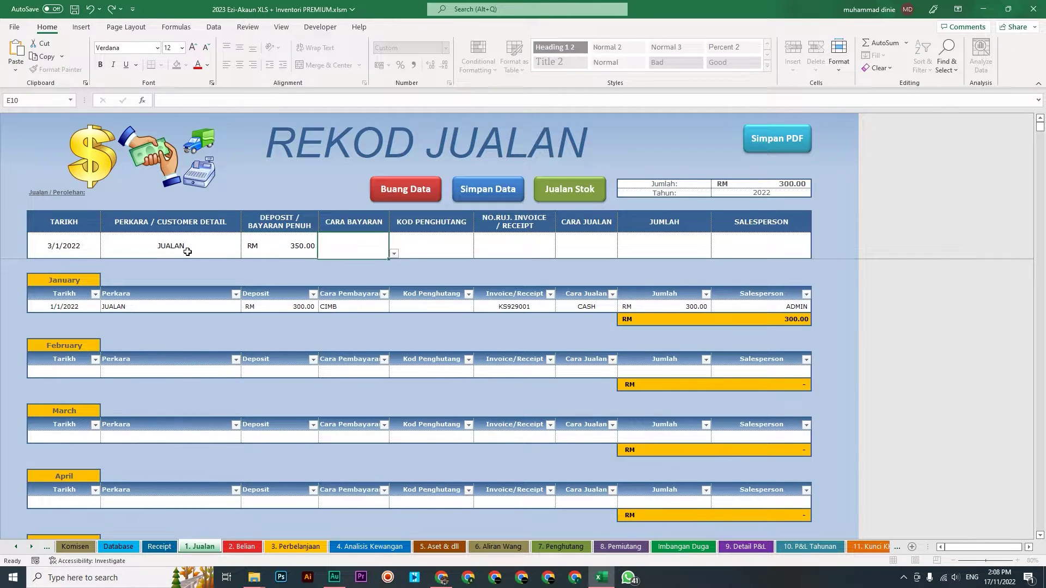
left_click(394, 254)
left_click(348, 267)
Enter receipt reference WEE555, sale type CASH and a total amount of RM 350 for the new sale.
left_click(505, 252)
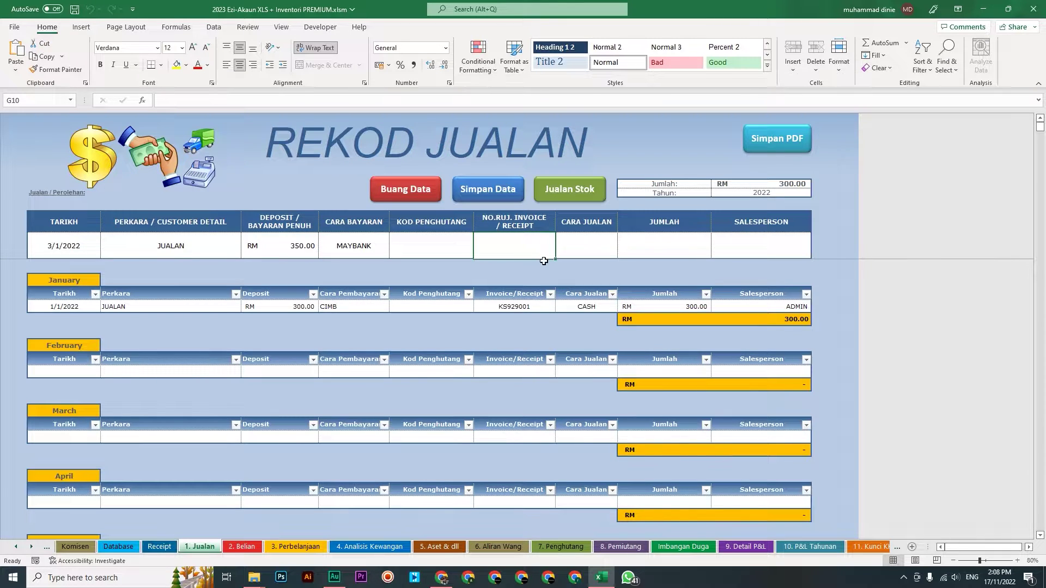
type("WEE555")
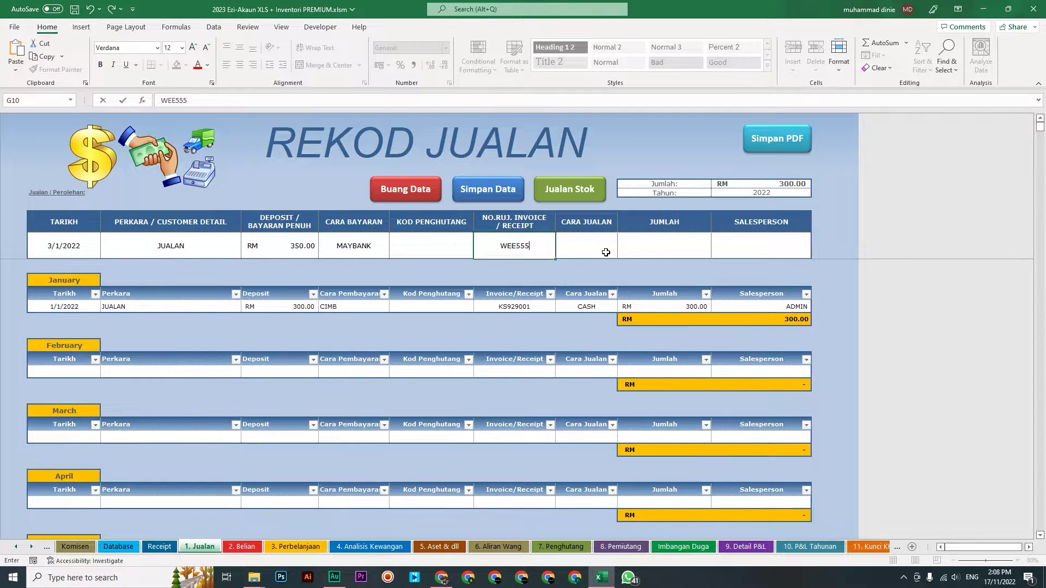
key("Tab")
left_click(621, 253)
left_click(585, 266)
left_click(651, 248)
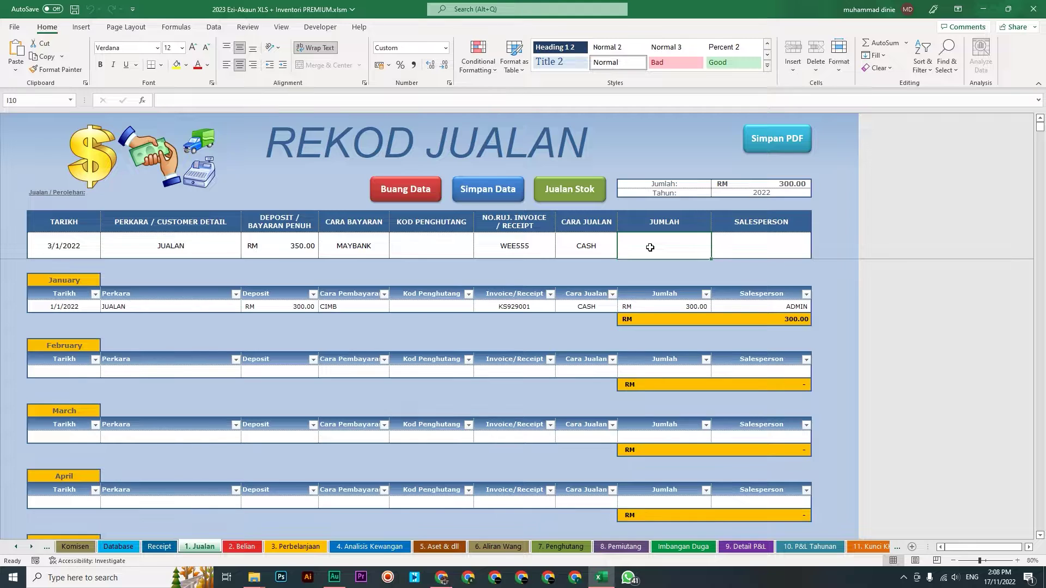
type("350")
Choose the salesperson for the new sale and save the entry into the January records.
left_click(736, 251)
left_click(816, 255)
left_click(784, 265)
left_click(607, 245)
left_click(508, 198)
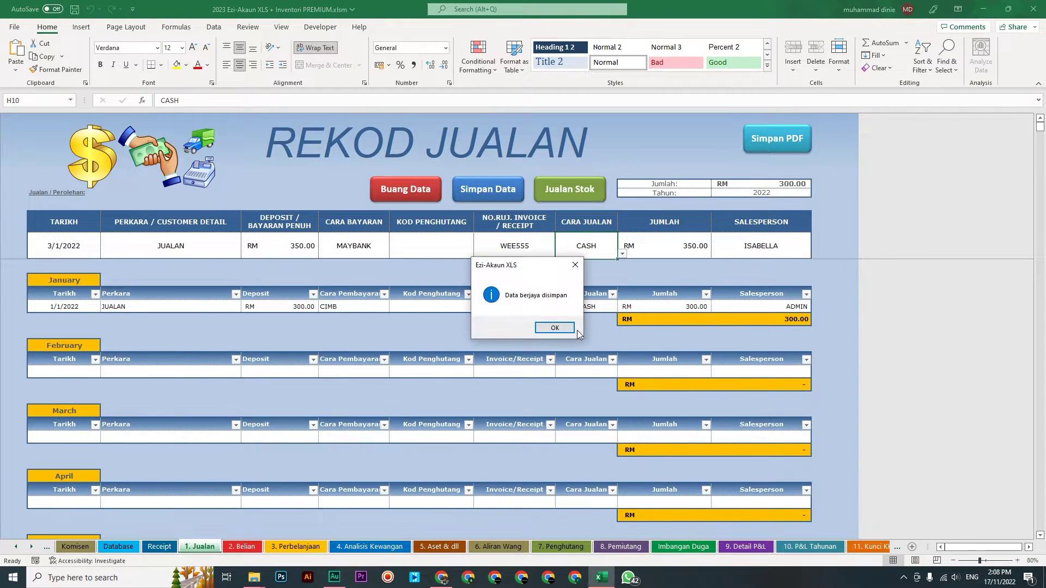
left_click(555, 329)
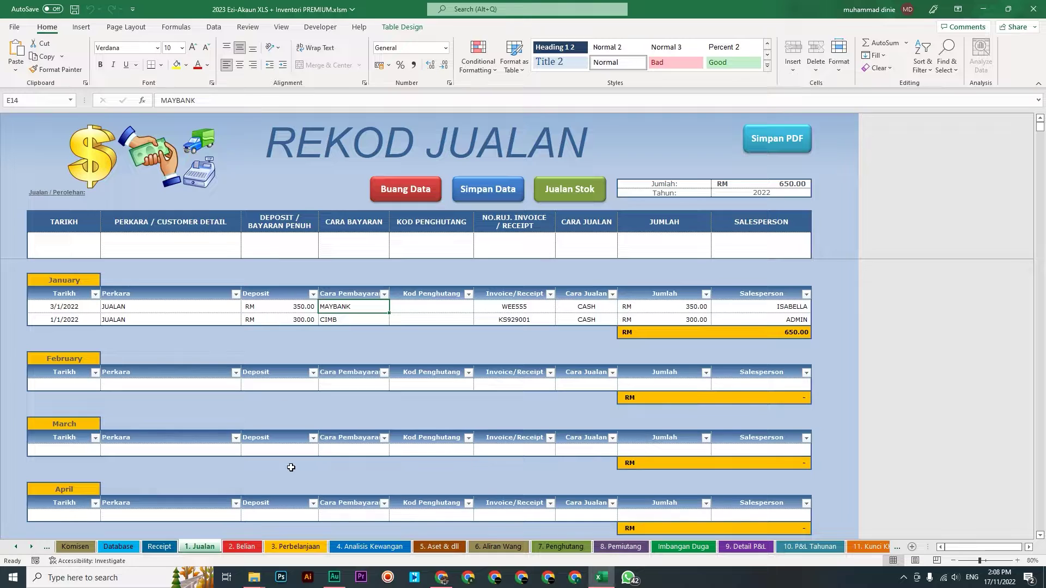
Compare the sum of the January deposits with the sum of the January sale amounts.
left_click(280, 307)
key("shift+Down")
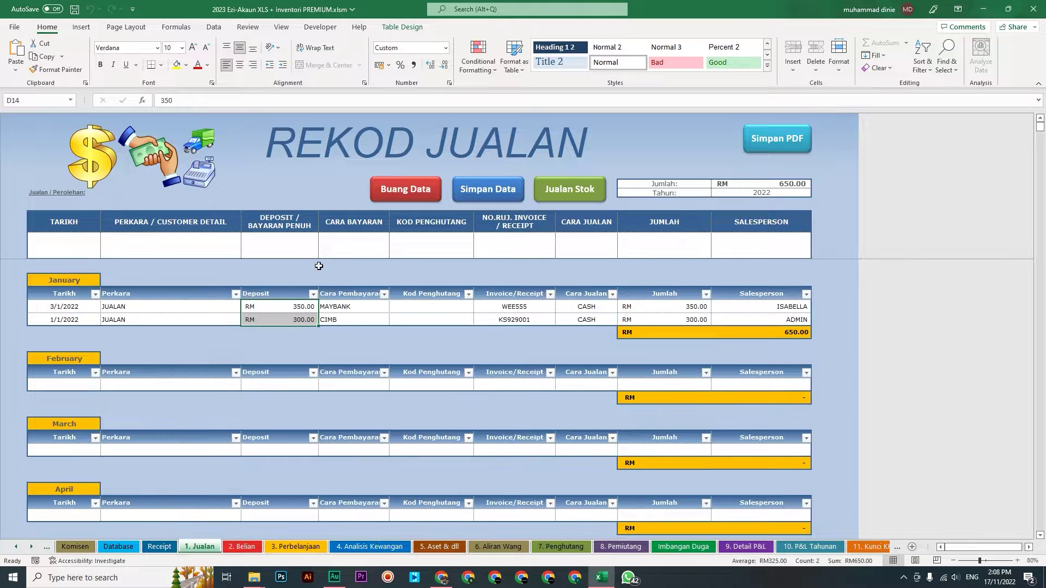
left_click_drag(685, 304, 688, 320)
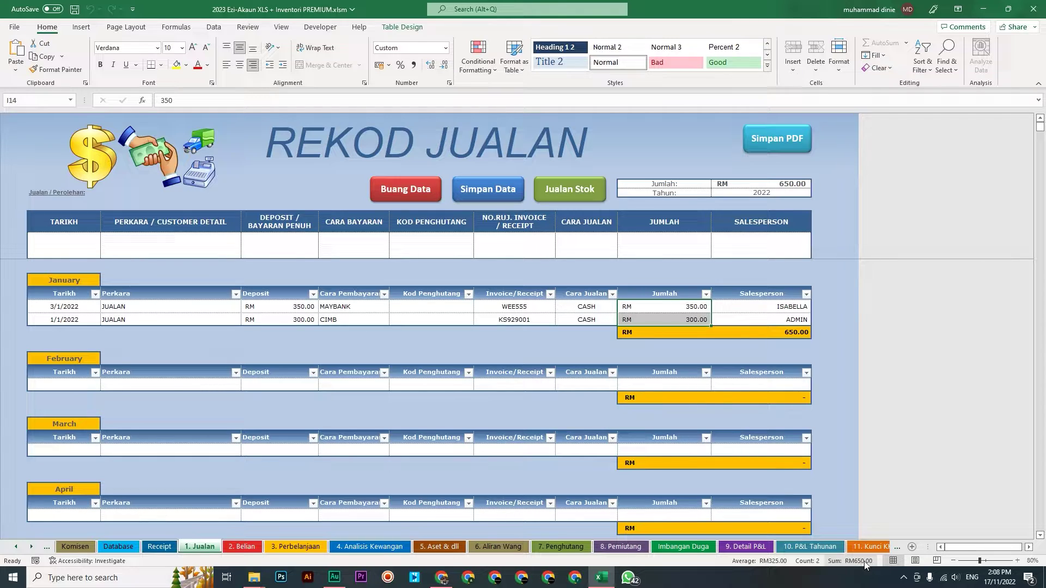
left_click_drag(52, 305, 688, 321)
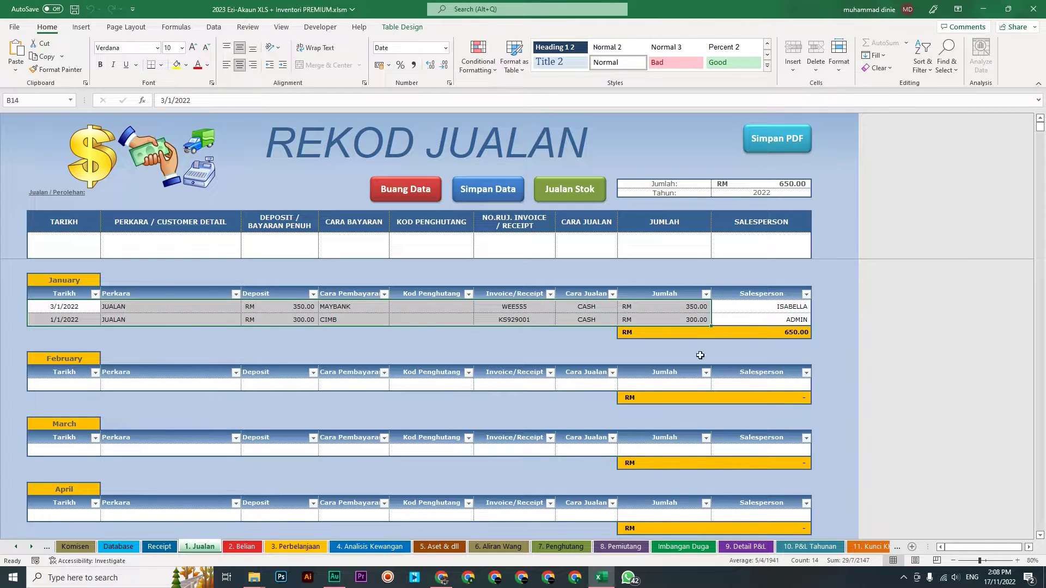
left_click(650, 355)
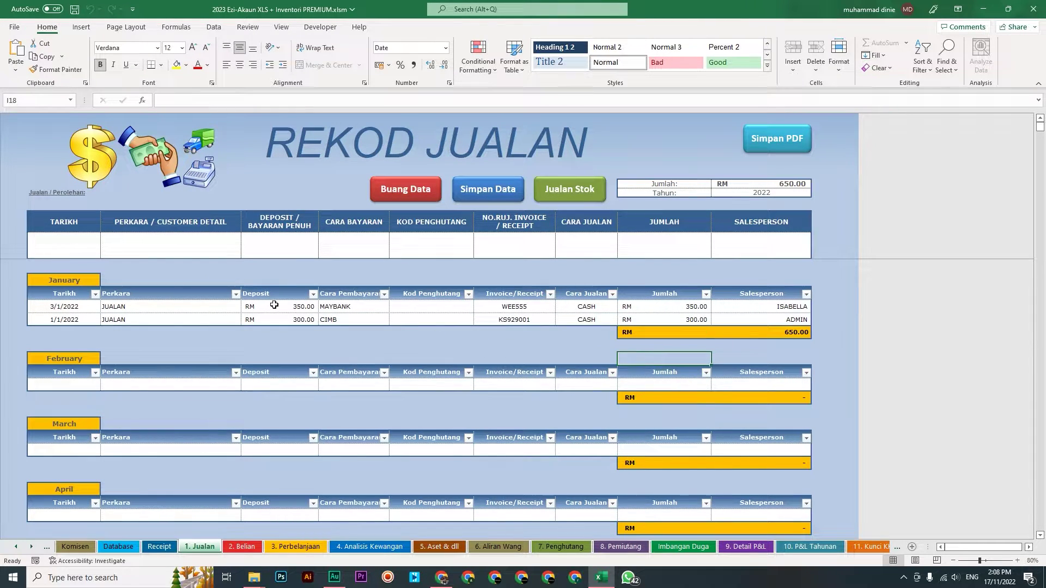
left_click_drag(273, 305, 299, 318)
left_click_drag(681, 305, 681, 319)
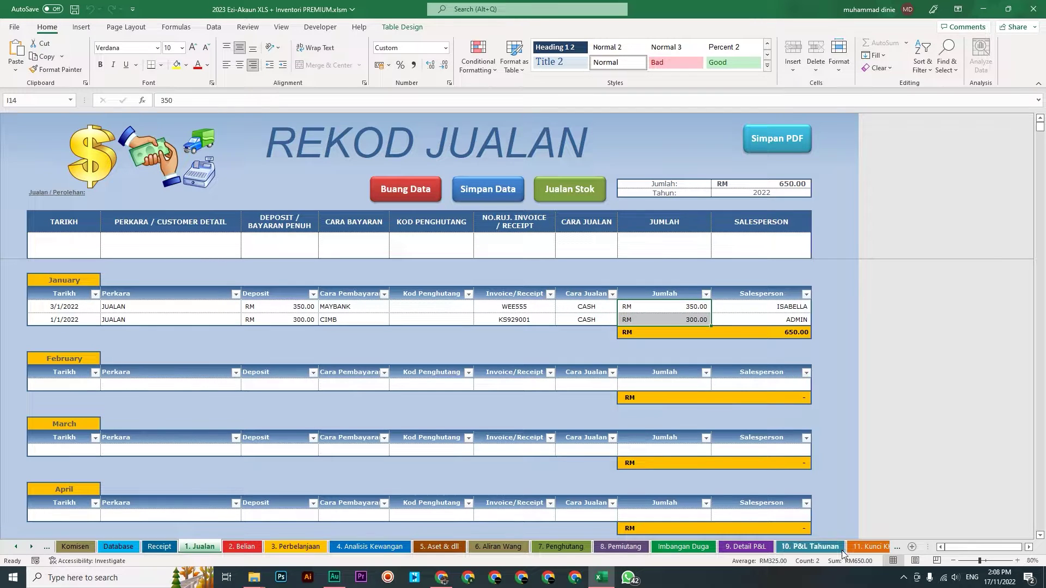
left_click(300, 321)
scroll(198, 334, "down", 1)
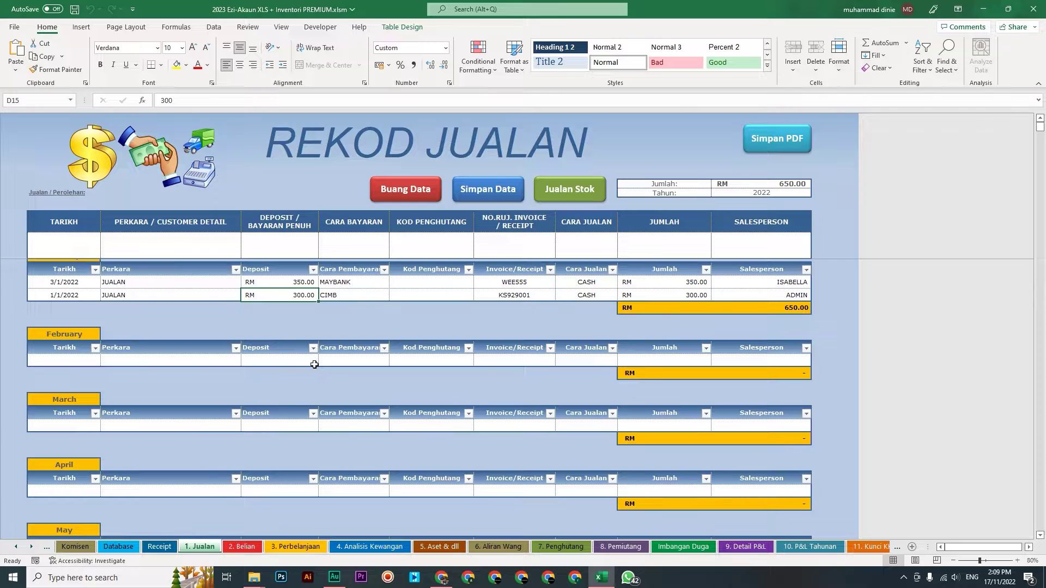
Review January's deposits and sale amounts in the sales record and check the trial balance's debit and credit totals.
scroll(108, 343, "down", 5)
scroll(195, 382, "up", 5)
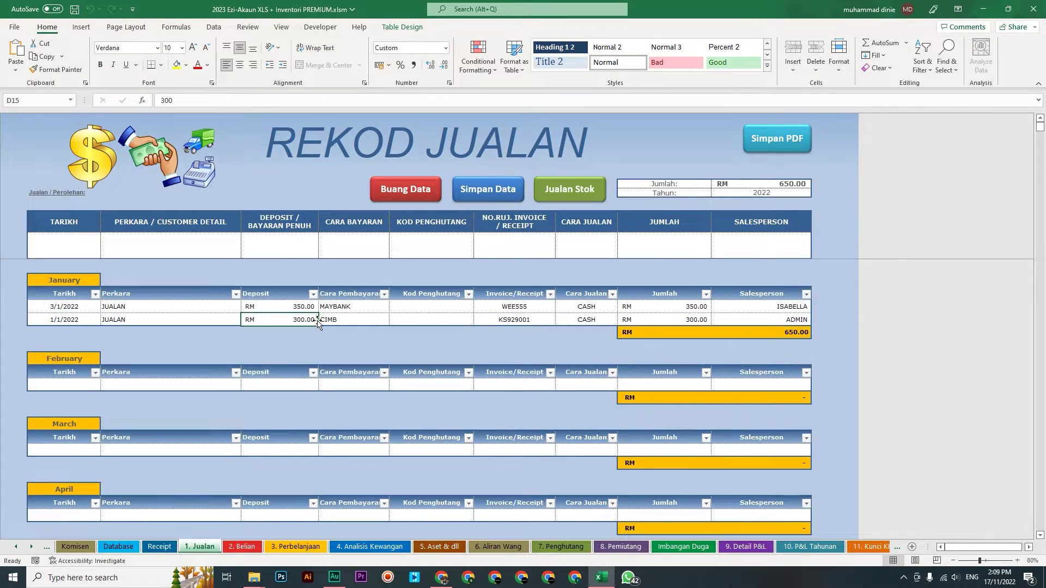
scroll(393, 396, "down", 1)
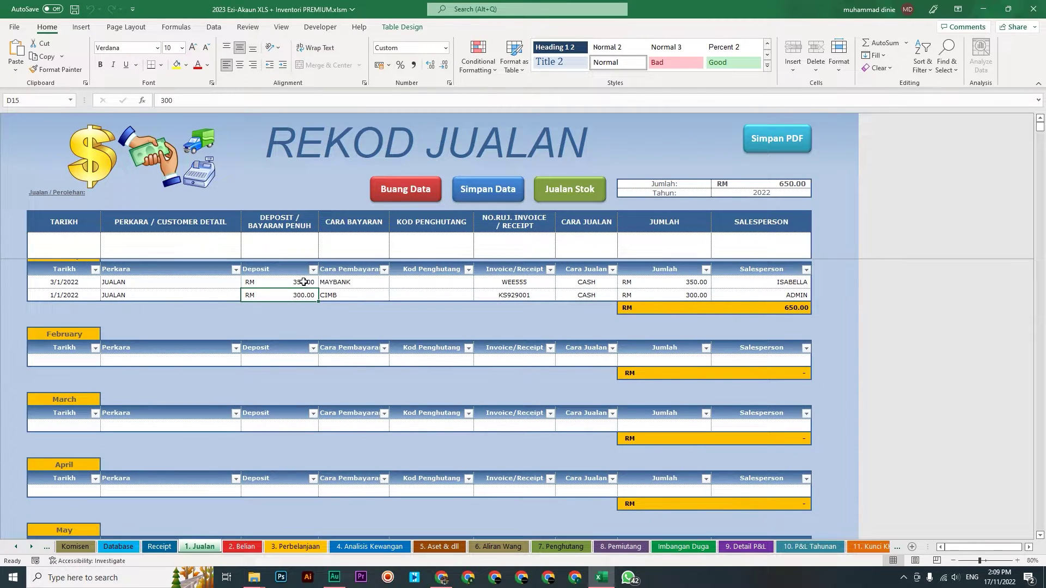
left_click_drag(301, 360, 304, 387)
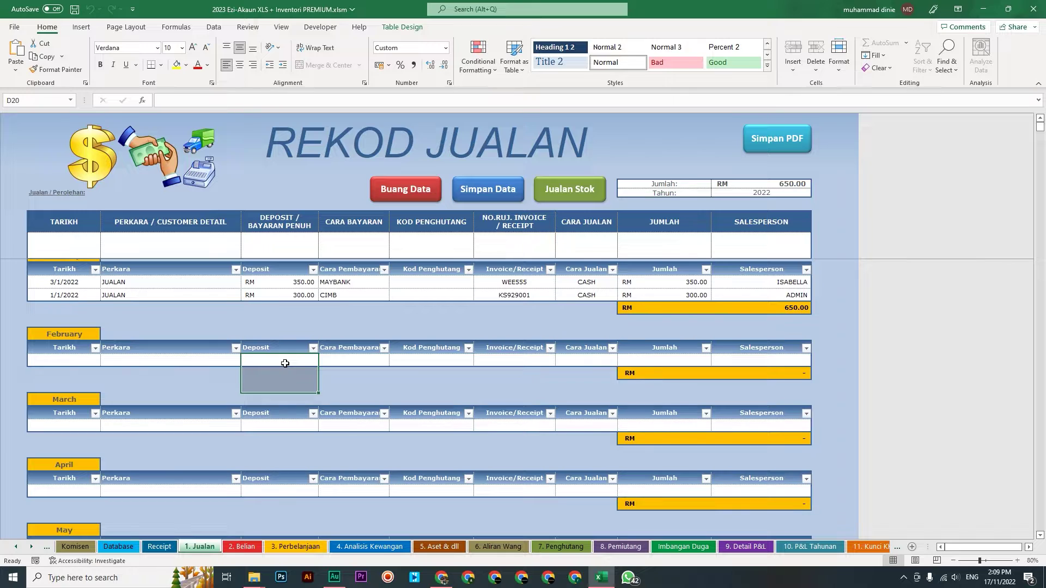
left_click_drag(676, 358, 674, 386)
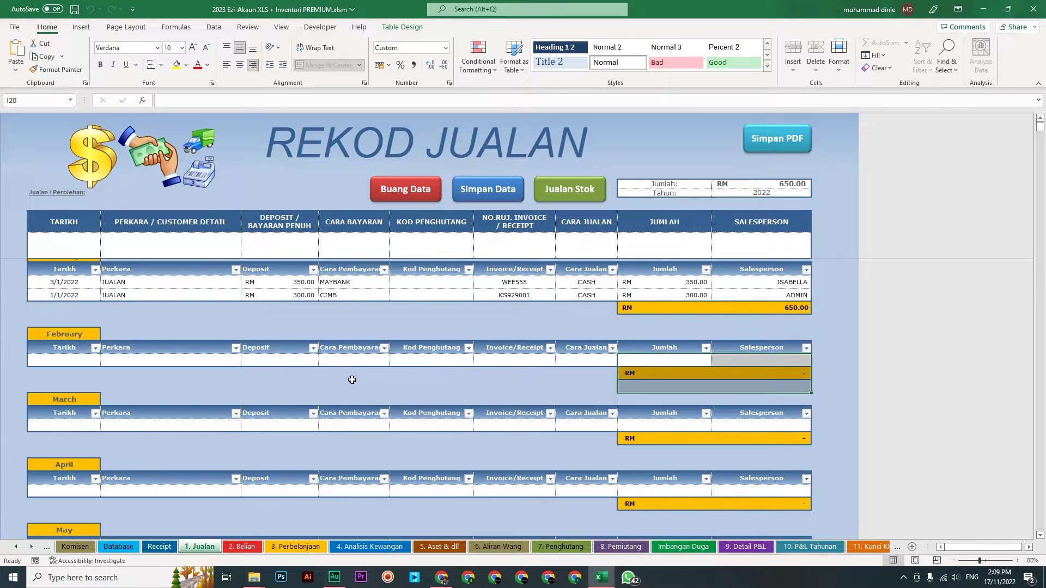
left_click(683, 547)
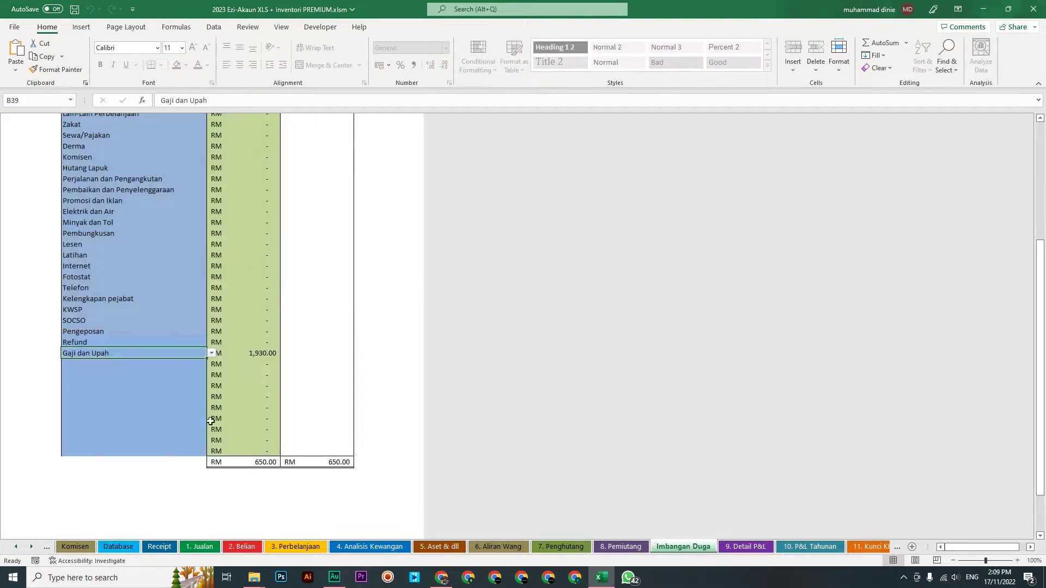
scroll(234, 425, "up", 5)
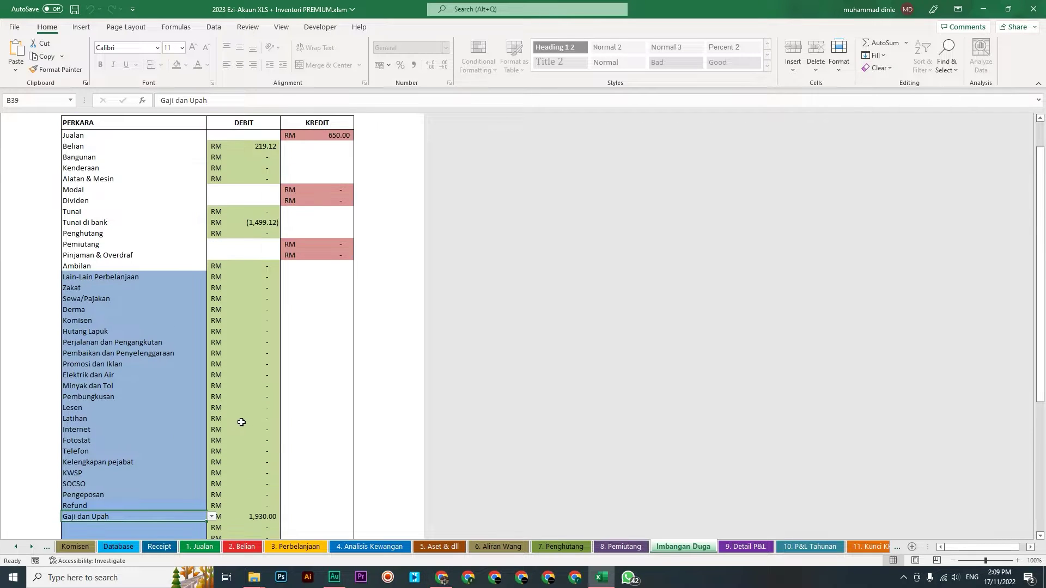
Clear the payment method of the 3/1/2022 sale in the January sales records.
left_click(199, 546)
left_click(413, 362)
scroll(394, 390, "up", 1)
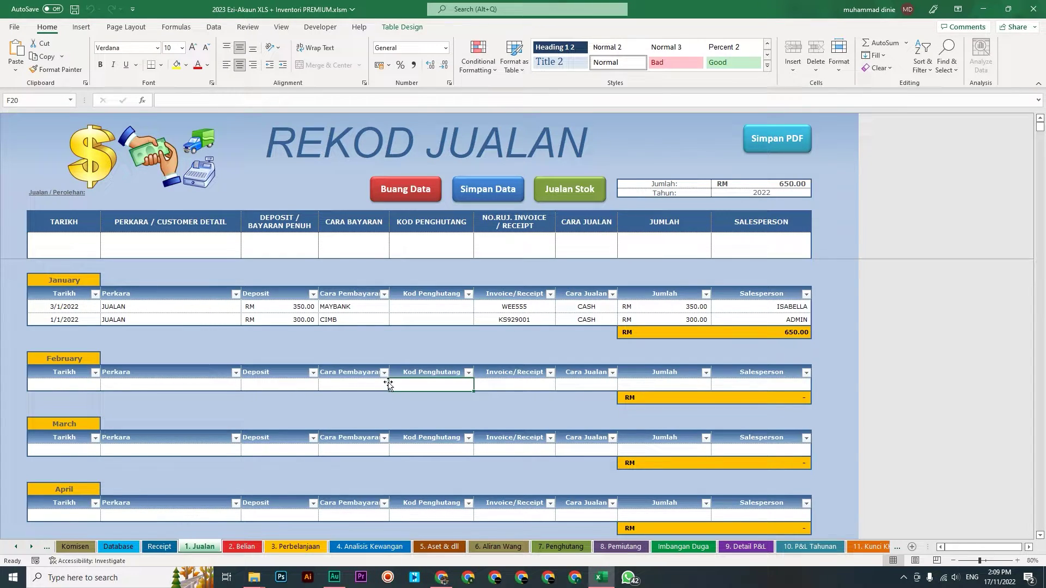
left_click(358, 309)
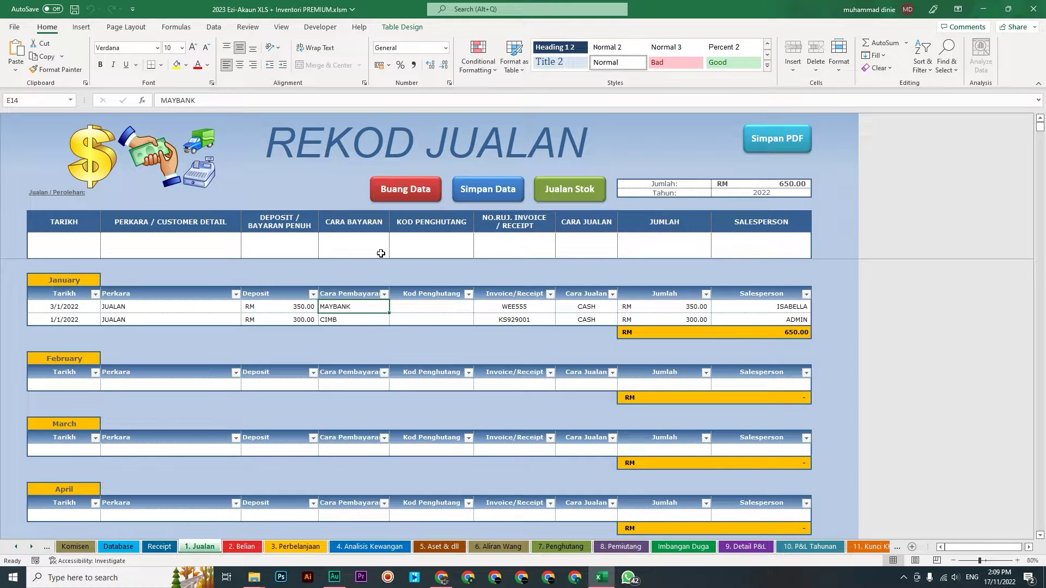
key("Delete")
left_click(456, 311)
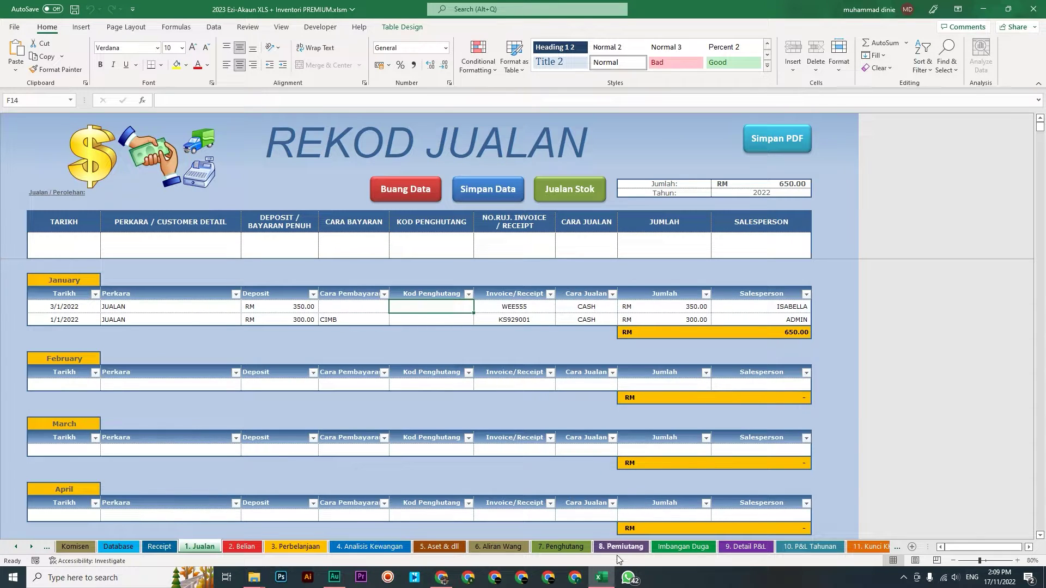
Compare the debit and credit totals and the cash-at-bank line in the Imbangan Duga trial balance.
left_click(670, 550)
scroll(312, 419, "down", 4)
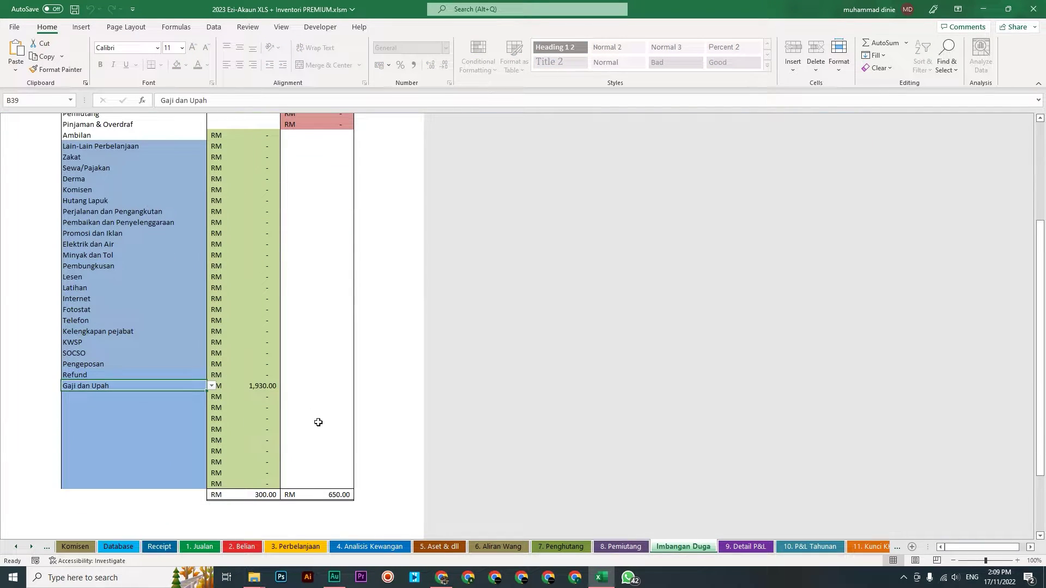
scroll(286, 484, "up", 5)
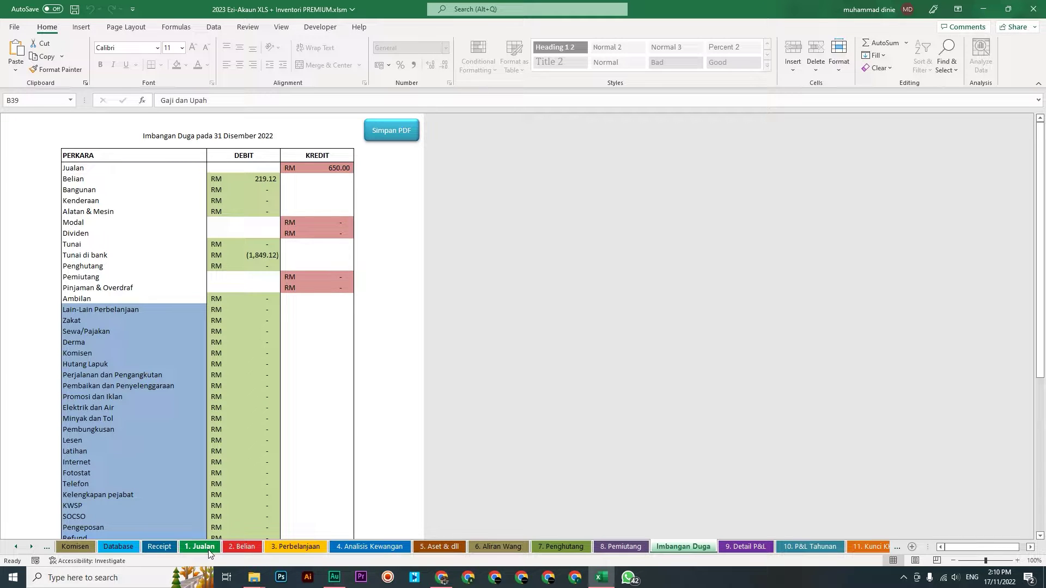
scroll(241, 462, "down", 5)
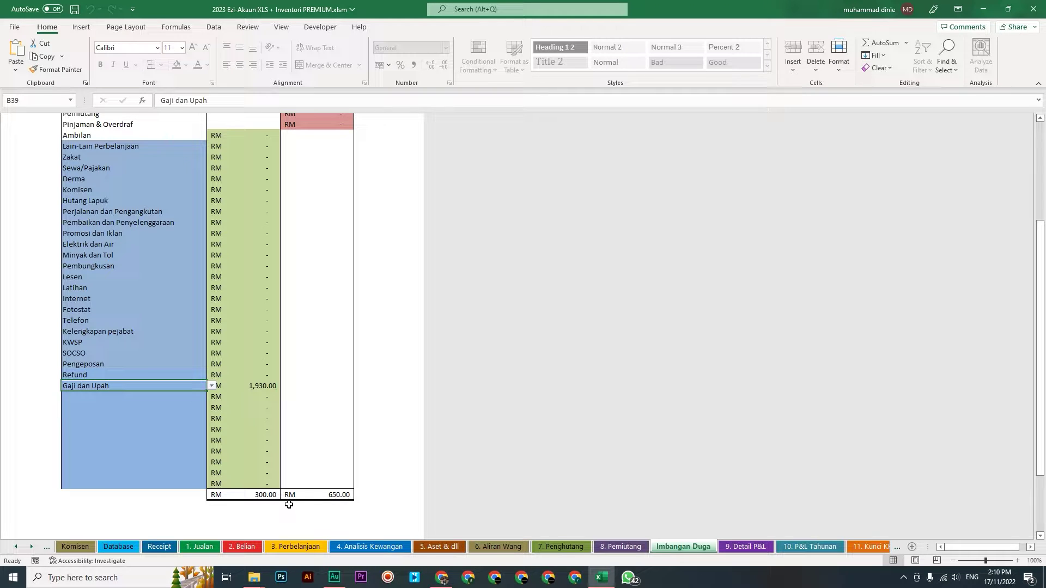
Return to the sales records and enter CIMB as the payment method of the 3/1/2022 sale.
left_click(200, 546)
left_click(369, 308)
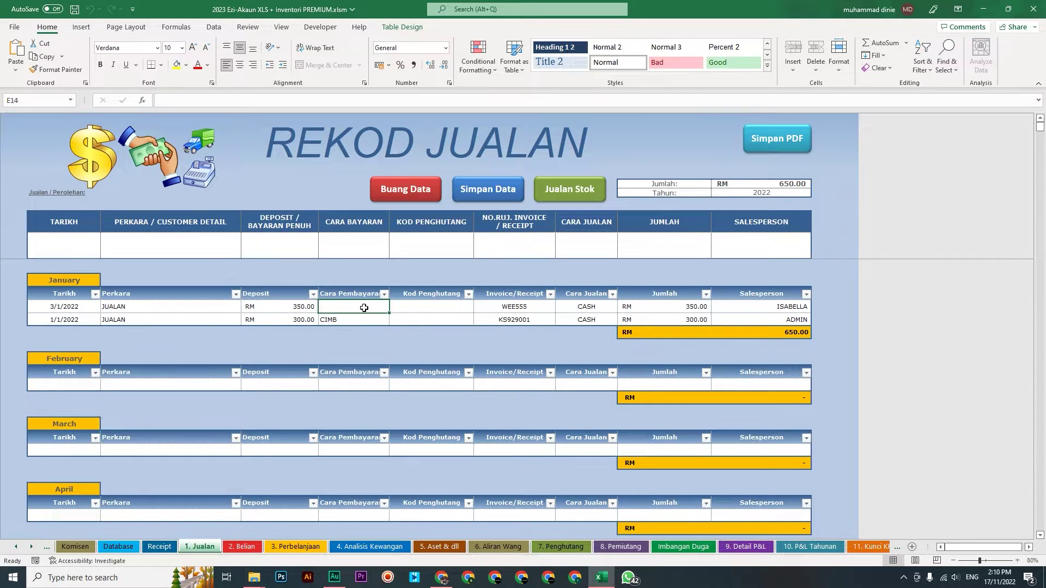
key("Down")
left_click(356, 306)
type("CIMB")
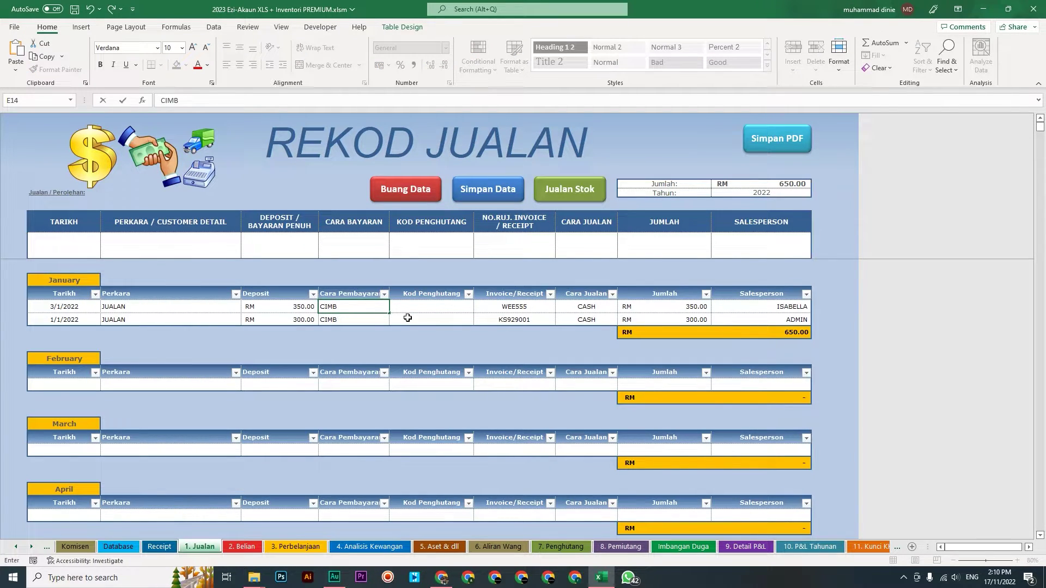
Copy the payment method of the 1/1/2022 sale and empty the payment method of the 3/1/2022 sale.
left_click(356, 319)
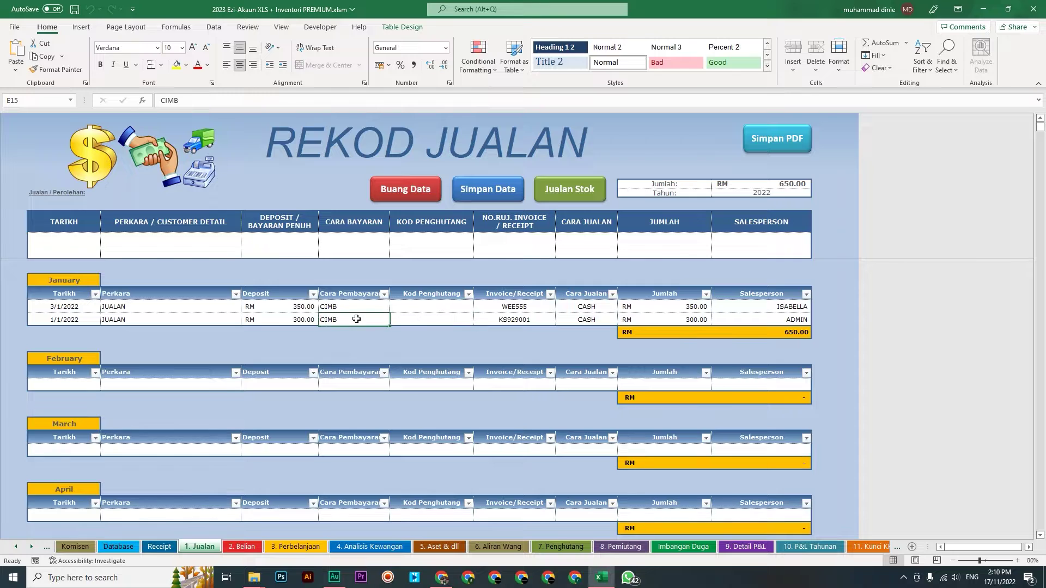
triple_click(356, 320)
left_click(370, 321)
double_click(371, 320)
key("Escape")
key("ctrl+c")
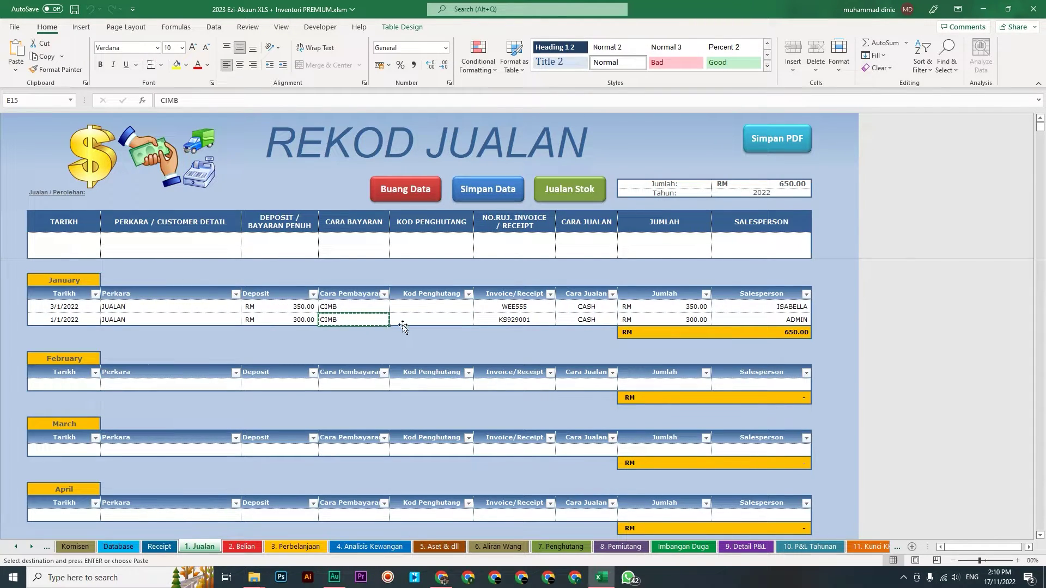
double_click(362, 319)
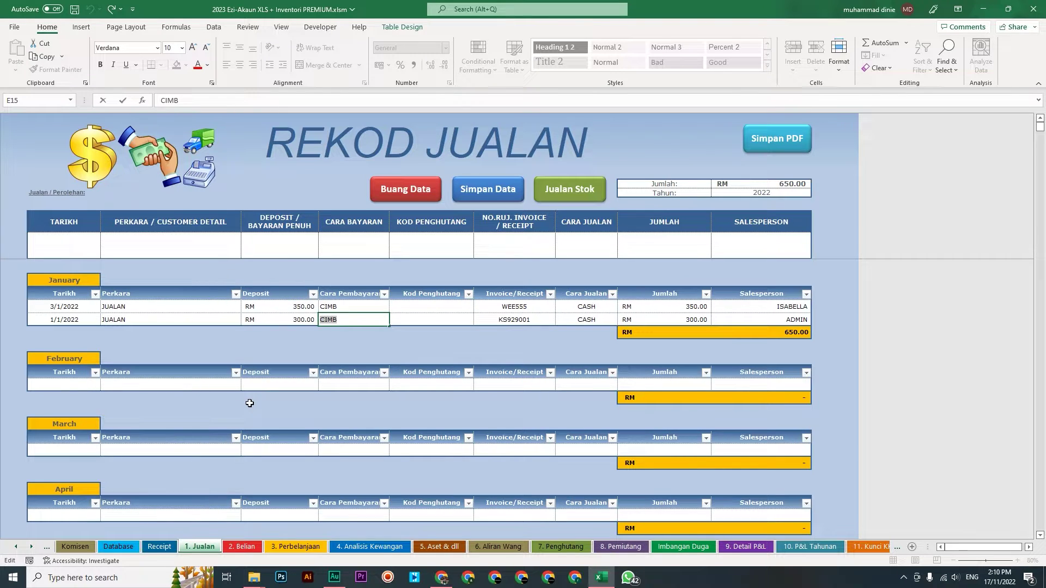
left_click(345, 307)
double_click(365, 308)
key("Escape")
left_click(413, 308)
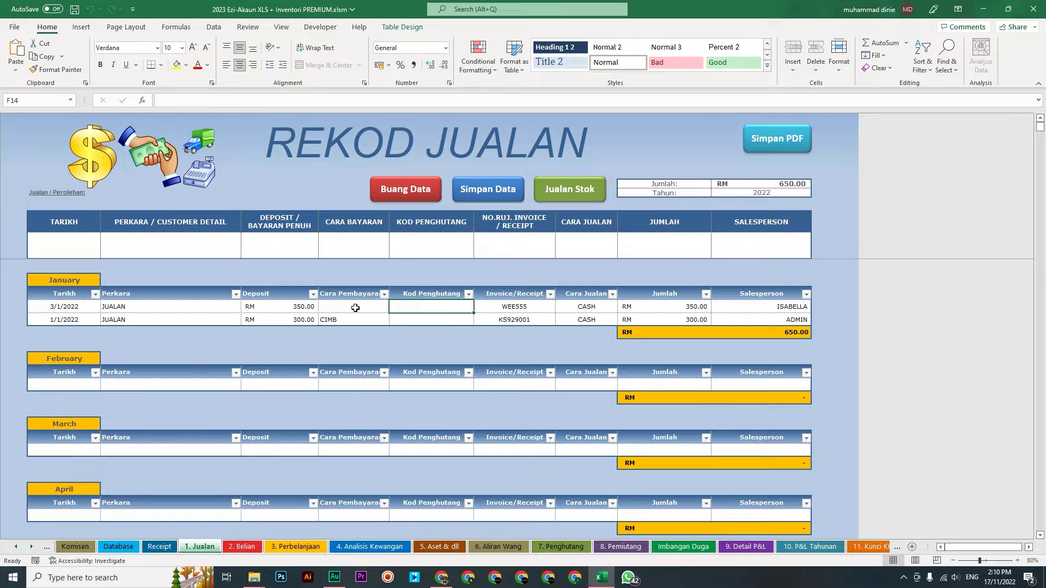
Fill in CIMB as the missing payment method of the 3/1/2022 sale in January.
double_click(344, 308)
type("CIMB")
key("Tab")
left_click(369, 319)
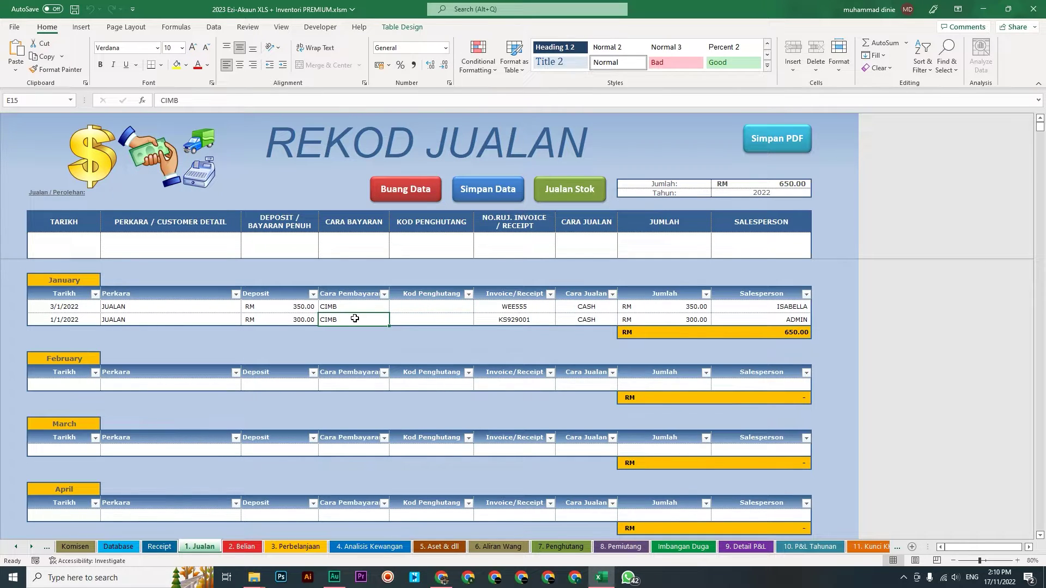
key("ctrl+c")
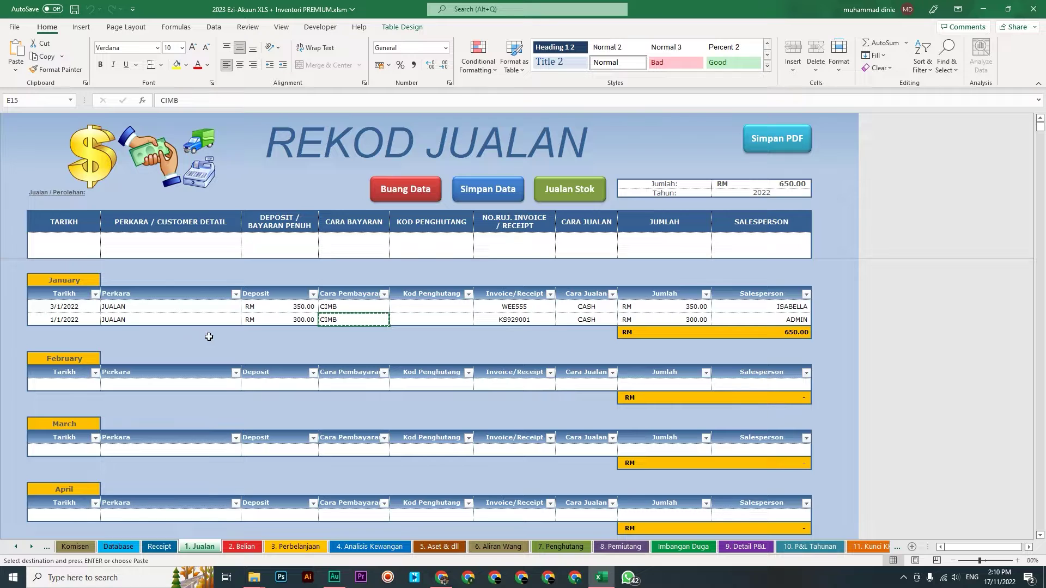
left_click(401, 320)
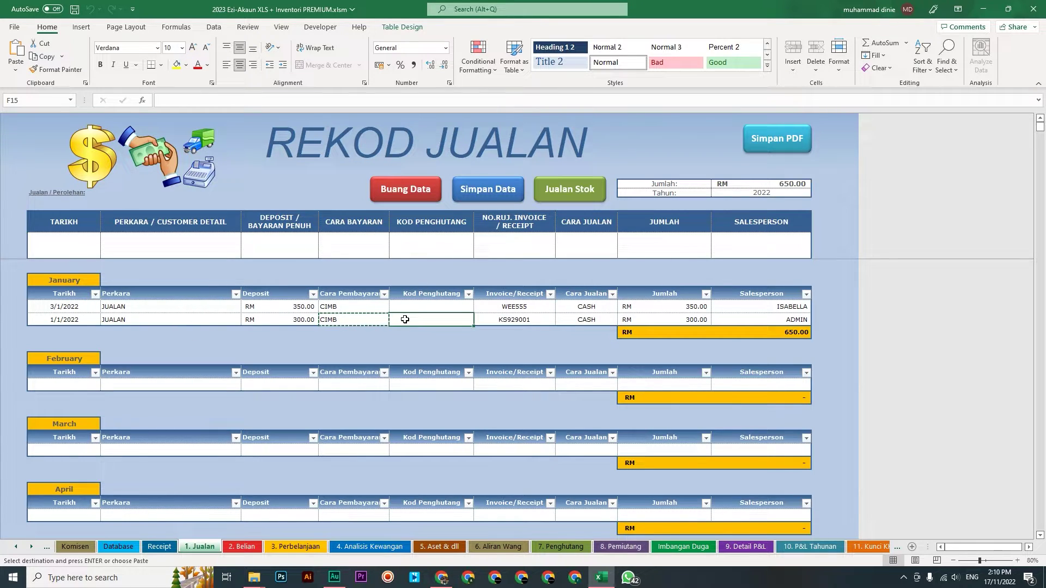
key("Escape")
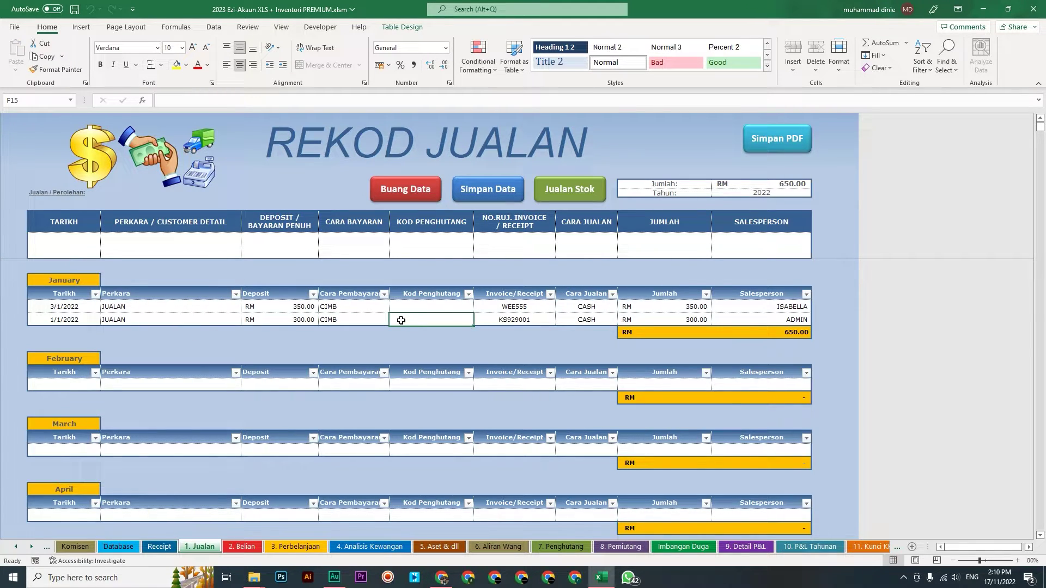
left_click(381, 320)
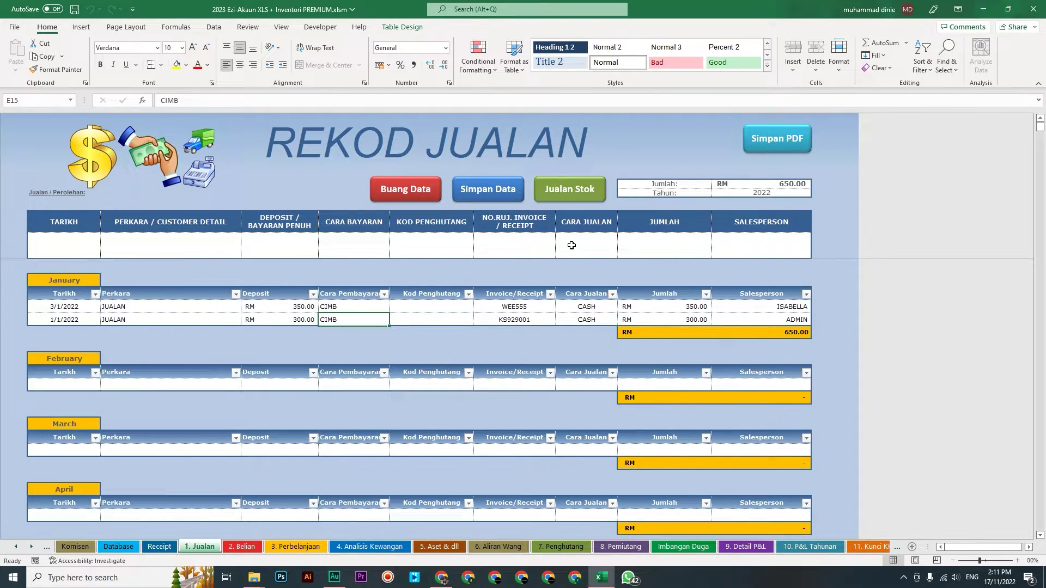
Examine the payment methods available for a new sale entry.
left_click(386, 248)
left_click(393, 254)
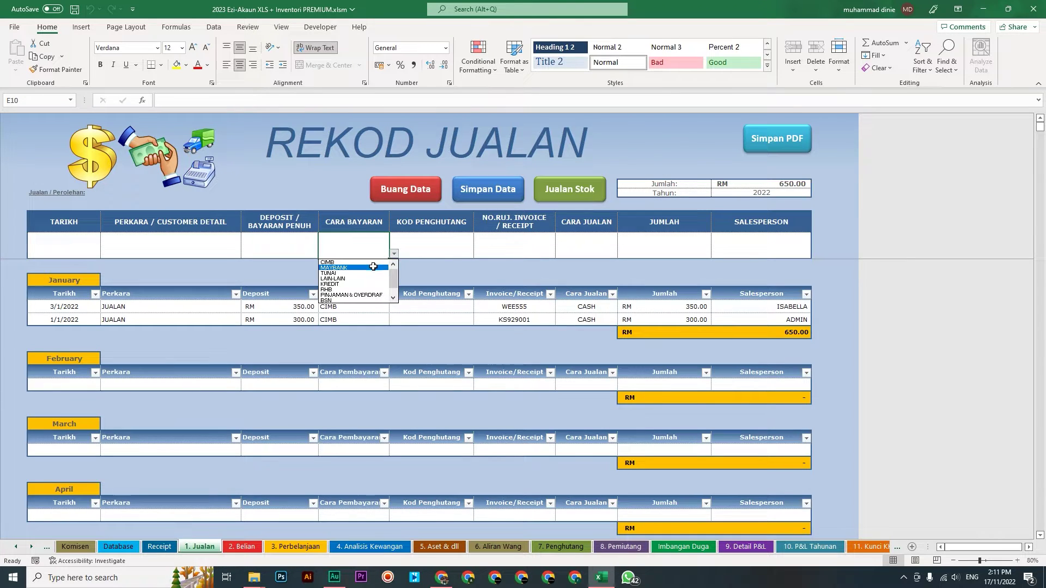
left_click(380, 256)
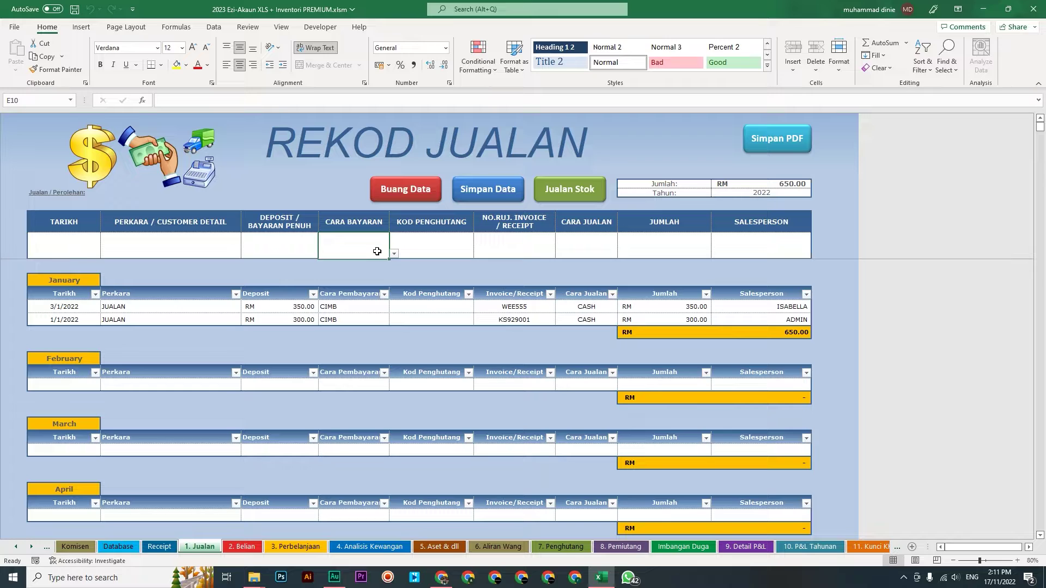
left_click(393, 254)
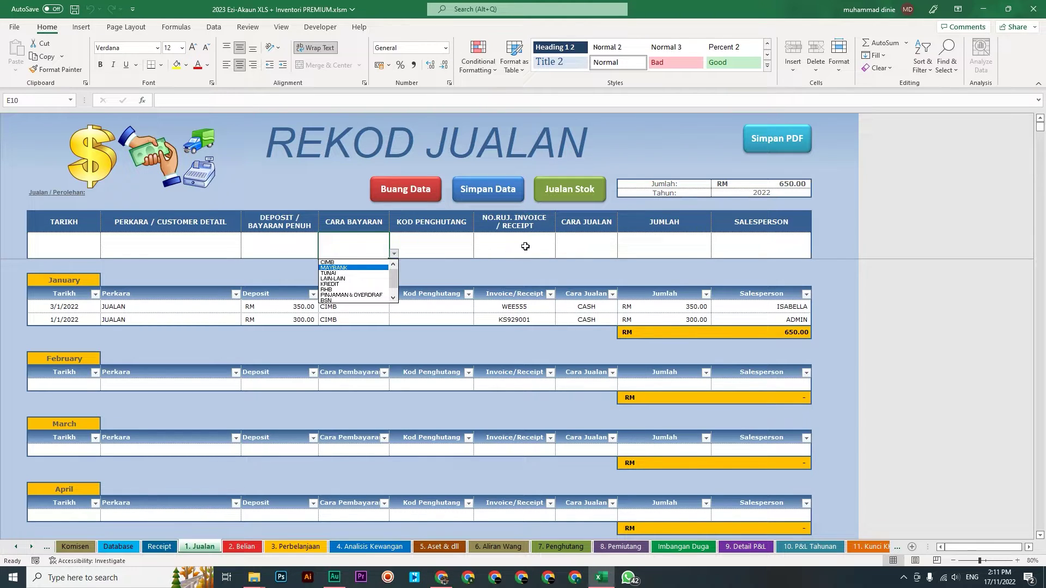
key("Escape")
left_click(410, 279)
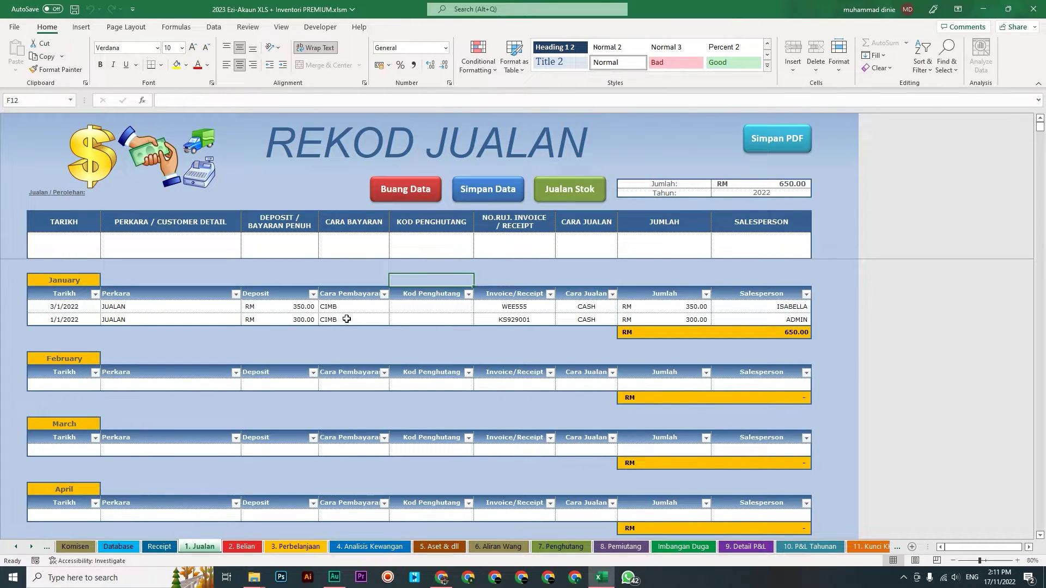
key("Down")
key("Down")
key("Down")
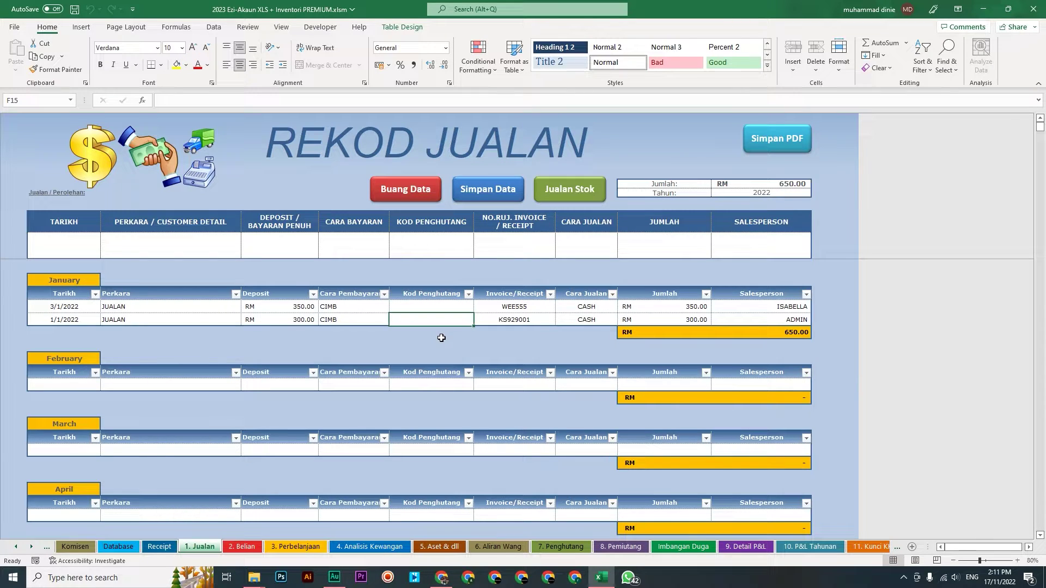
left_click(340, 307)
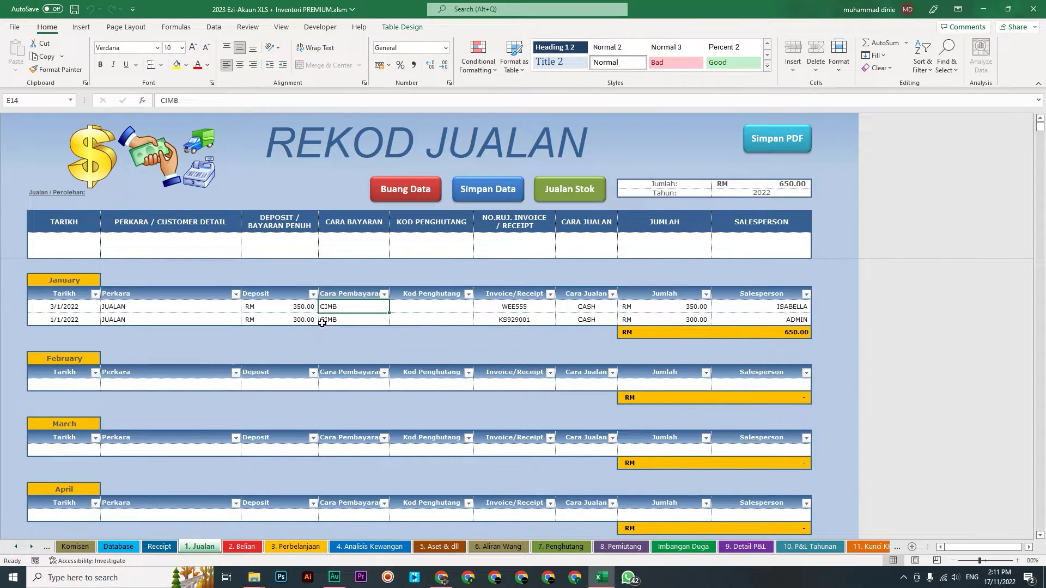
left_click(417, 322)
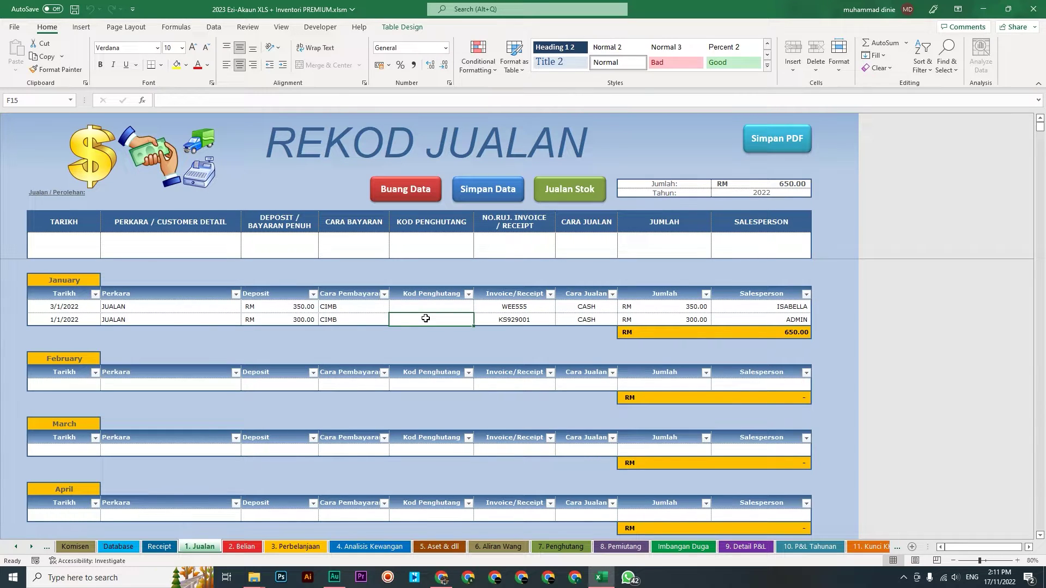
Set the date of the new sale entry to 3 January 2022.
left_click(58, 245)
left_click(42, 278)
left_click(42, 279)
left_click(42, 278)
left_click(42, 278)
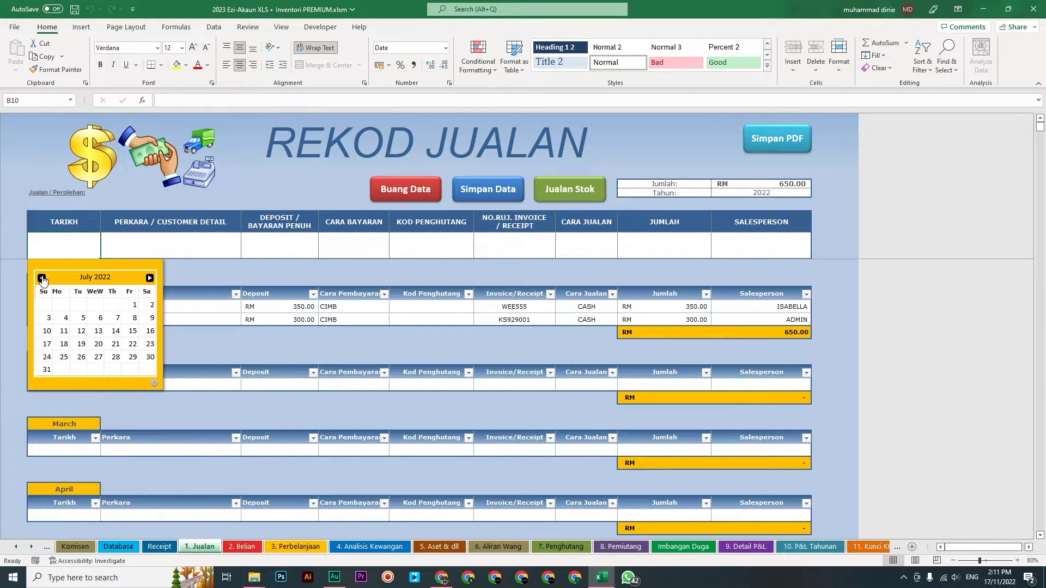
left_click(42, 278)
left_click(42, 278)
left_click(42, 278)
left_click(42, 278)
left_click(42, 278)
left_click(42, 278)
left_click(42, 278)
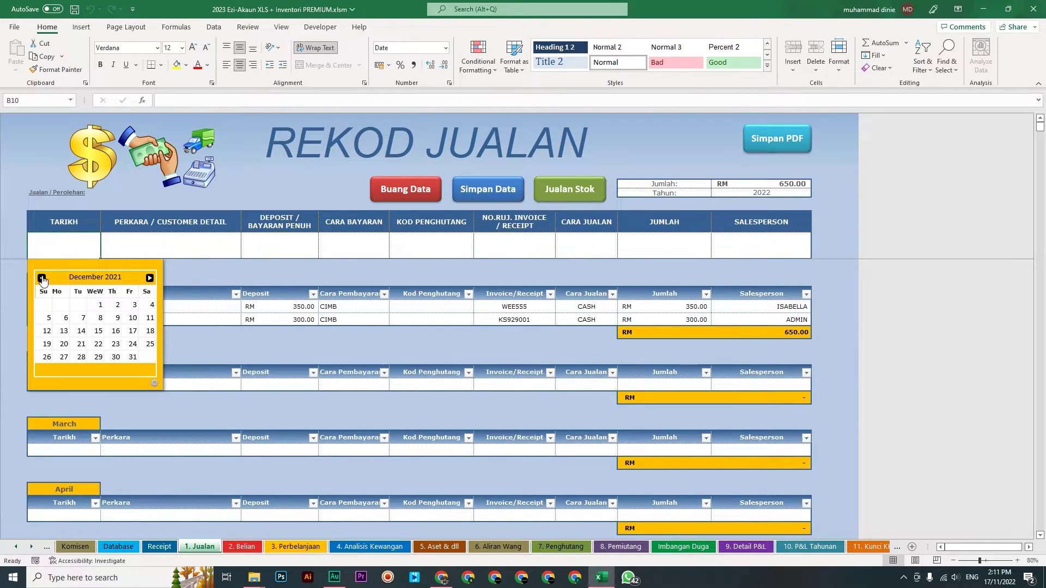
left_click(149, 278)
left_click(64, 318)
Fill the new sale entry with the detail JUALAN, a deposit of RM 400 and the payment method TUNAI.
left_click(189, 257)
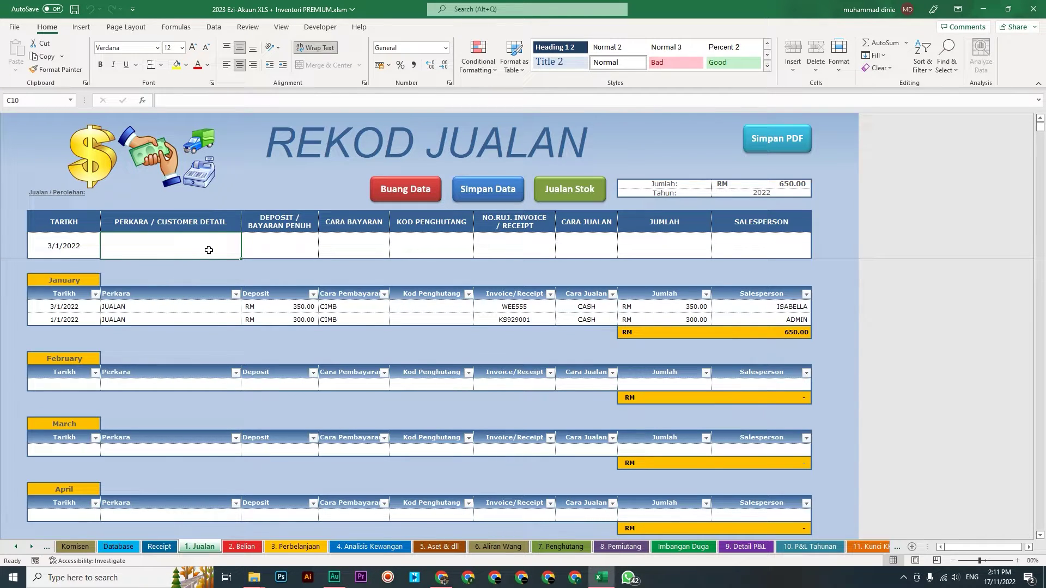
type("JUALAN")
key("Tab")
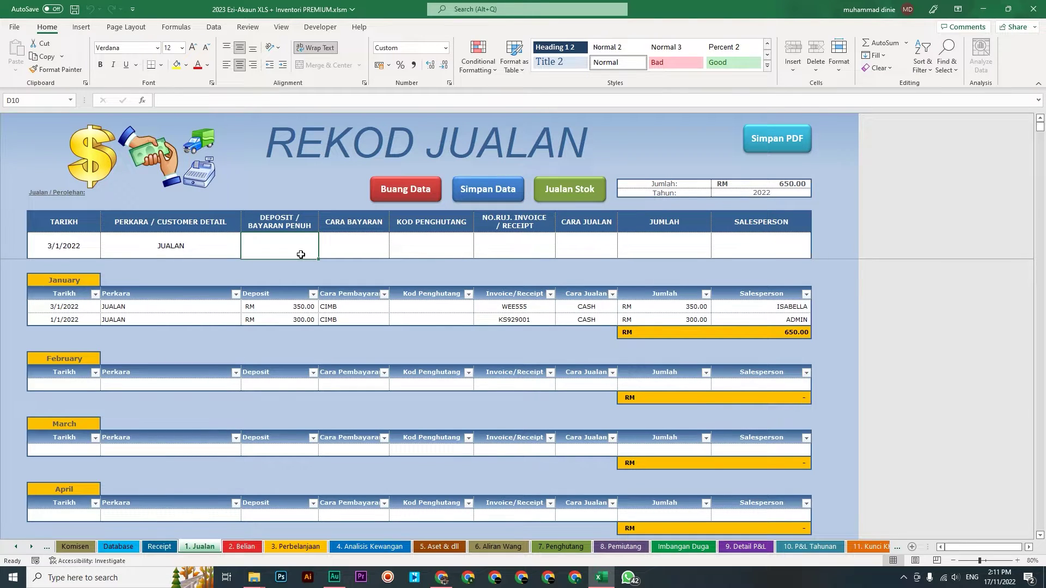
type("400")
key("Tab")
left_click(393, 253)
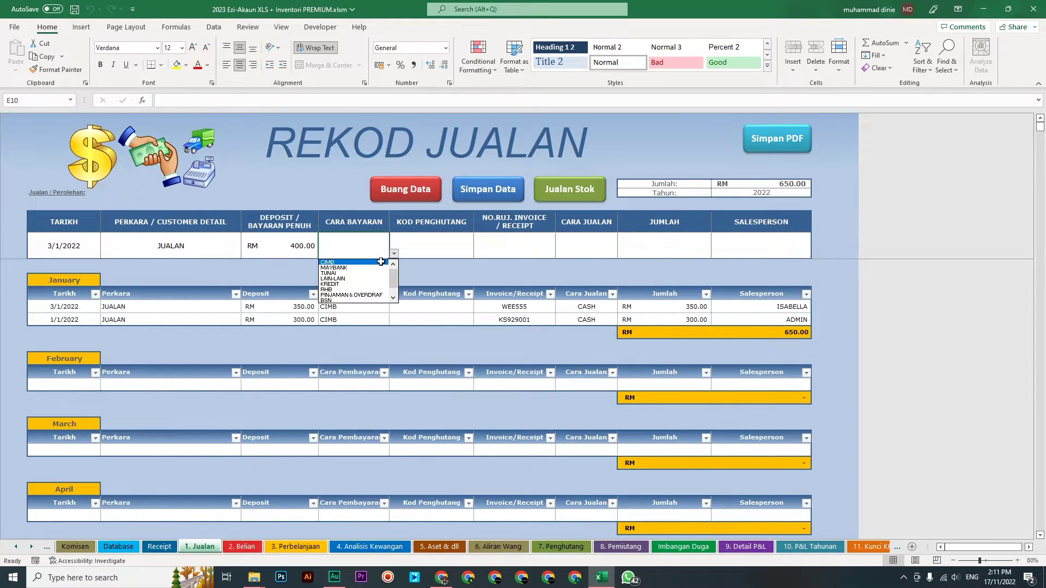
left_click(333, 273)
key("Tab")
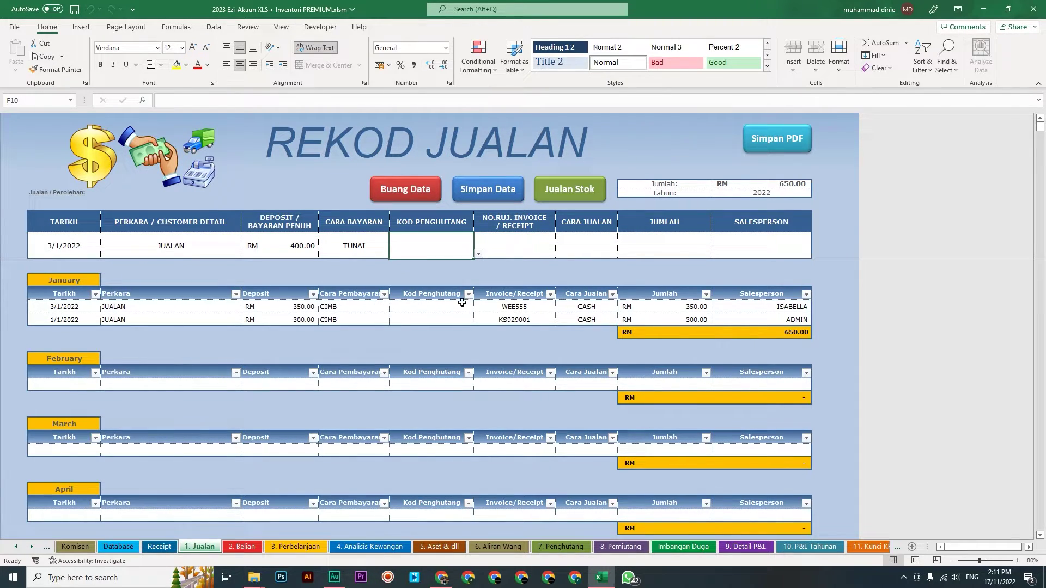
Add PENGHUTANG 1 to the Penghutang list on the Database sheet.
left_click(119, 546)
left_click(566, 235)
type("PENGHUTANG 1")
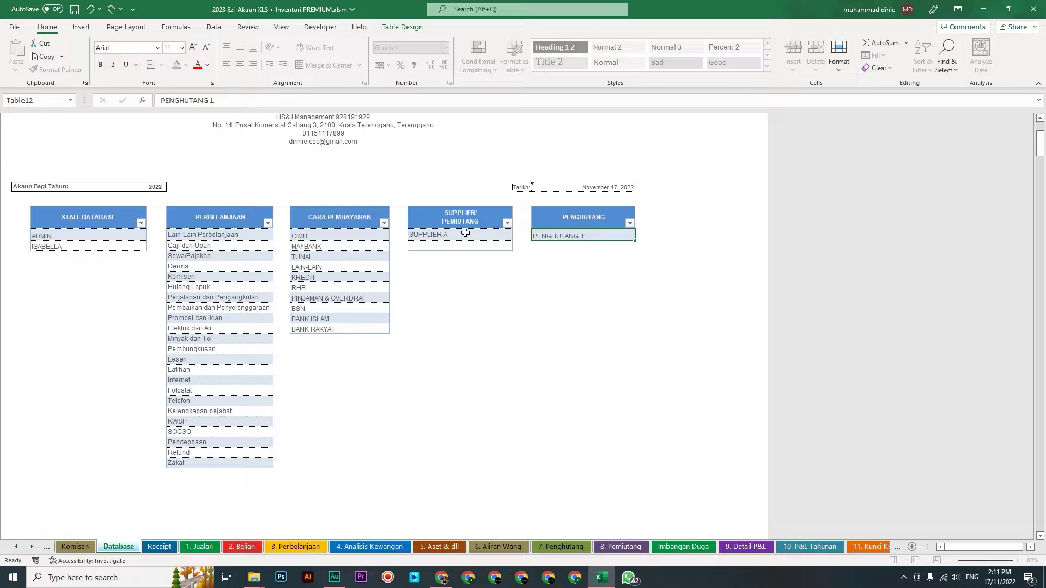
left_click(466, 234)
Assign debtor code PENGHUTANG 1 and invoice number SDF3555 to the new entry on the Jualan sheet.
left_click(200, 547)
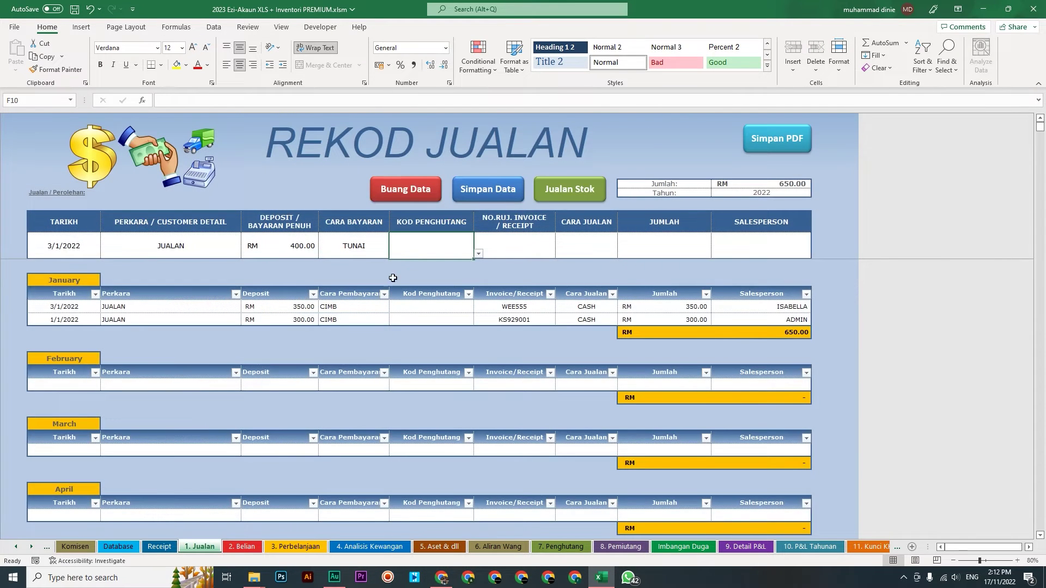
left_click(481, 253)
left_click(464, 262)
left_click(524, 250)
type("SDF3555")
Set the new sale's type to CREDIT and its total amount to RM 1,000.
left_click(595, 246)
left_click(621, 254)
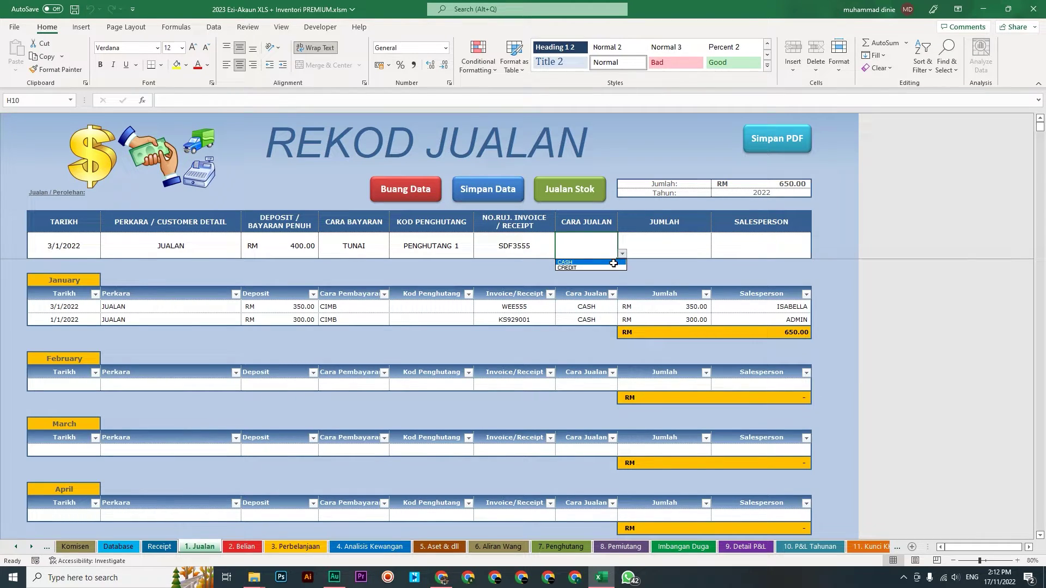
left_click(612, 268)
left_click(676, 250)
type("1,")
type("000")
left_click(749, 248)
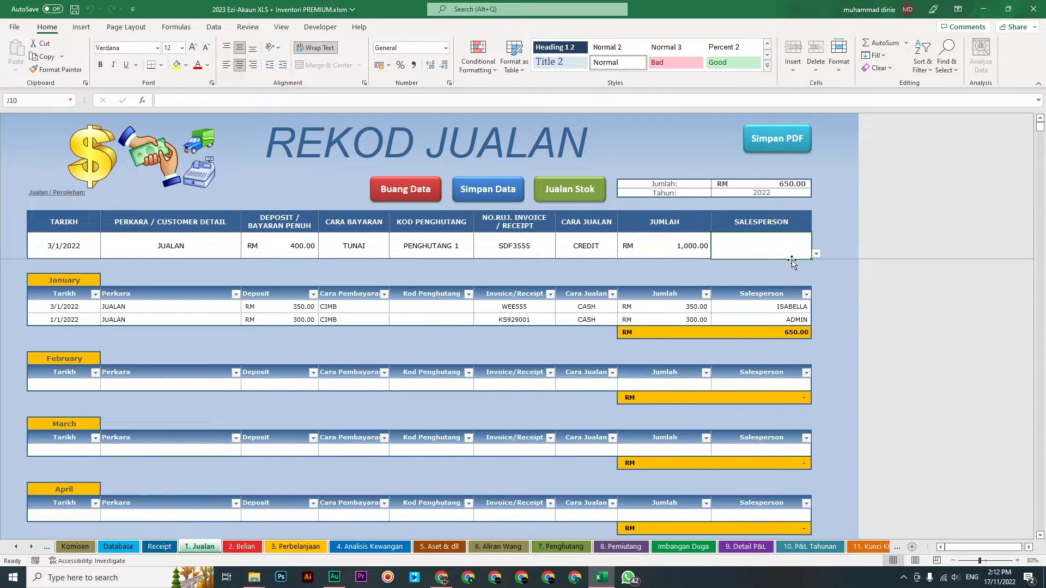
Assign PENGHUTANG 1 as the debtor of the empty ledger table on the 7. Penghutang sheet.
left_click(550, 551)
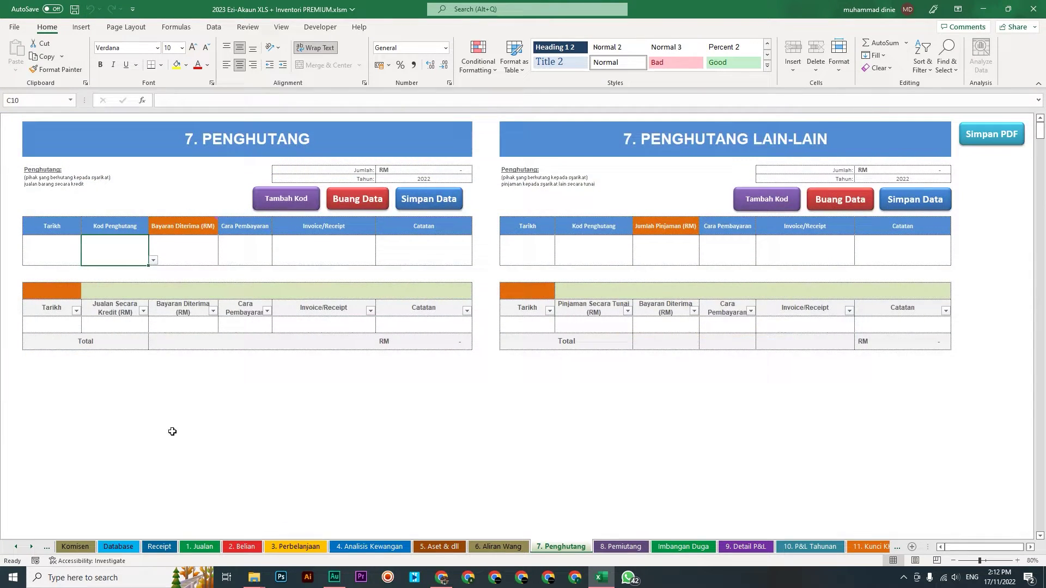
left_click(52, 290)
left_click(86, 294)
left_click(49, 302)
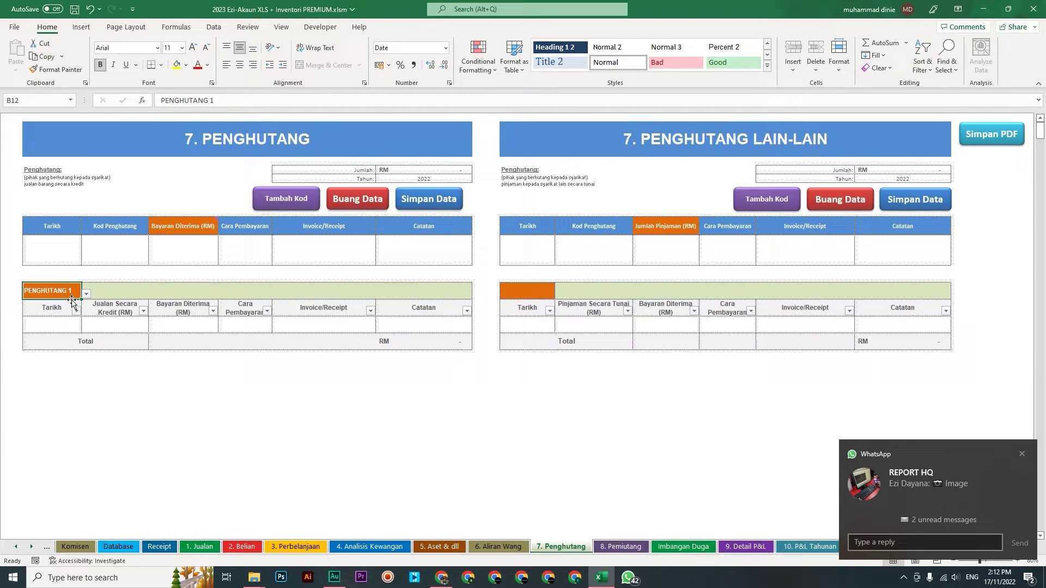
Save the new credit sale entry into the January records on the Jualan sheet.
left_click(200, 546)
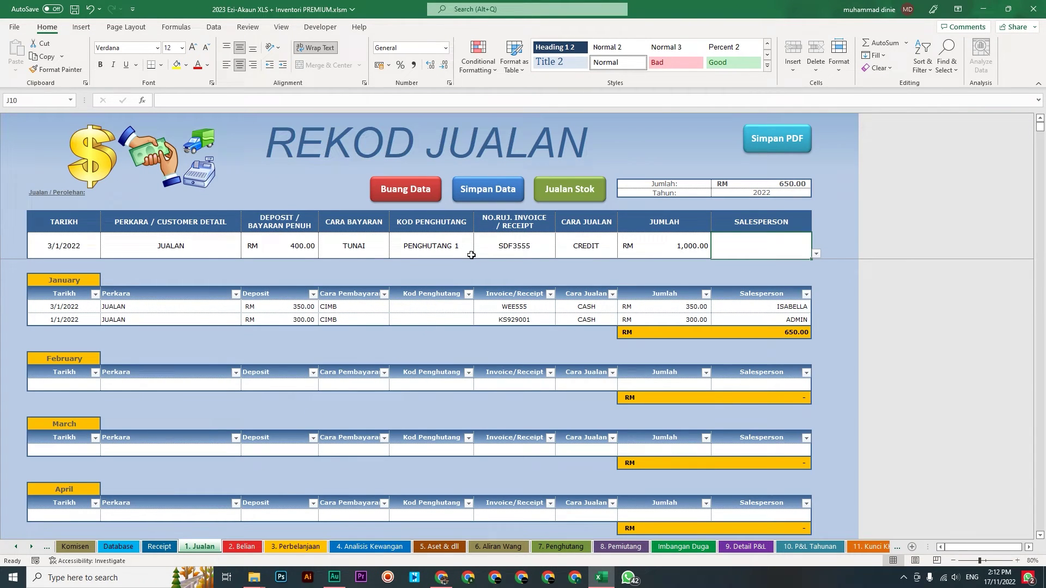
left_click(493, 193)
left_click(555, 326)
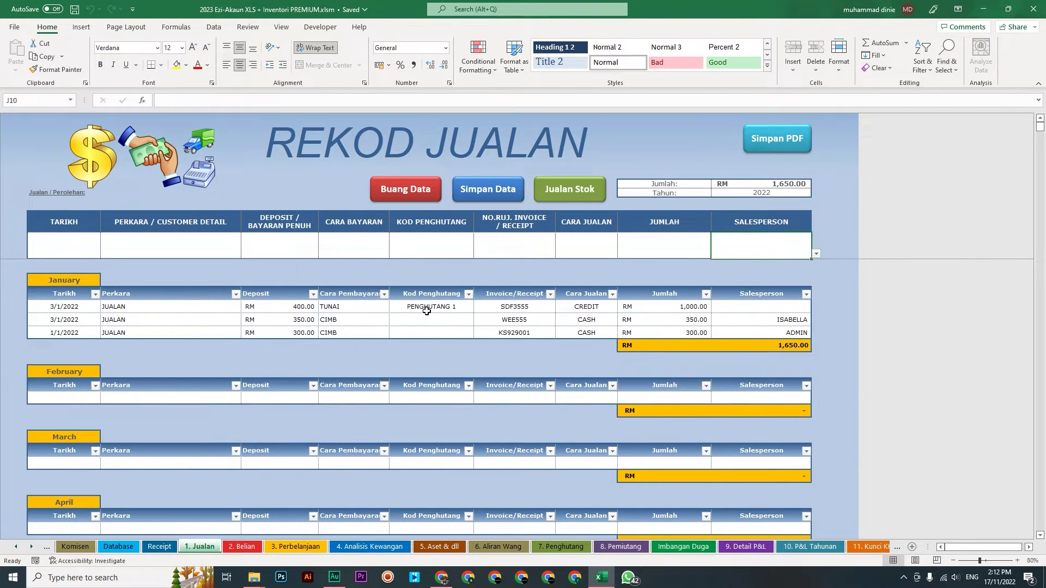
Check the credit sale's amount in the PENGHUTANG 1 ledger and the debit and credit totals on the Imbangan Duga sheet.
left_click(423, 307)
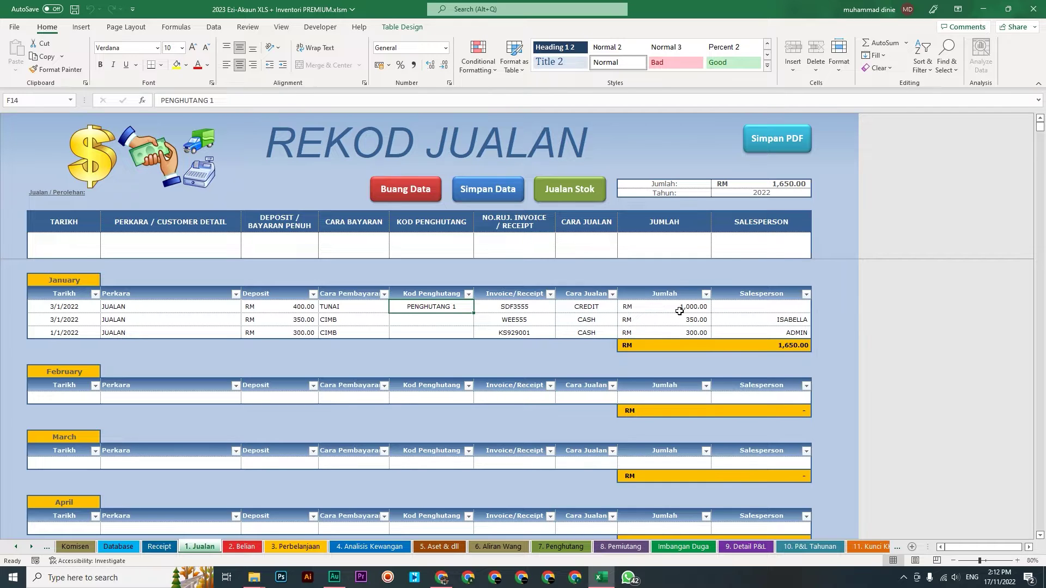
left_click(561, 547)
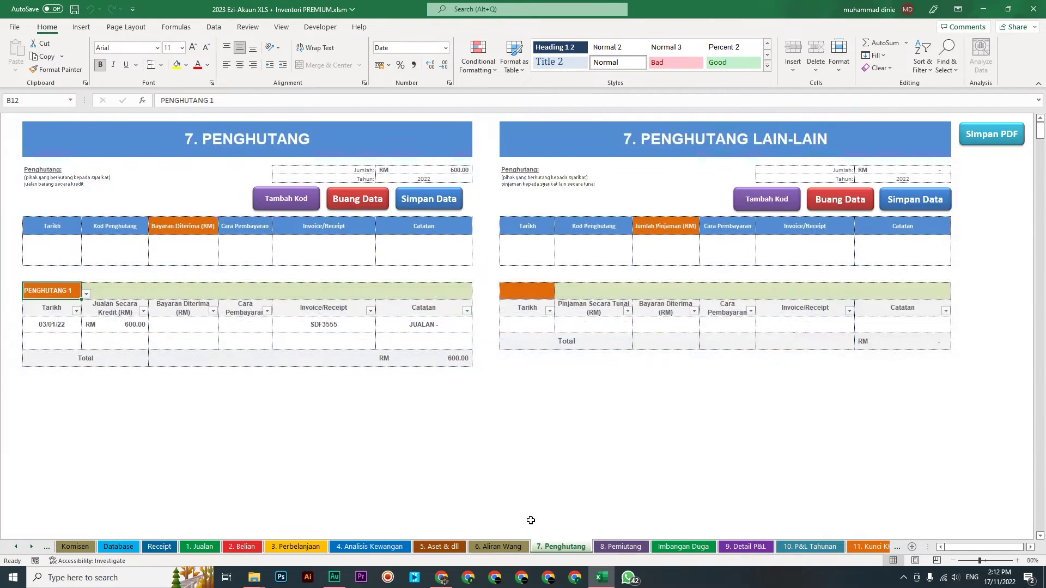
left_click(136, 327)
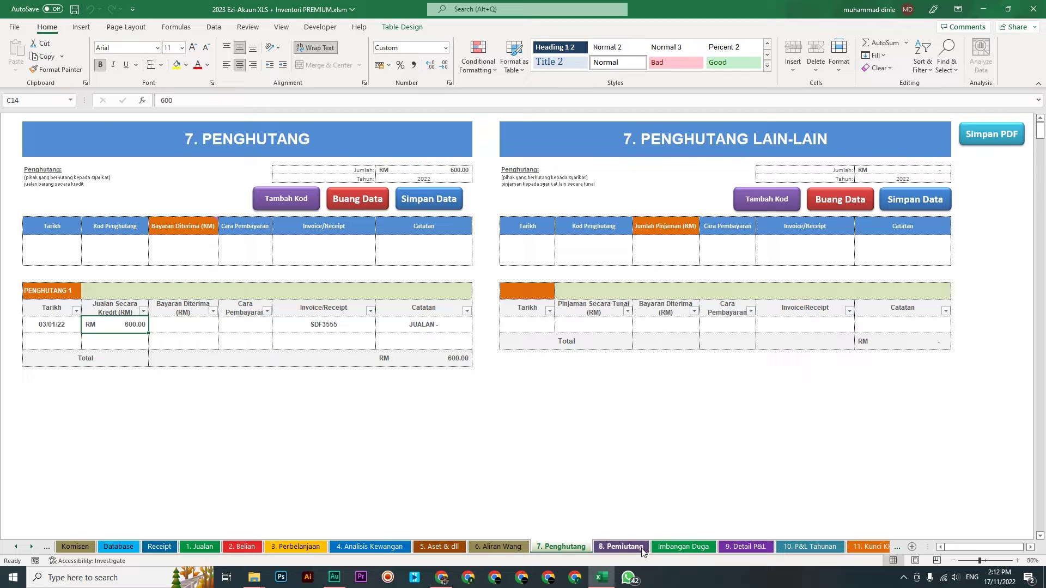
left_click(679, 547)
scroll(267, 425, "down", 1)
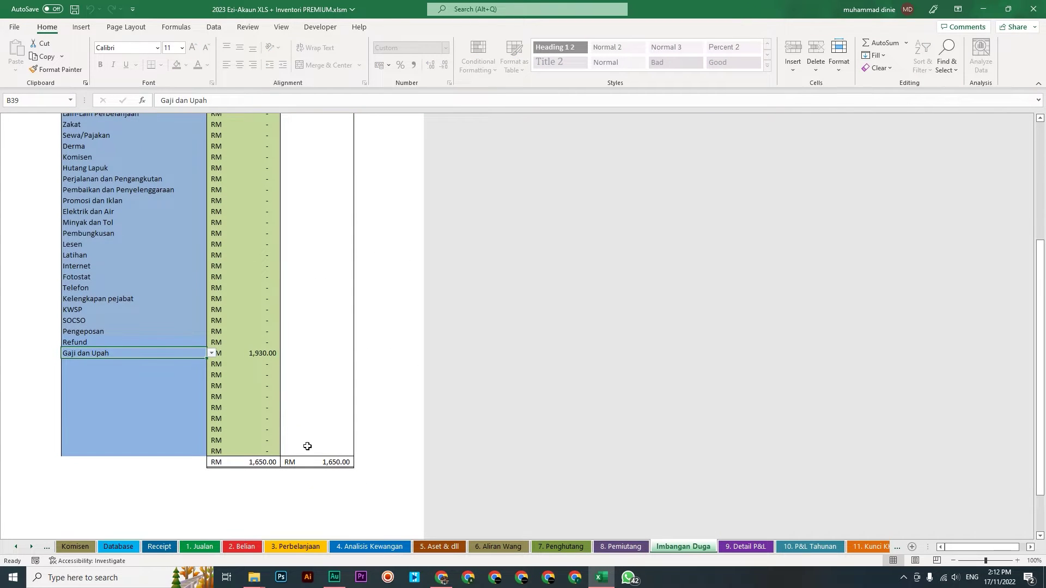
scroll(274, 453, "up", 6)
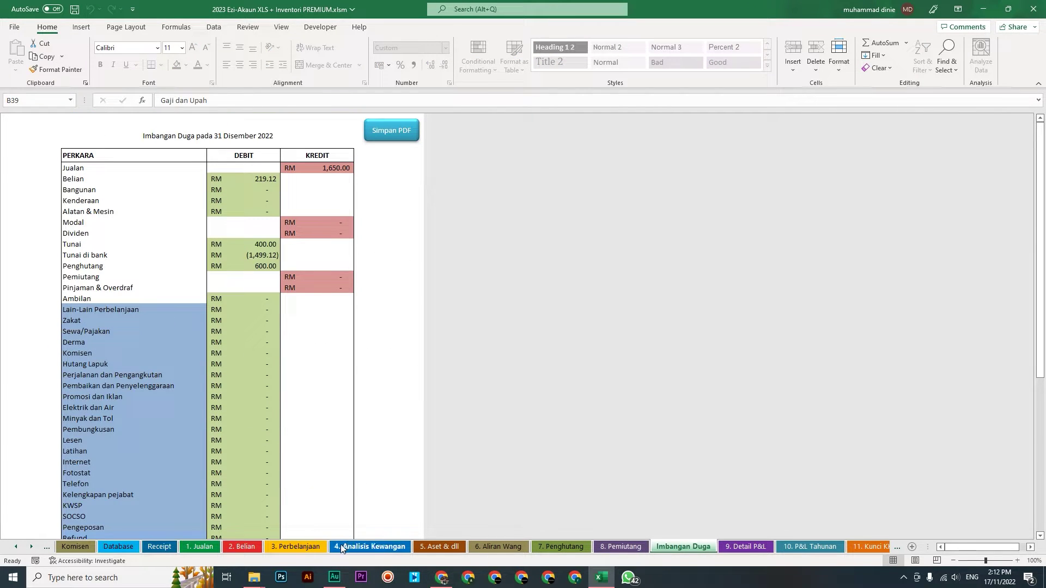
Compare the January credit sale with its debtor ledger entry and the trial balance totals.
left_click(202, 546)
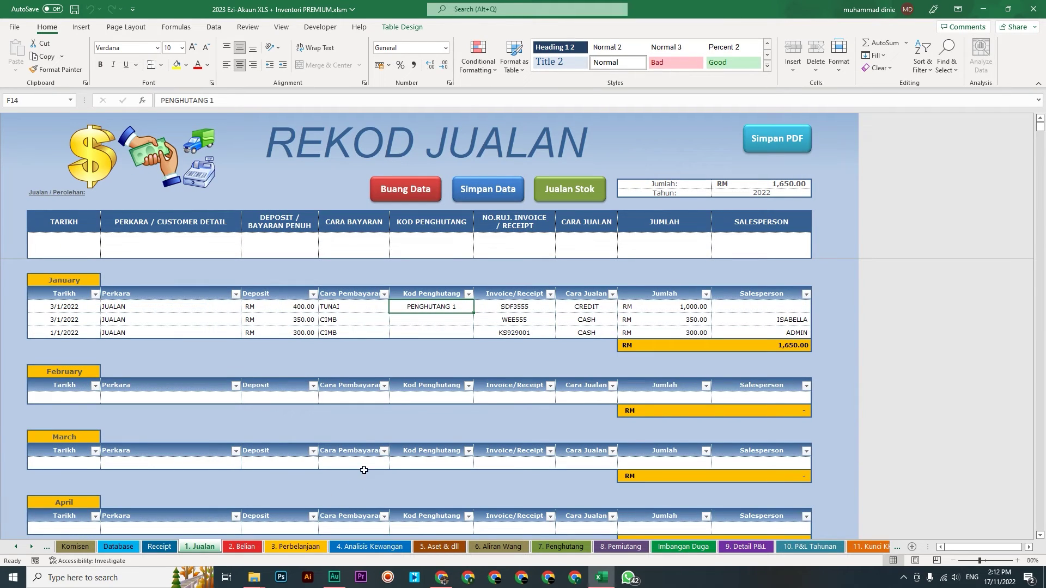
left_click(328, 306)
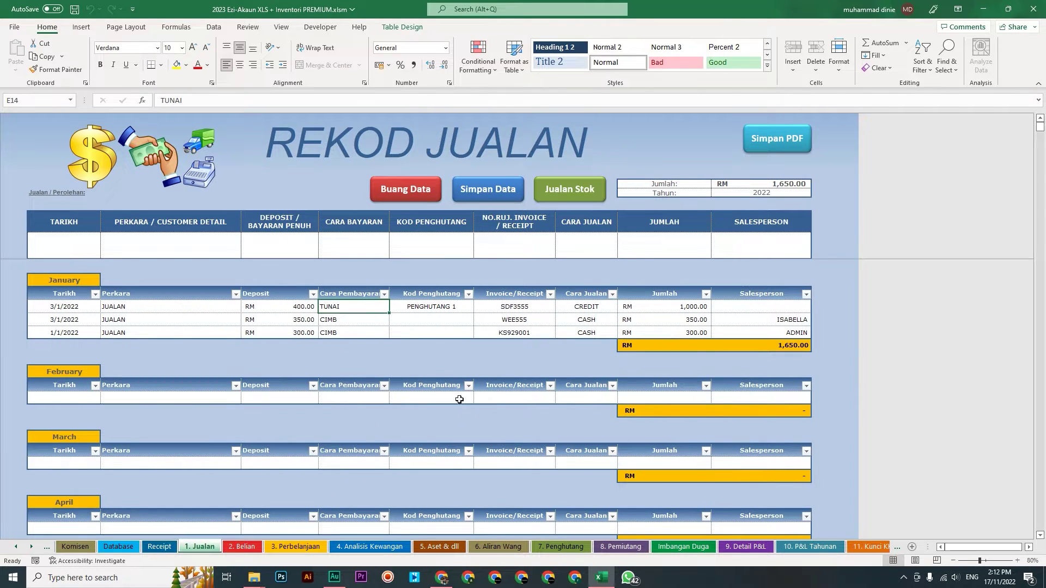
left_click_drag(65, 307, 729, 314)
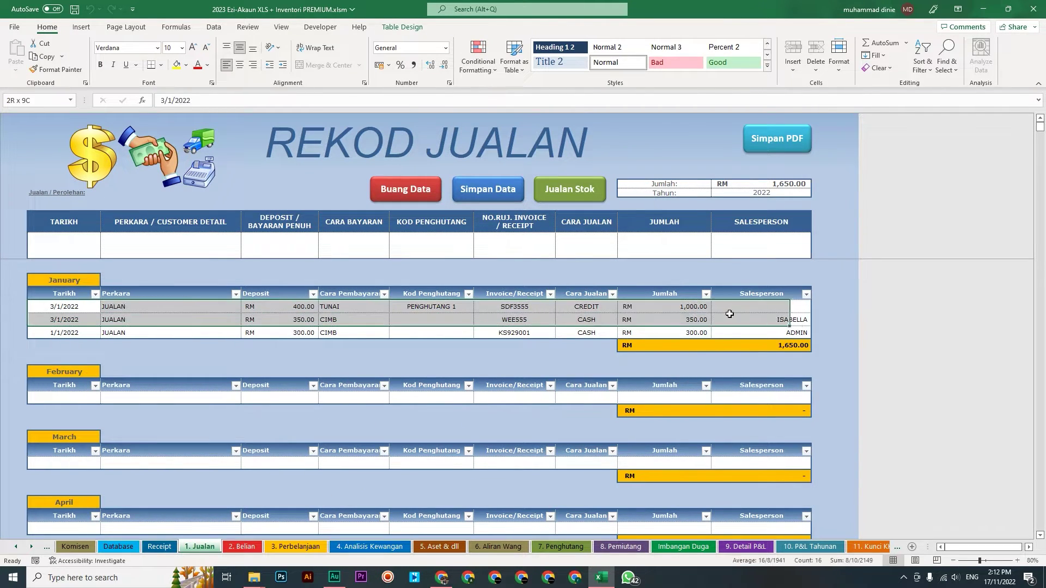
left_click(561, 547)
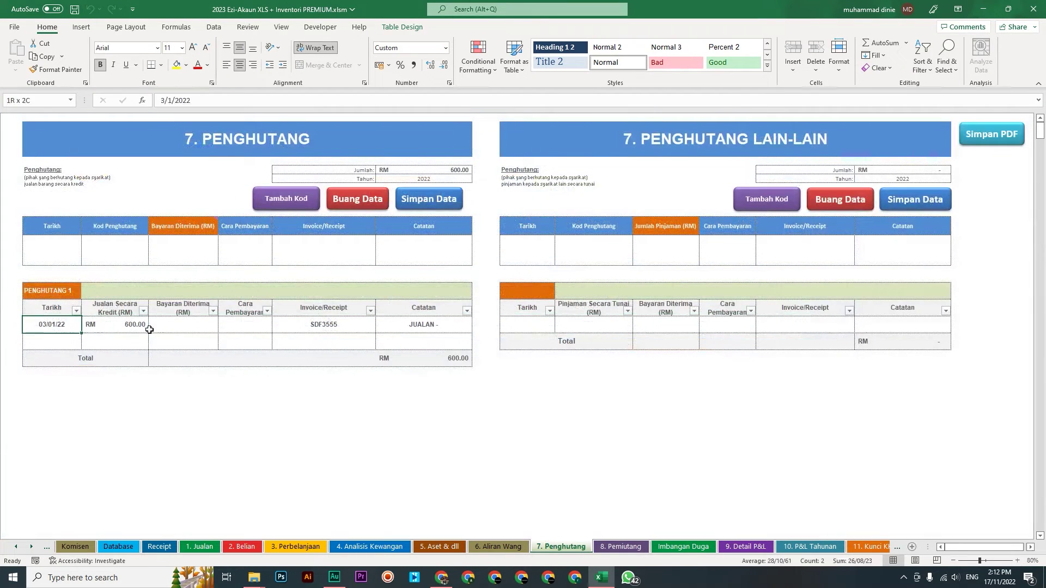
left_click(379, 346)
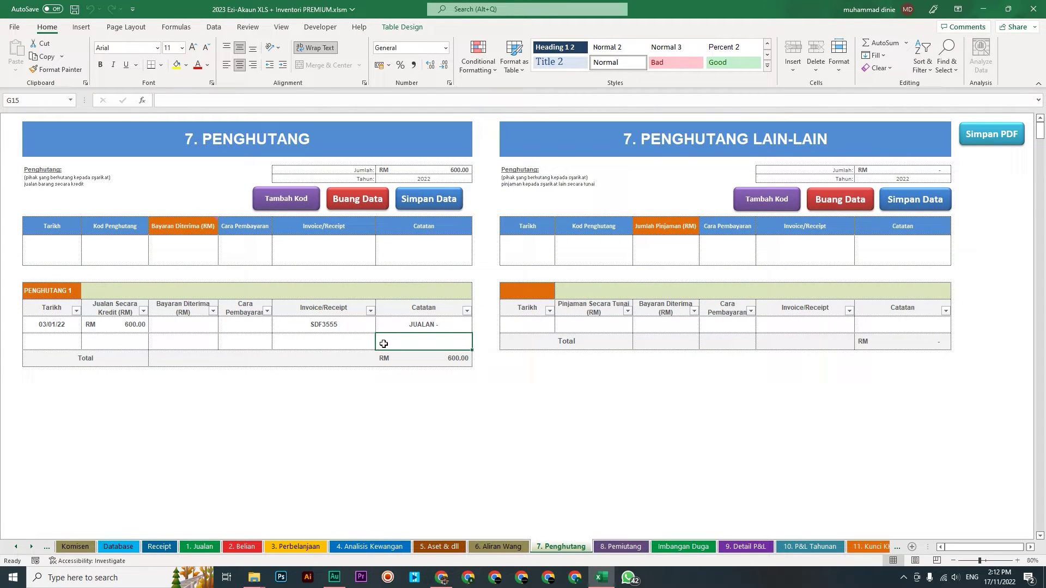
left_click_drag(411, 325, 51, 324)
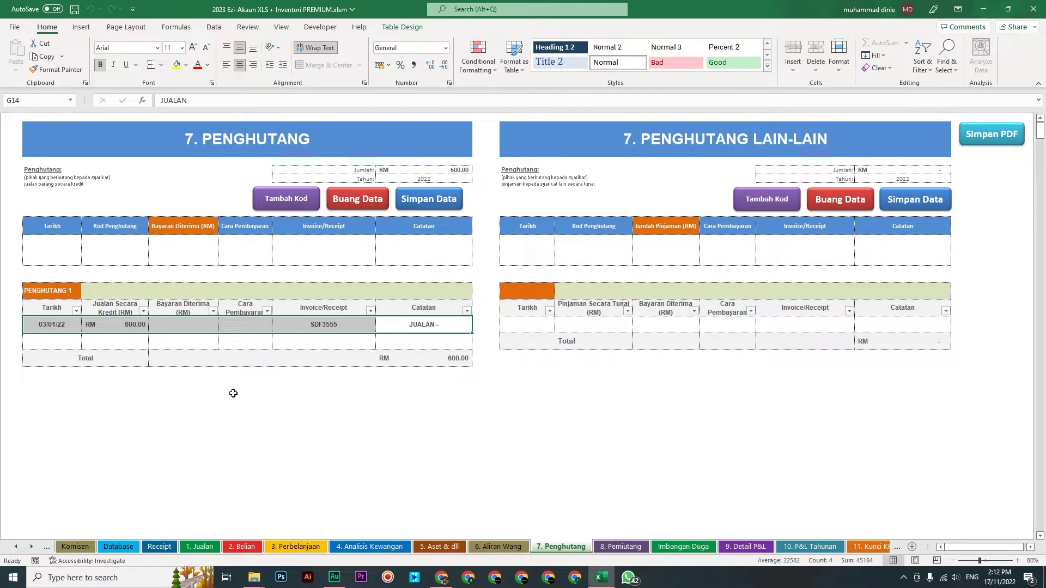
left_click(682, 547)
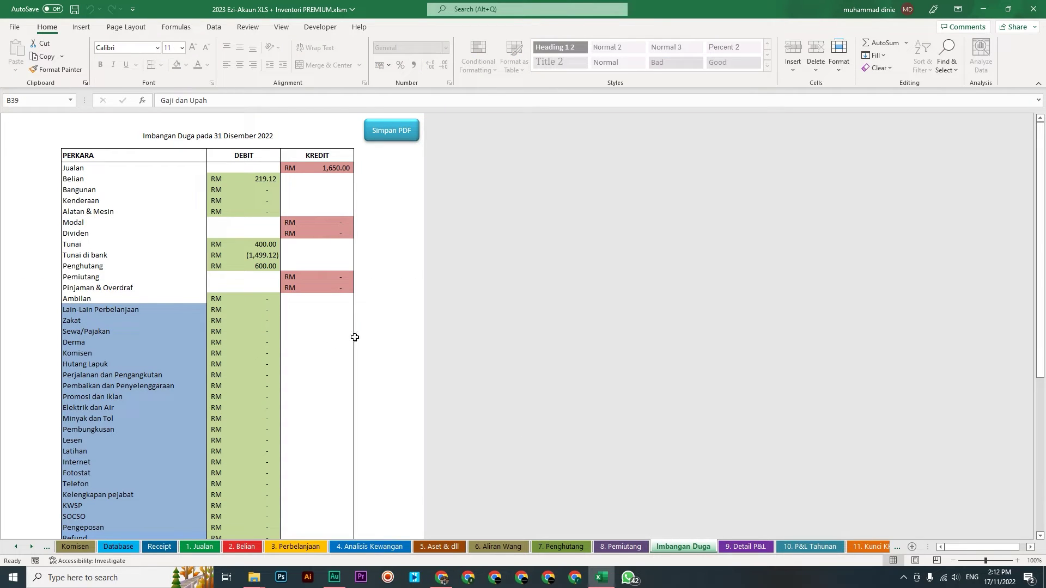
scroll(304, 419, "down", 4)
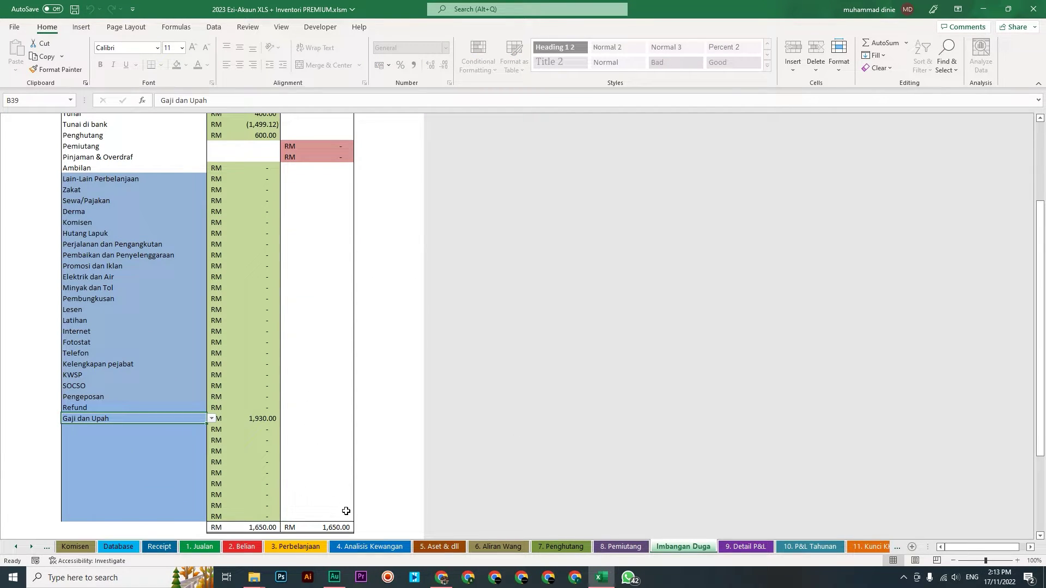
Review the January credit sale's deposit, payment method, debtor code and total amount on the Jualan sheet.
left_click(199, 546)
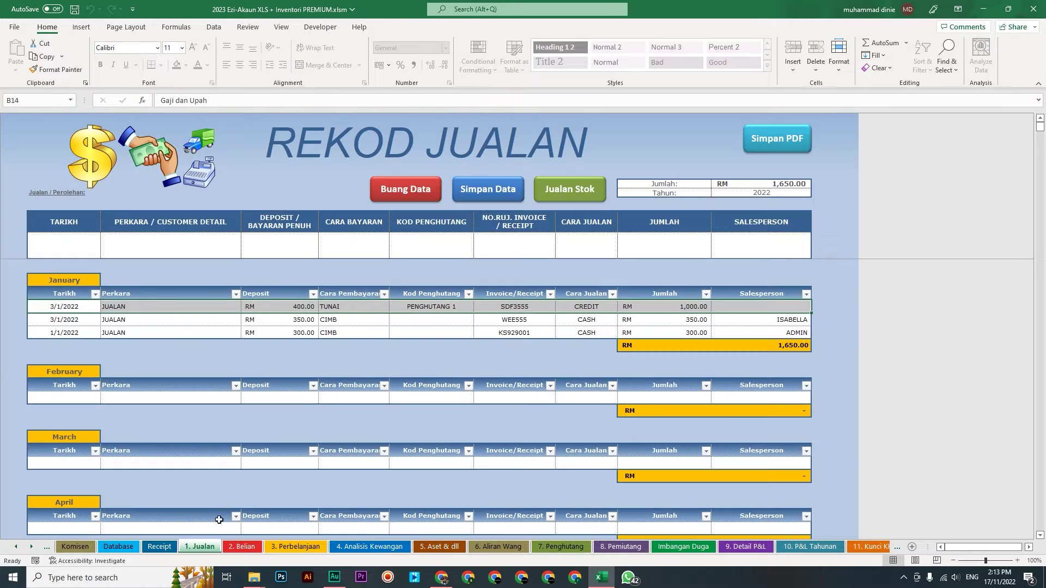
left_click(283, 307)
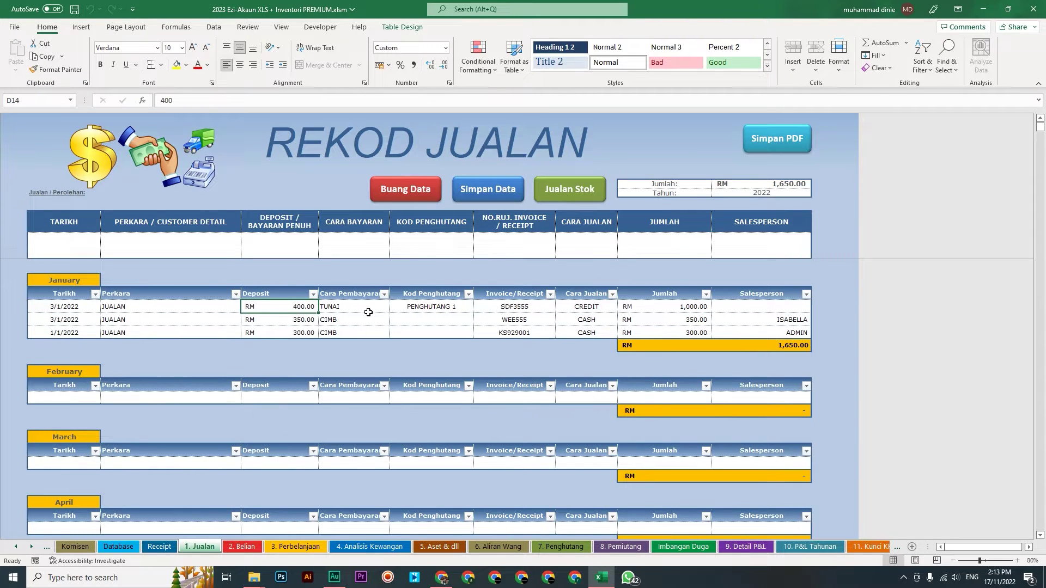
key("Right")
key("Right")
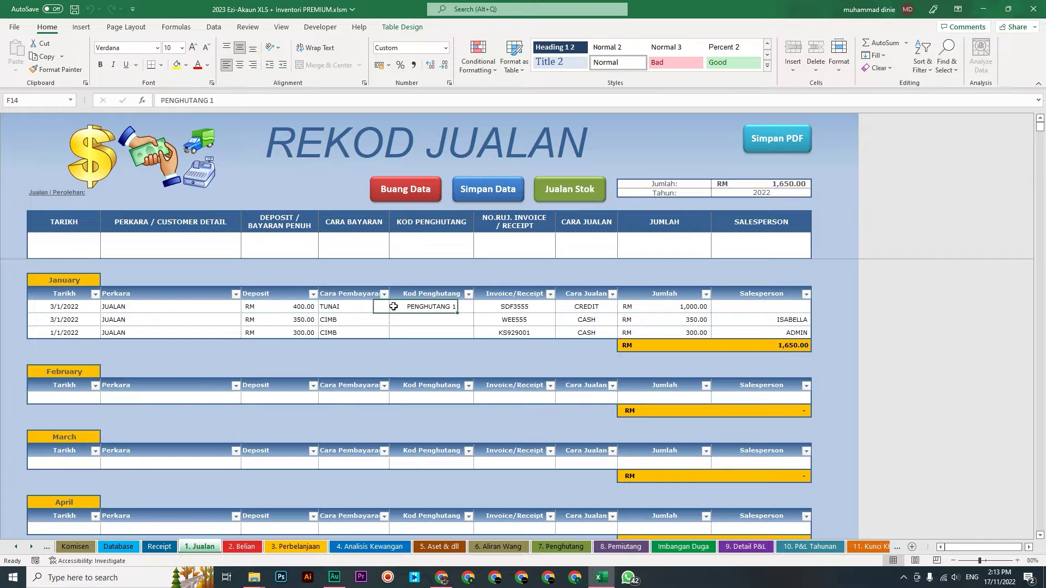
key("Left")
left_click_drag(86, 309, 703, 307)
left_click(692, 306)
left_click(373, 306)
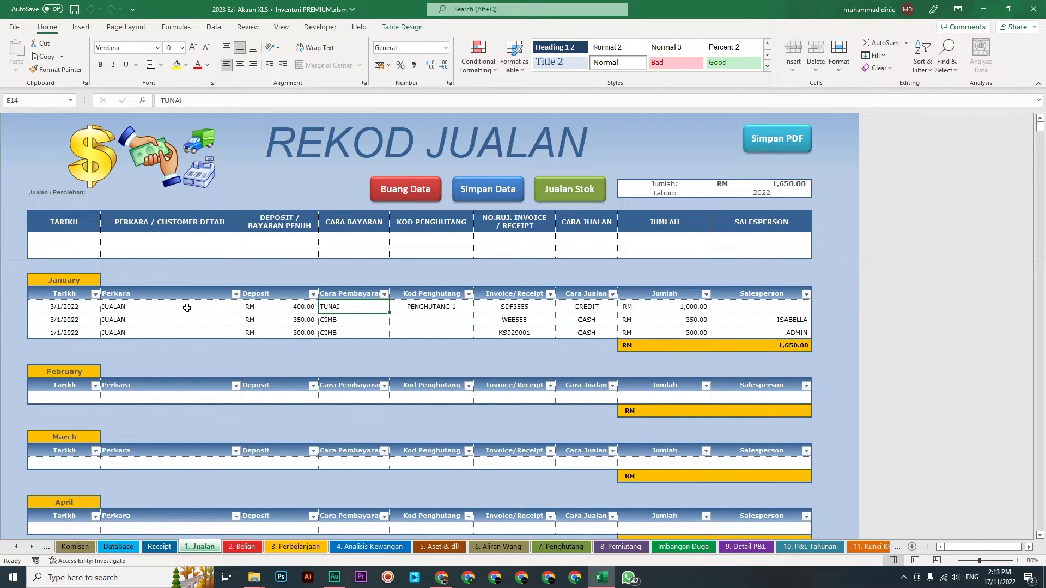
left_click(269, 309)
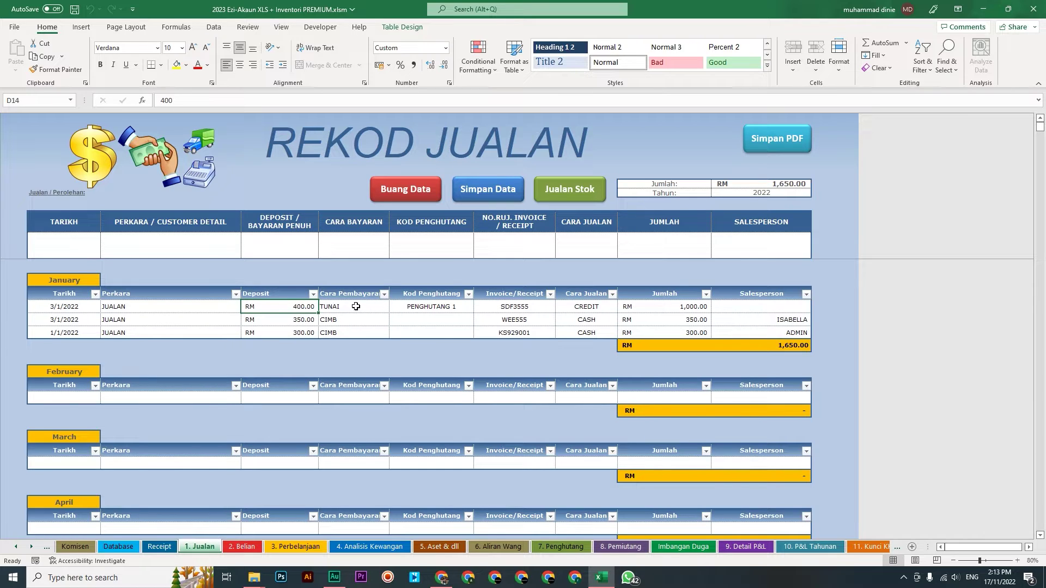
Delete the 3/1/2022 credit sale for PENGHUTANG 1 from the January sales records.
left_click(419, 192)
left_click(543, 333)
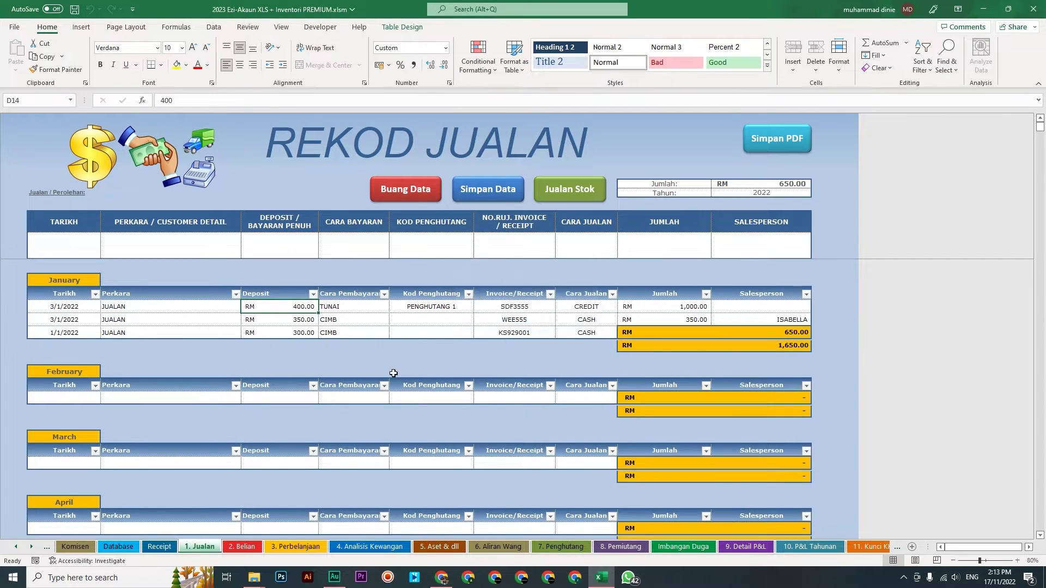
left_click(423, 310)
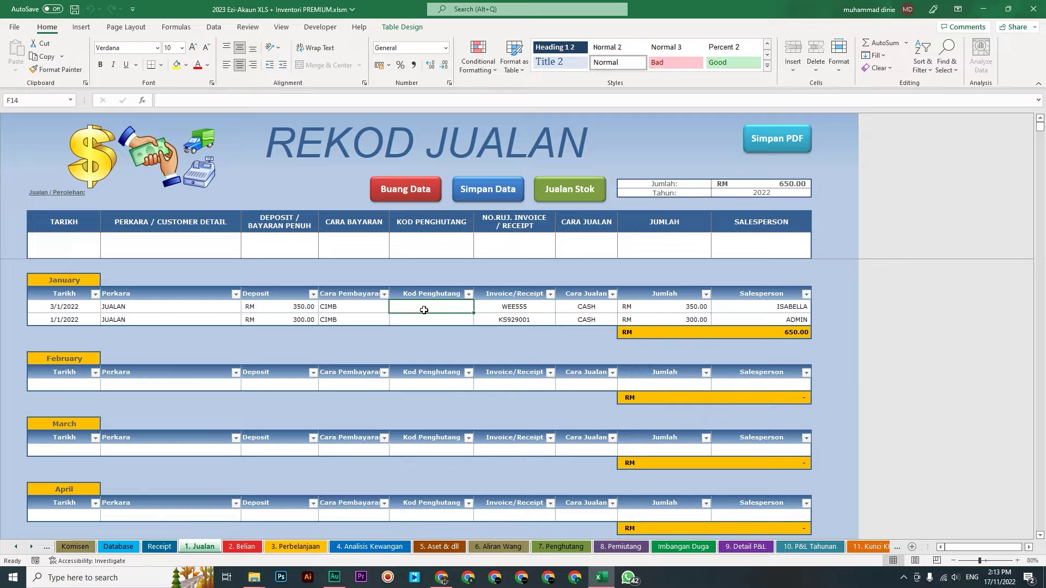
Inspect the PENGHUTANG 1 ledger entry and the trial balance totals following the sale's deletion.
left_click(561, 546)
left_click_drag(52, 325, 423, 341)
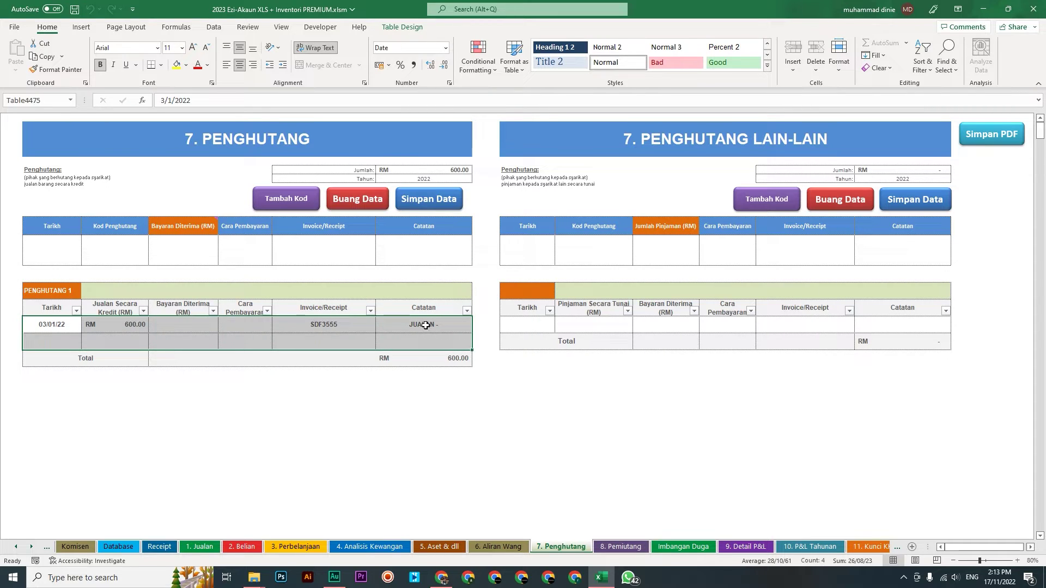
left_click(683, 546)
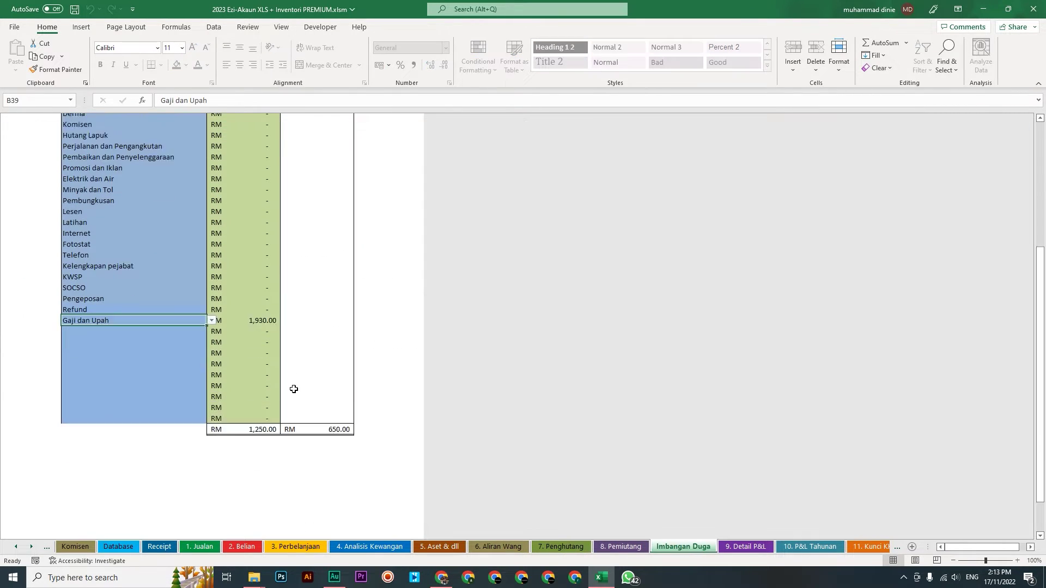
scroll(294, 389, "down", 2)
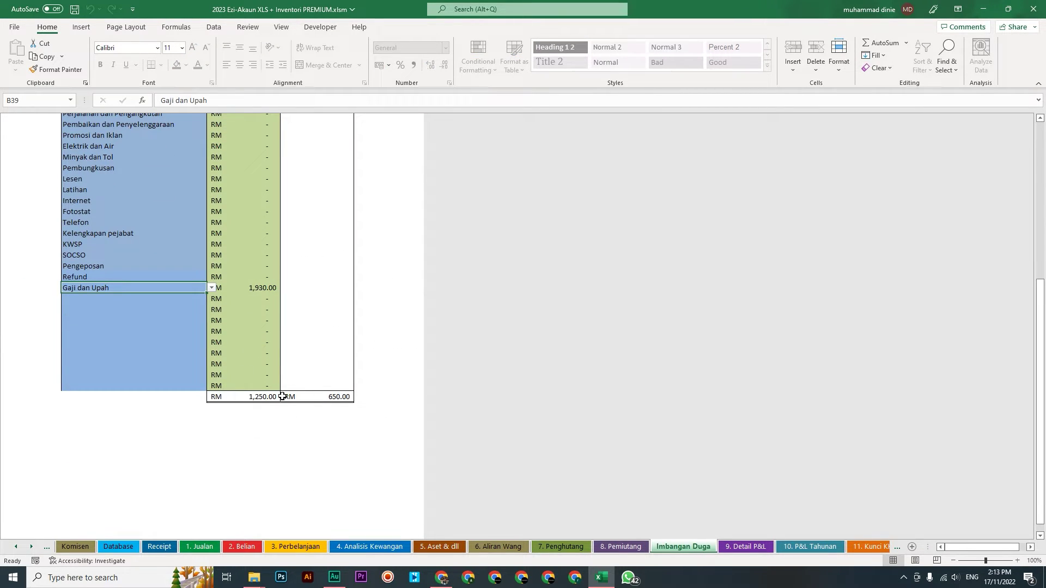
Cross-check the remaining PENGHUTANG 1 ledger entry against the January sales records and the trial balance.
scroll(282, 396, "up", 3)
left_click(560, 547)
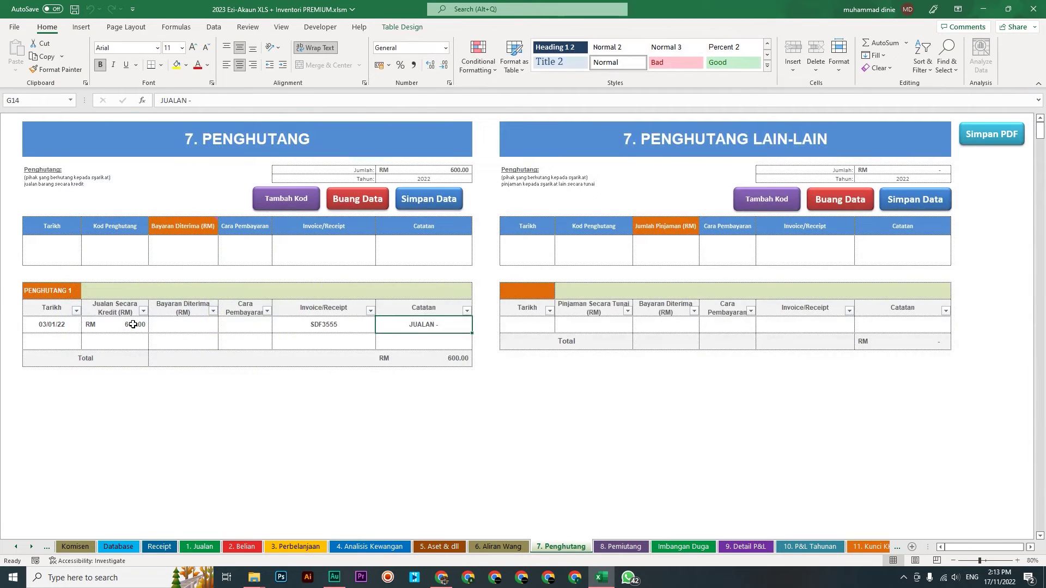
left_click_drag(60, 325, 422, 327)
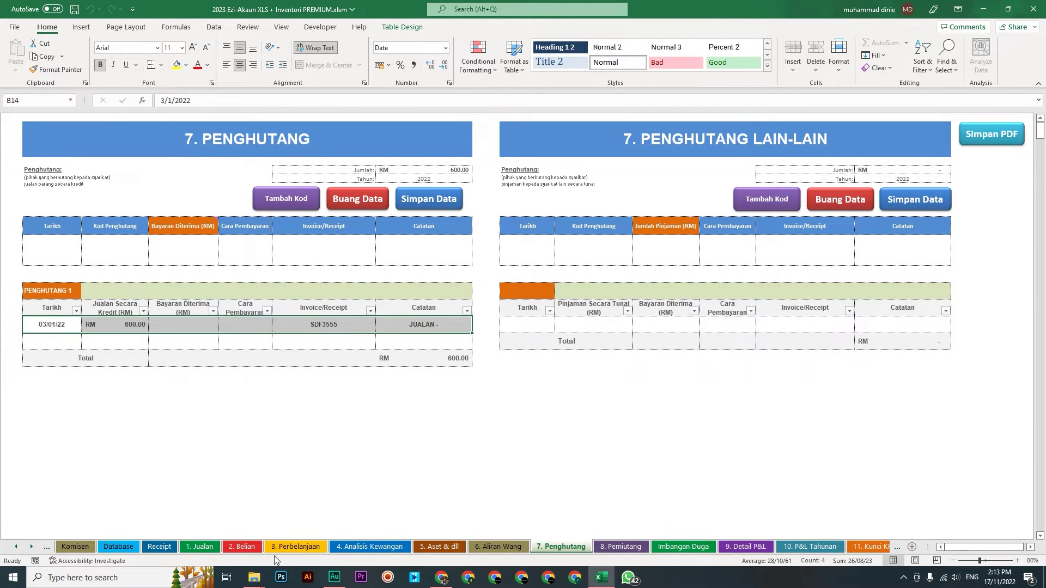
left_click(202, 547)
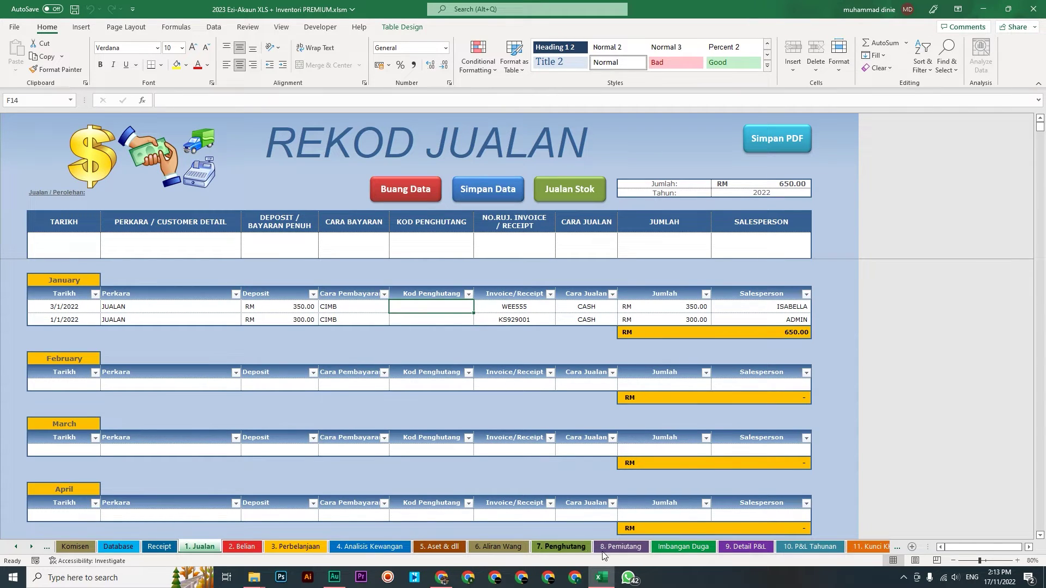
left_click(683, 546)
left_click(201, 547)
left_click(357, 309)
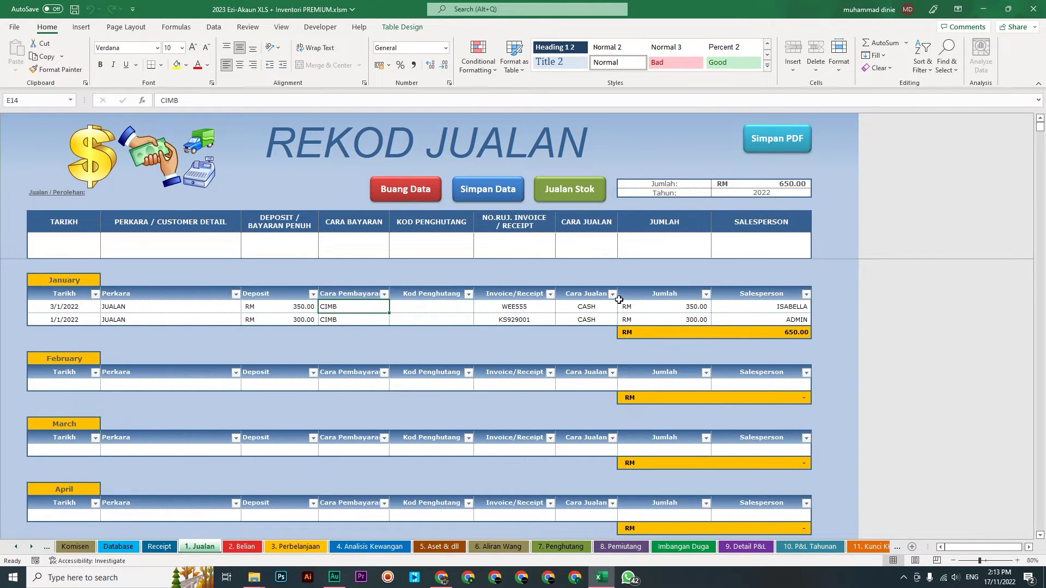
Delete the 03/01/22 credit sale entry of RM 600.00 from the PENGHUTANG 1 debtor ledger.
left_click(563, 548)
left_click(134, 326)
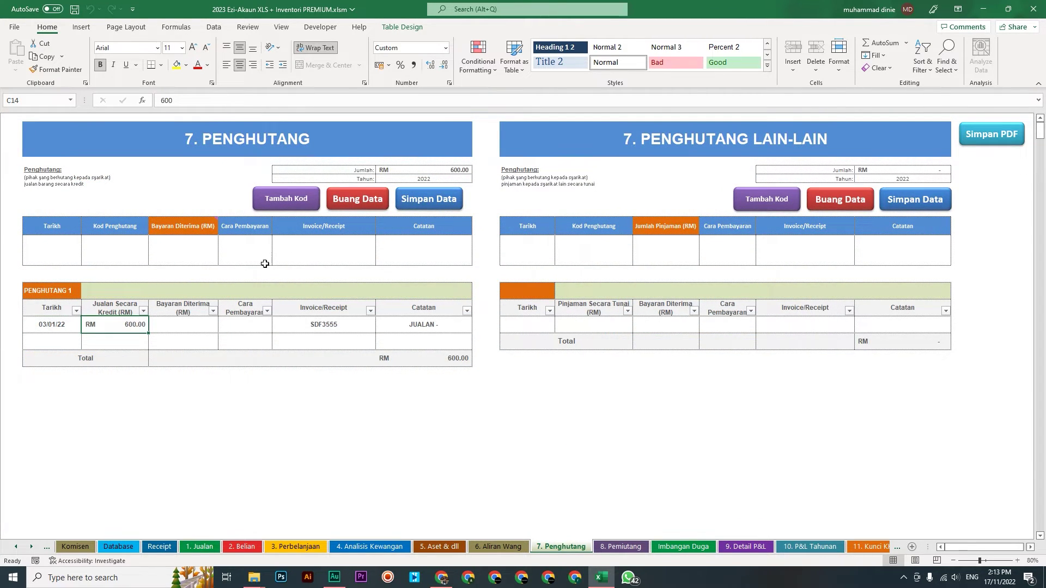
left_click(361, 207)
left_click(512, 326)
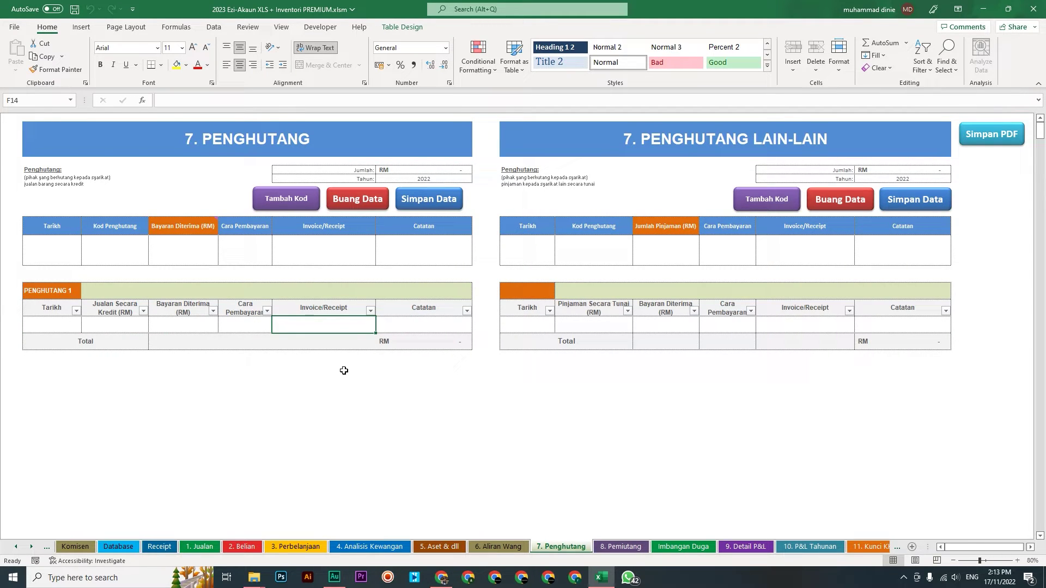
Check the trial balance's debit and credit totals against the PENGHUTANG 1 ledger and the January sales records.
left_click(667, 546)
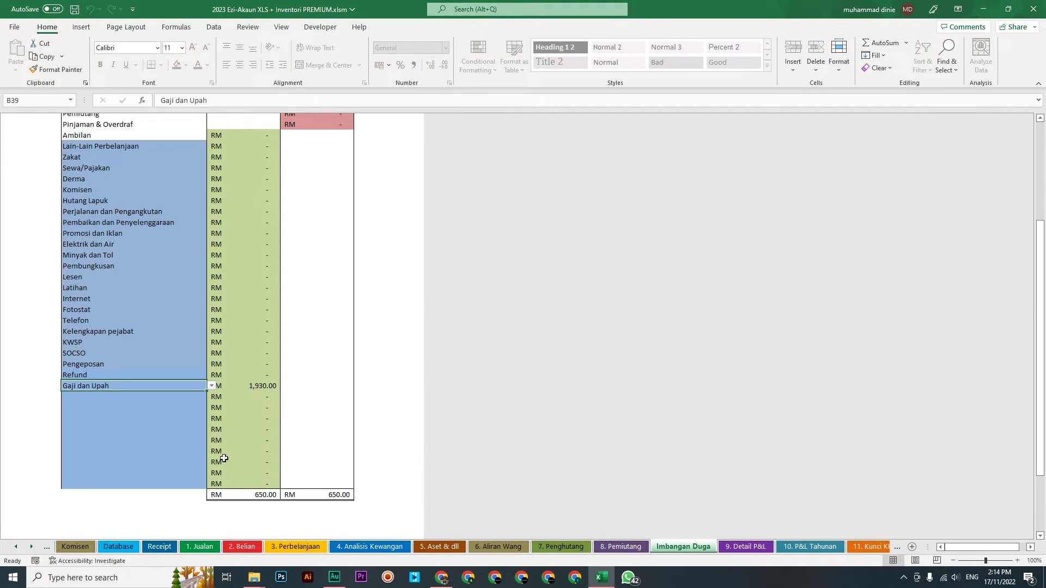
left_click(539, 545)
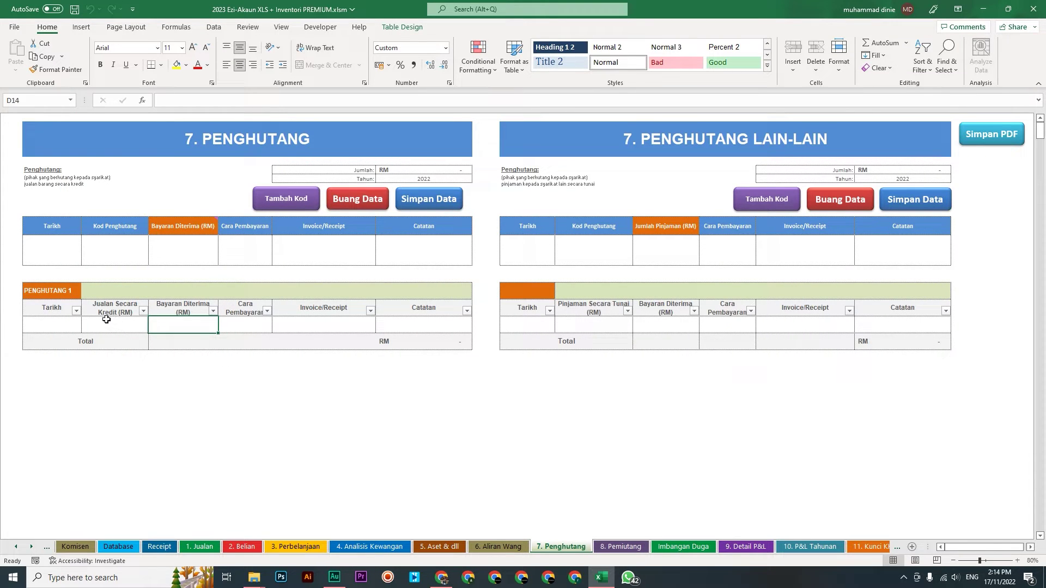
left_click(200, 546)
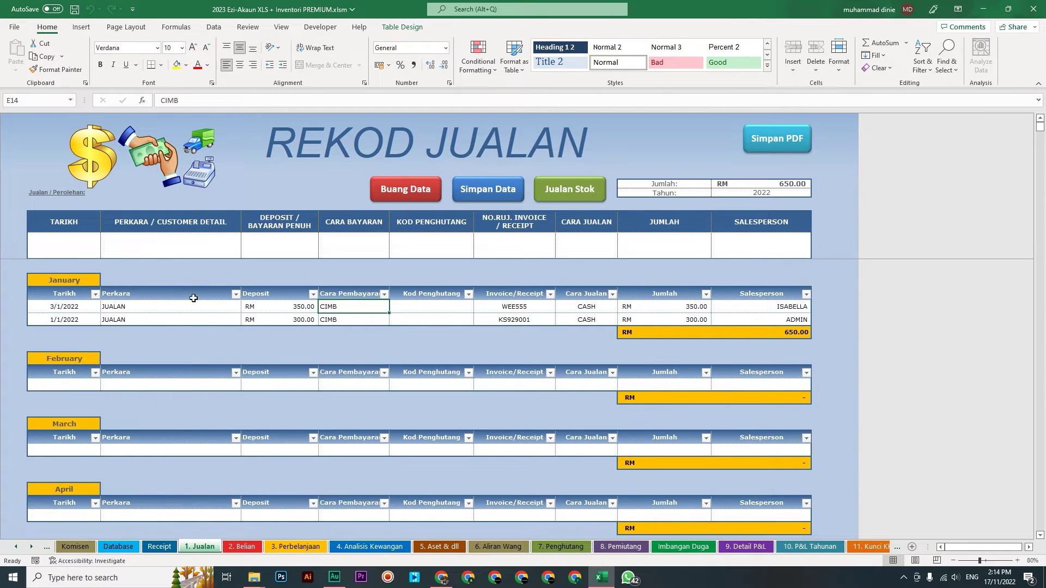
left_click(572, 547)
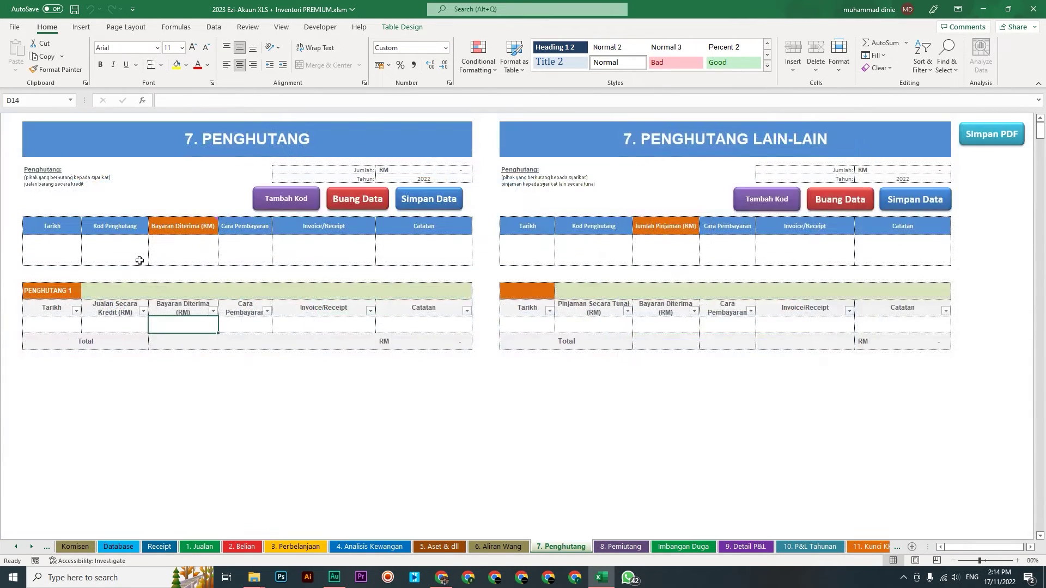
left_click(378, 328)
left_click(342, 329)
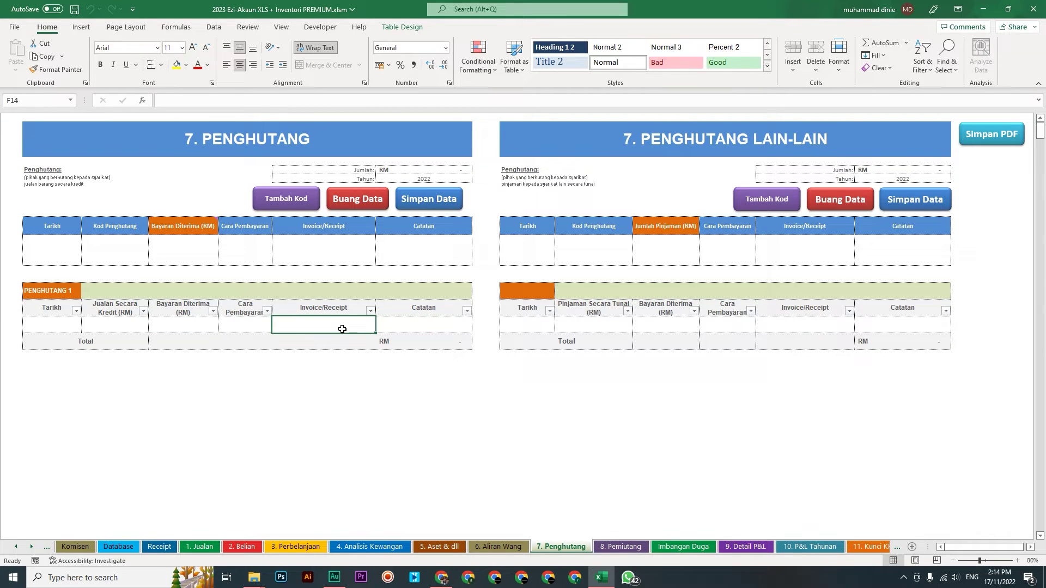
left_click(680, 548)
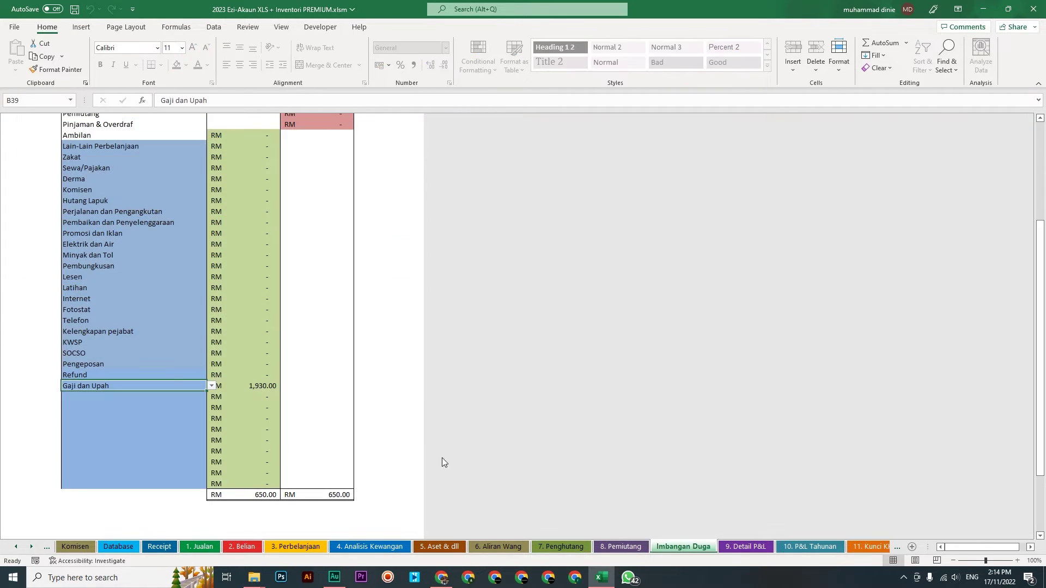
scroll(233, 451, "up", 5)
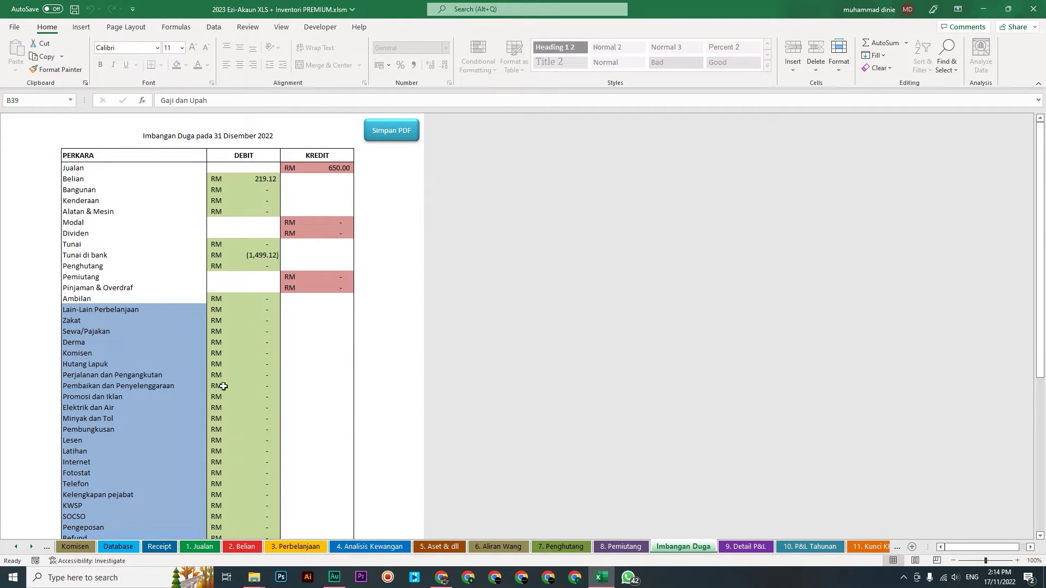
Compare the January expense and purchase records with the categories listed in the trial balance.
left_click(290, 548)
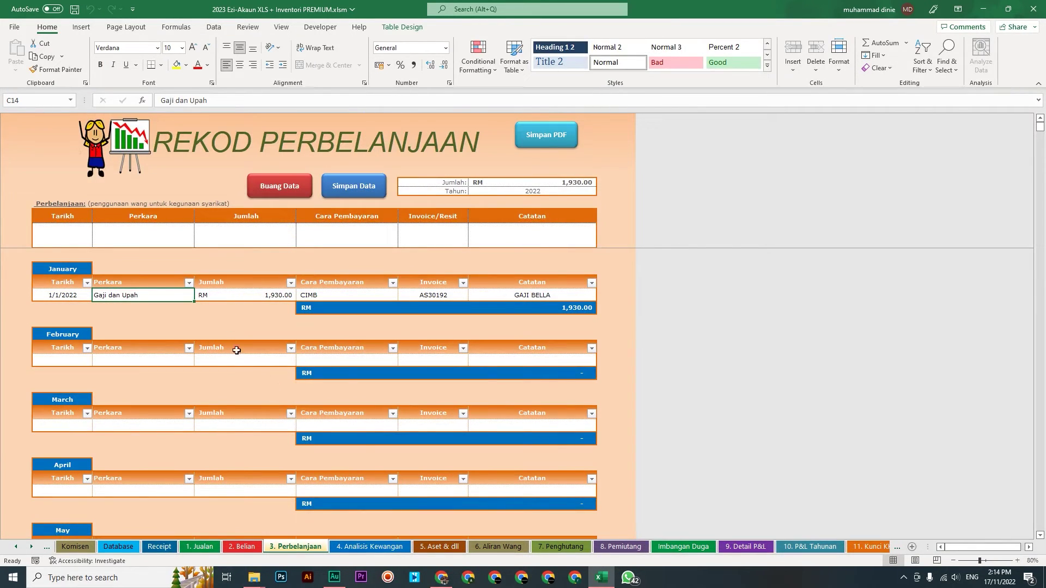
left_click(232, 545)
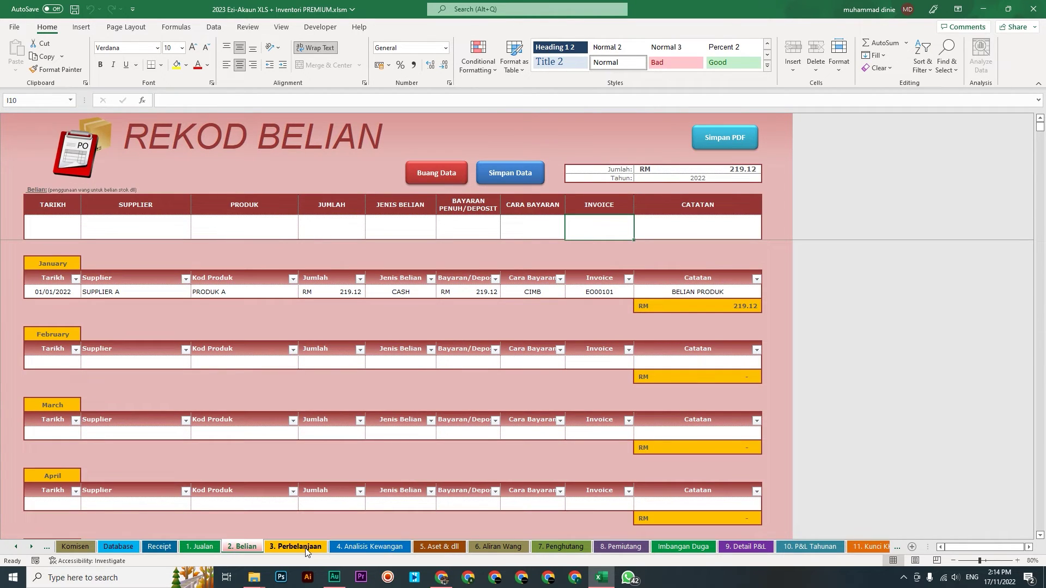
left_click(298, 547)
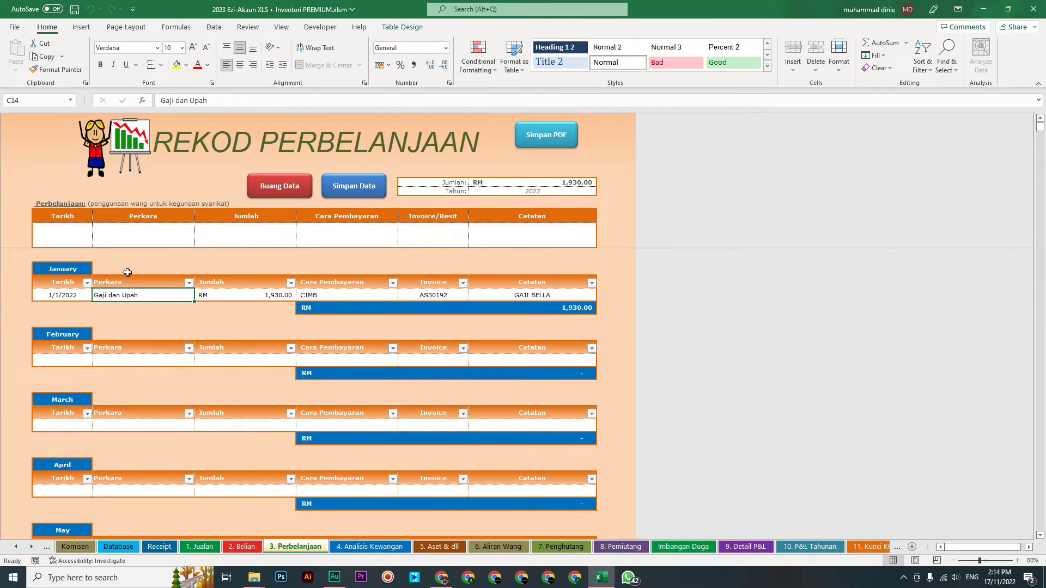
left_click(683, 546)
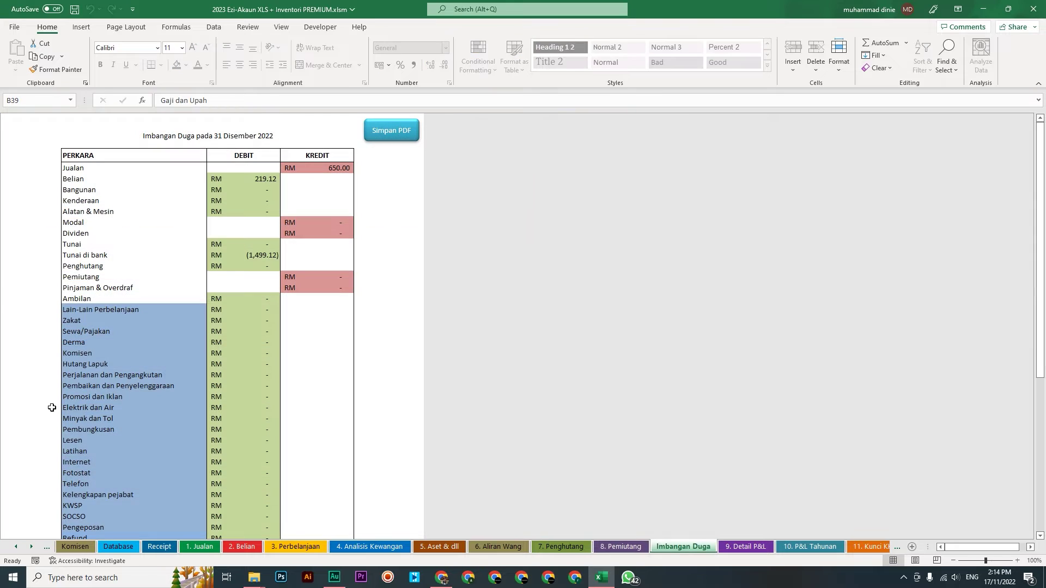
left_click_drag(114, 309, 118, 250)
scroll(140, 479, "down", 2)
left_click(144, 299)
scroll(145, 299, "up", 2)
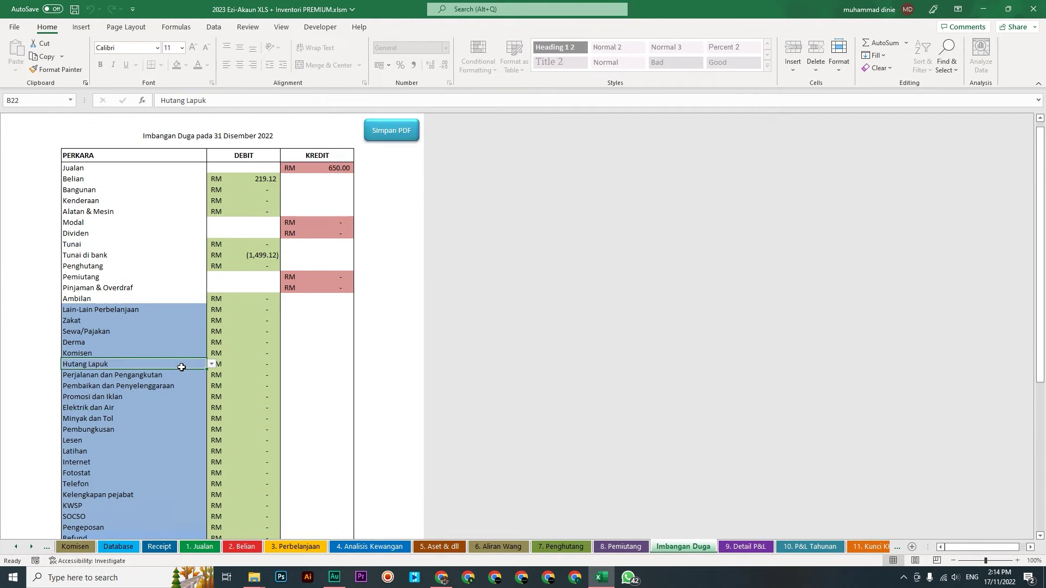
Review the payment methods on the sales, purchase and expense records against the Aliran Wang cash flow and the trial balance's bank cash.
left_click(200, 546)
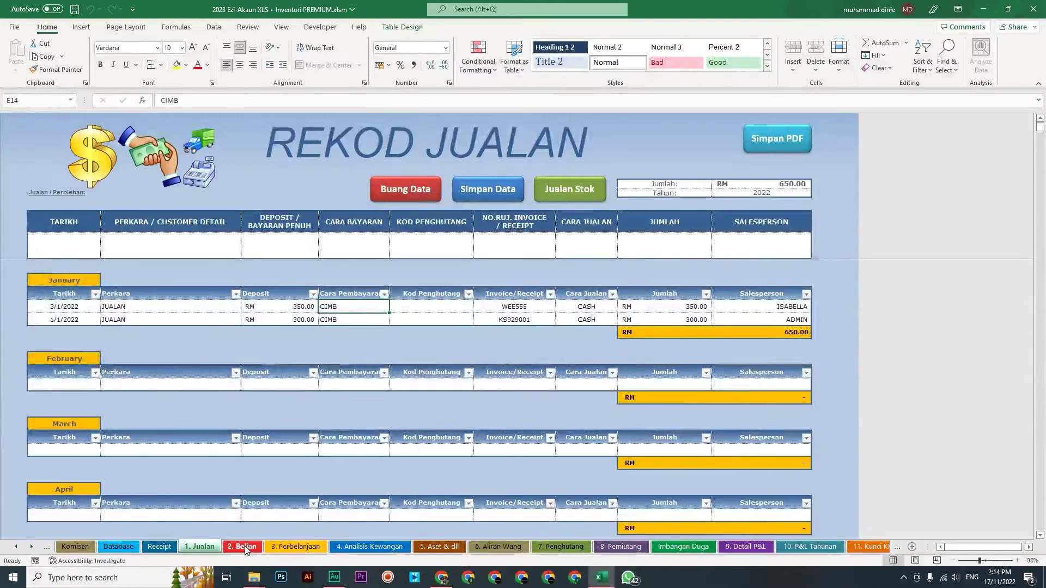
left_click(243, 547)
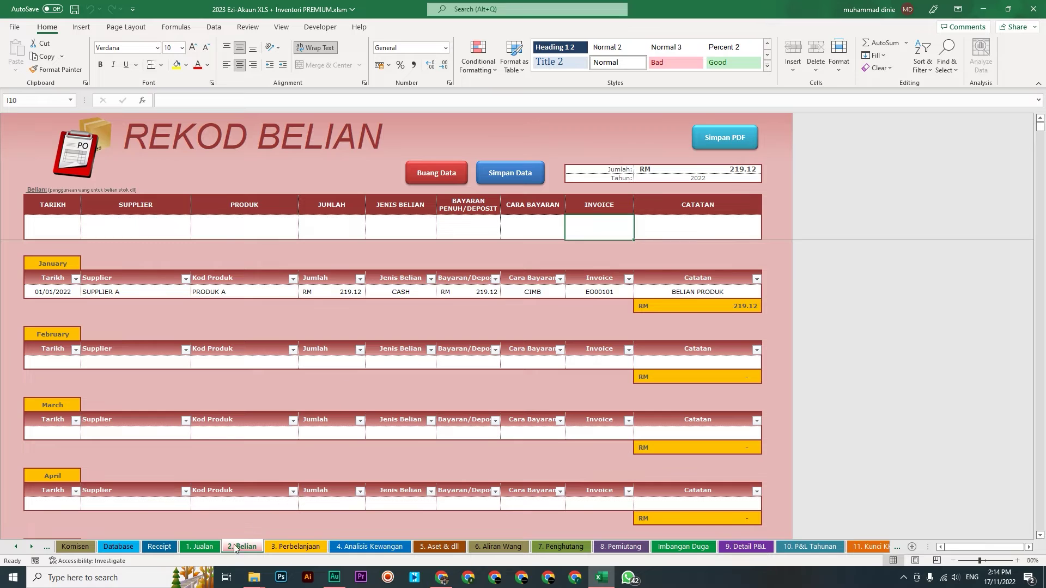
left_click(201, 547)
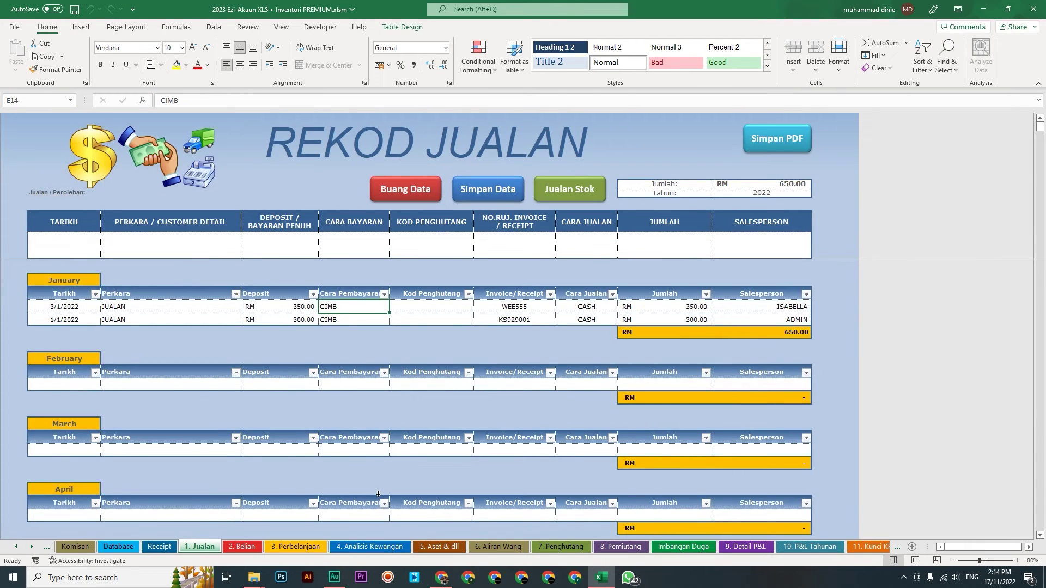
left_click(242, 546)
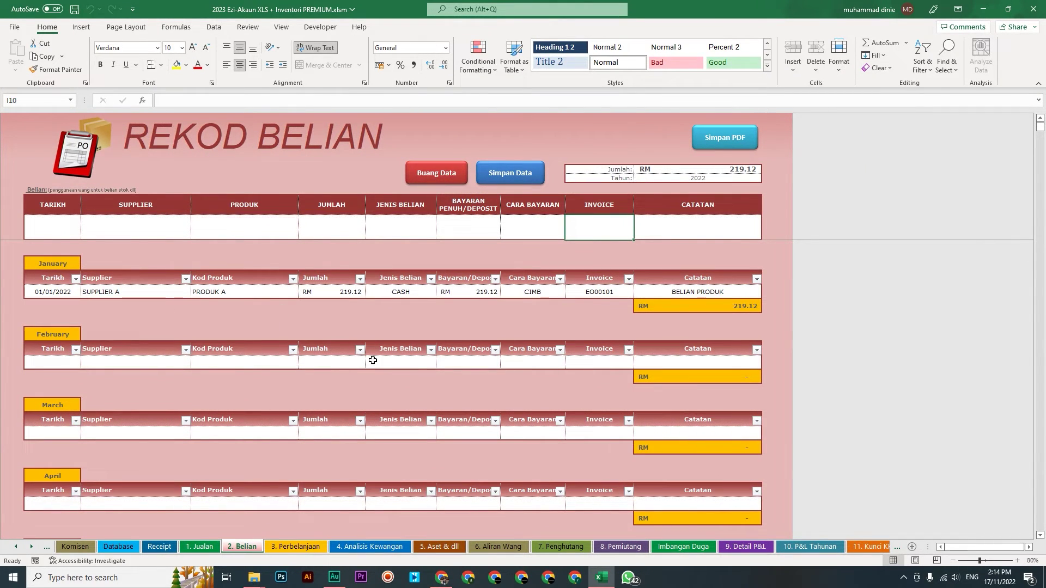
left_click(301, 546)
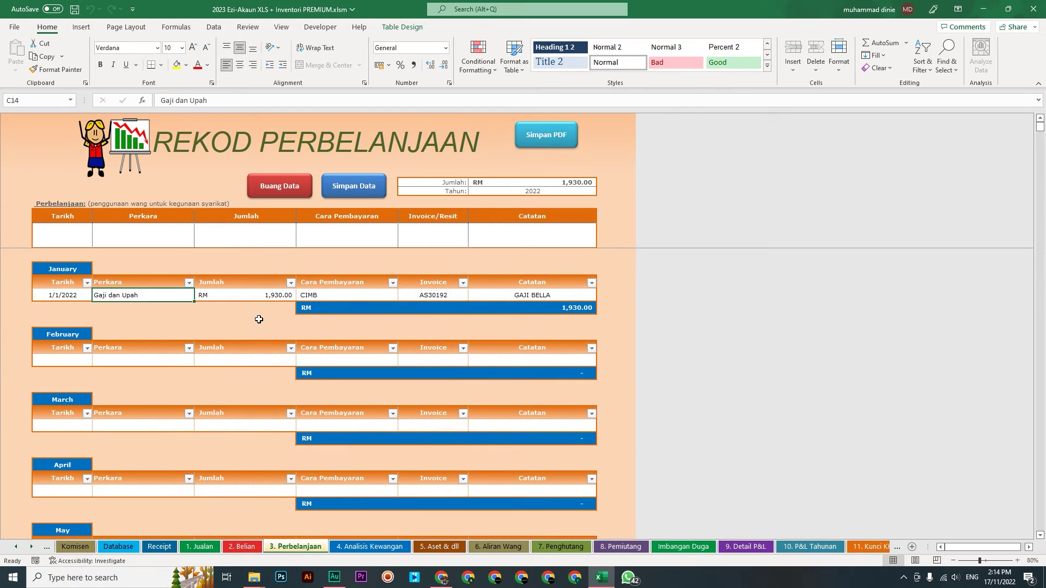
left_click(340, 293)
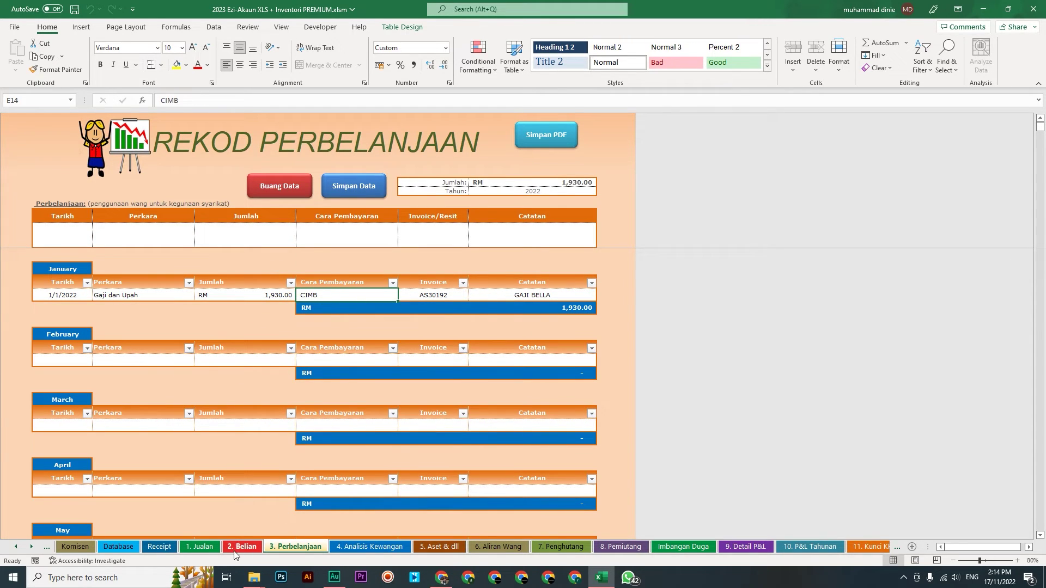
left_click(206, 547)
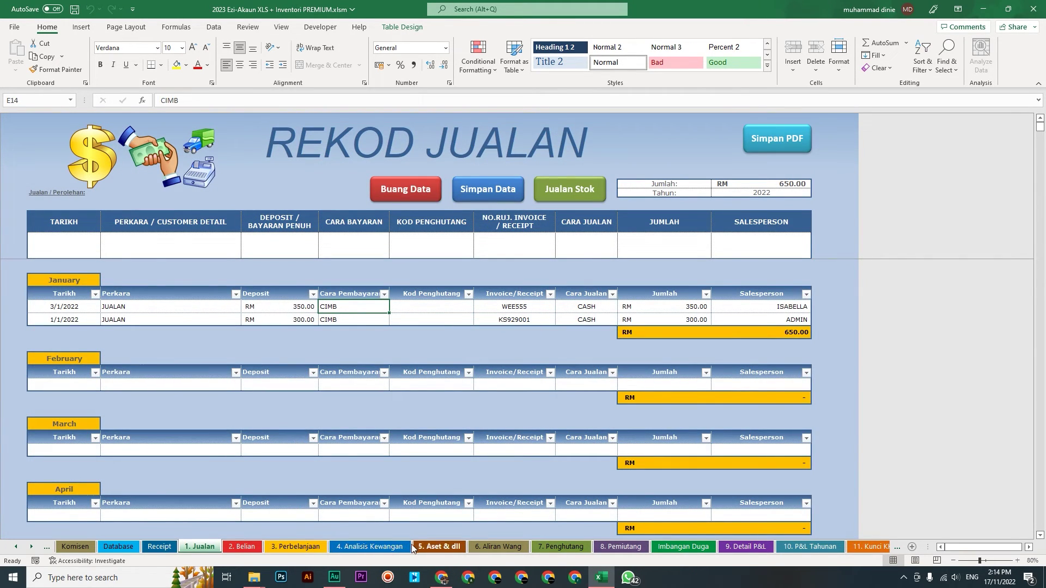
left_click(499, 546)
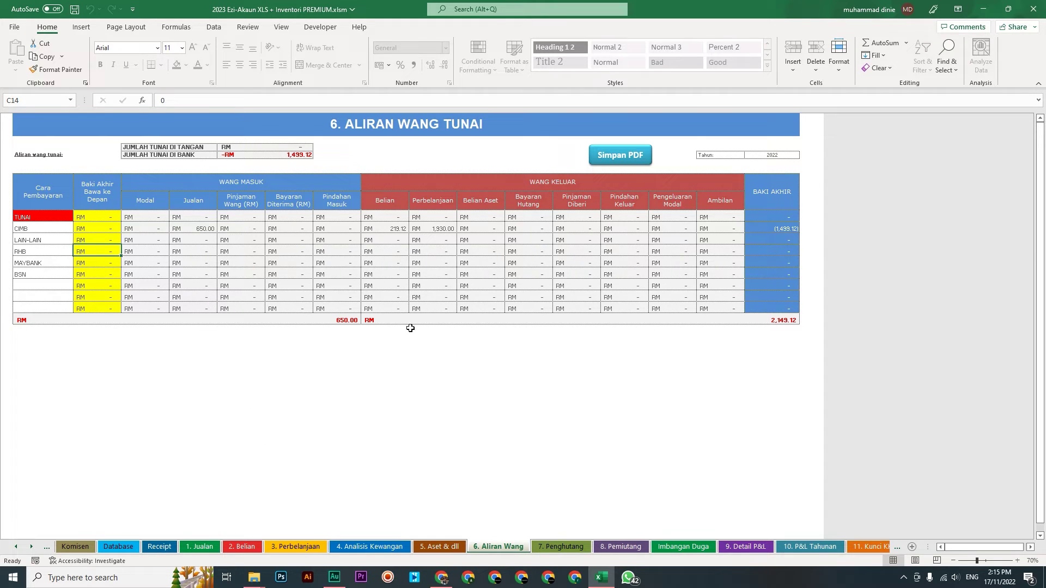
left_click(683, 546)
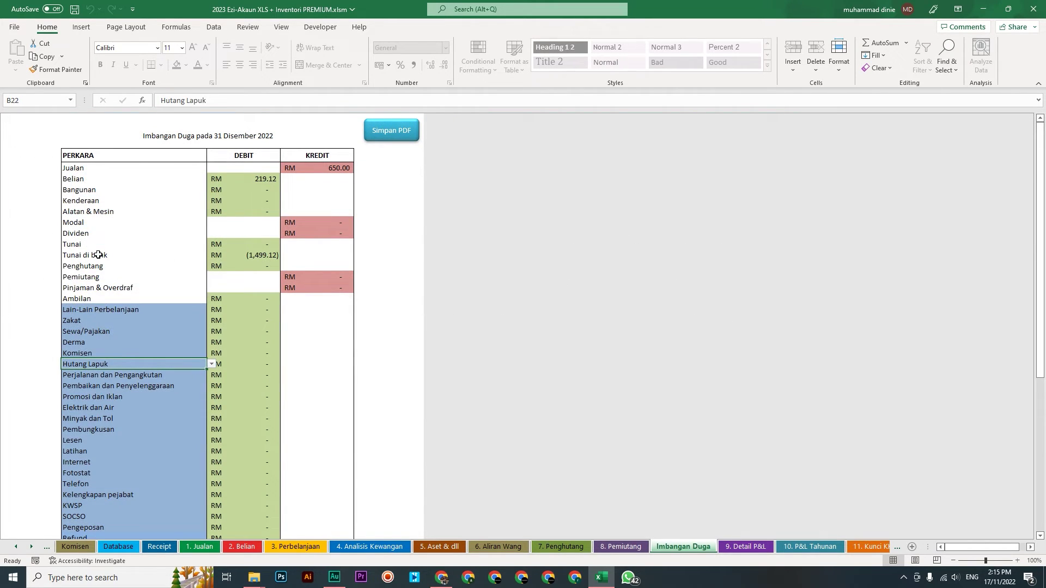
Inspect the debtor code cells of both January sales and the debit and credit totals of the trial balance.
left_click(199, 547)
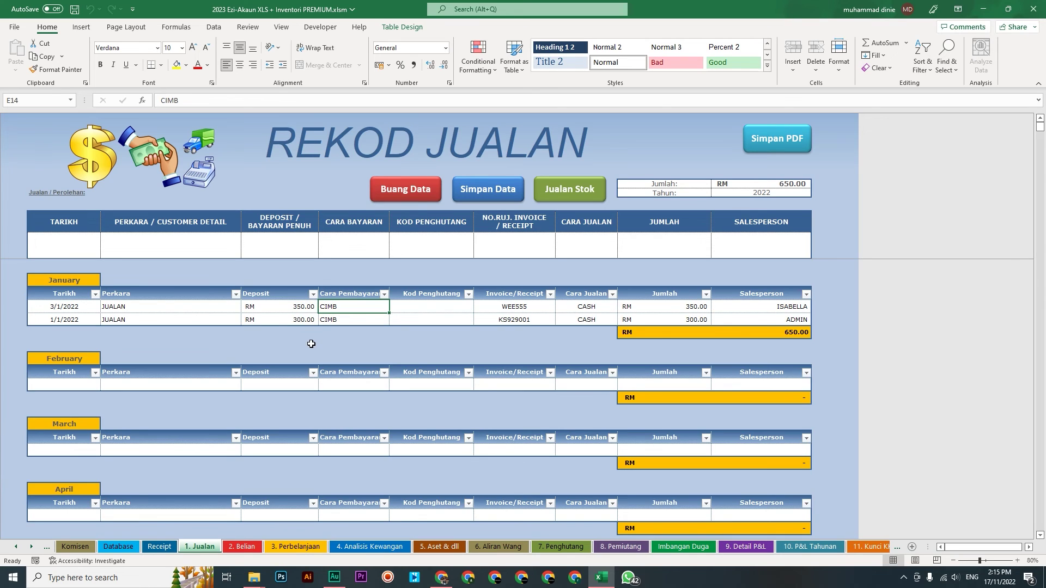
left_click(406, 310)
left_click(405, 320)
left_click(683, 546)
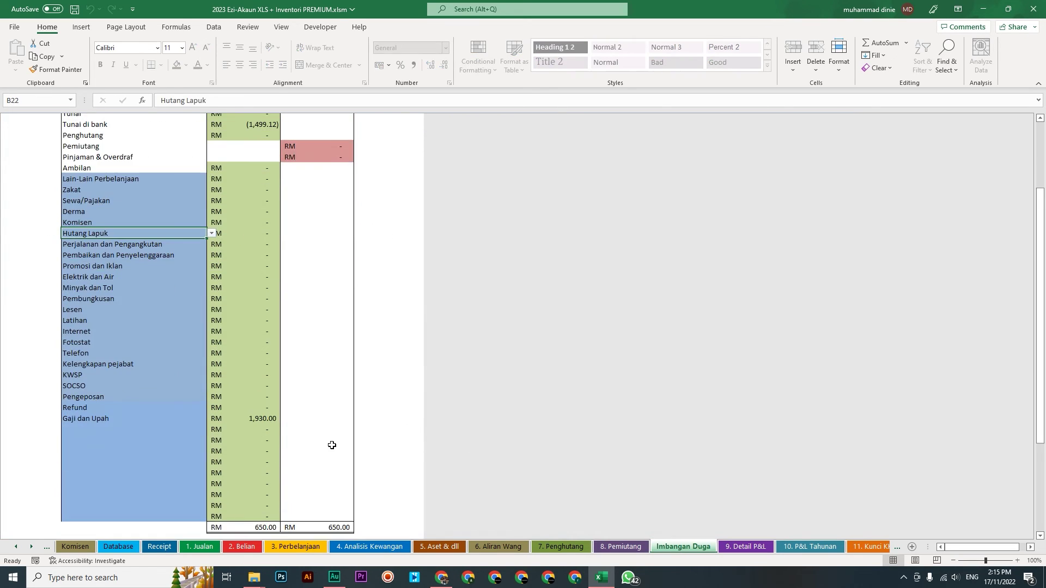